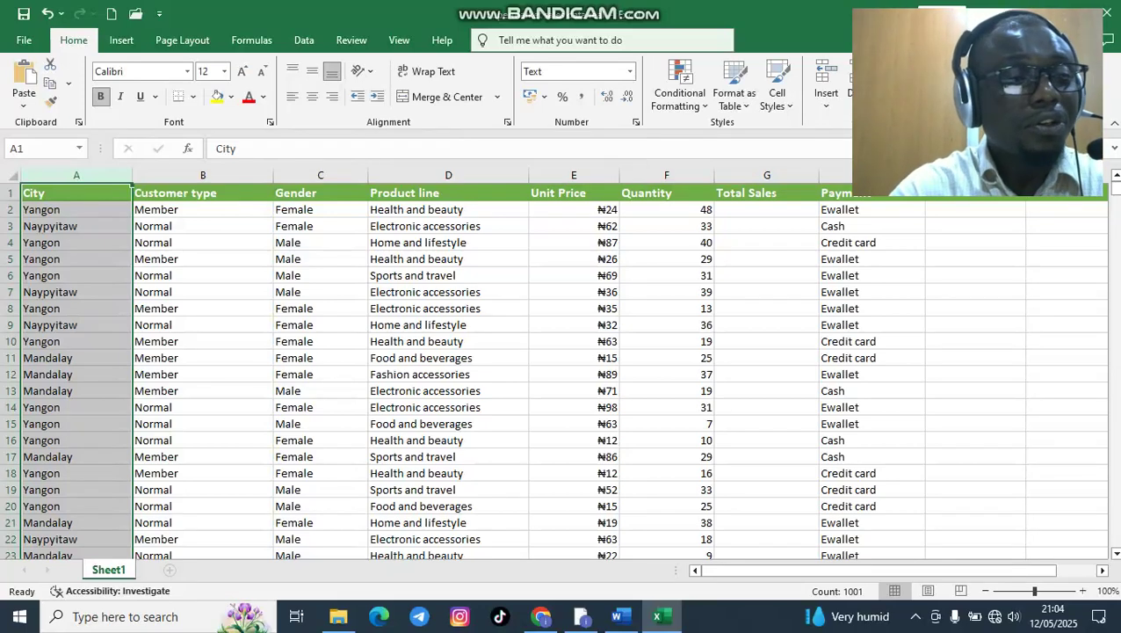
{"action": "left_click", "coordinate": [122, 41]}
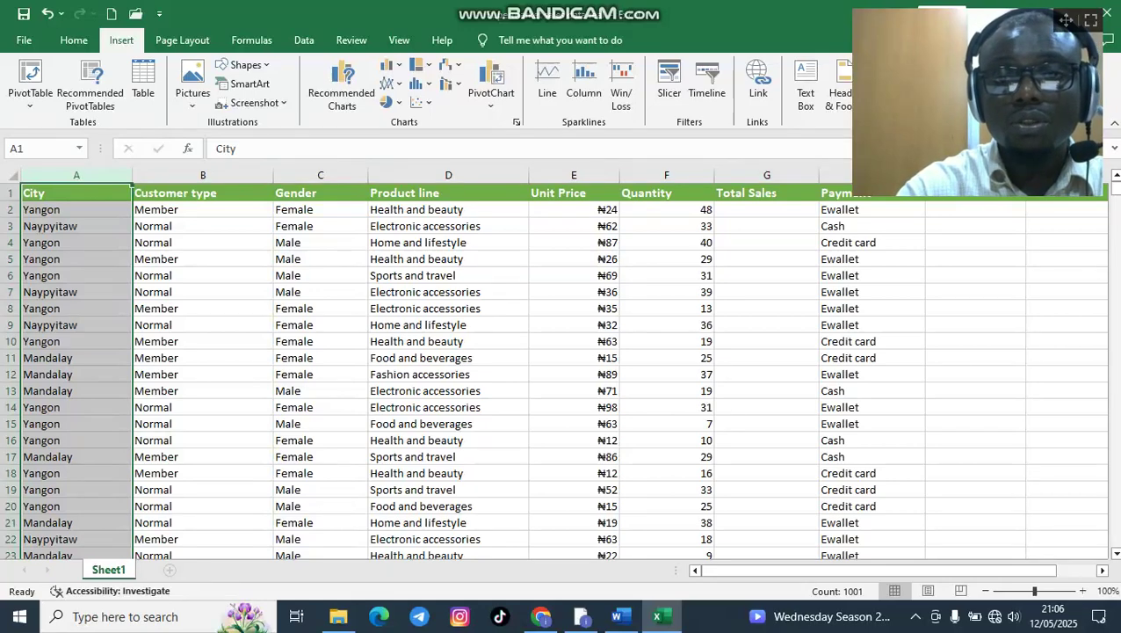
{"action": "left_click_drag", "start_coordinate": [1066, 19], "coordinate": [360, 26]}
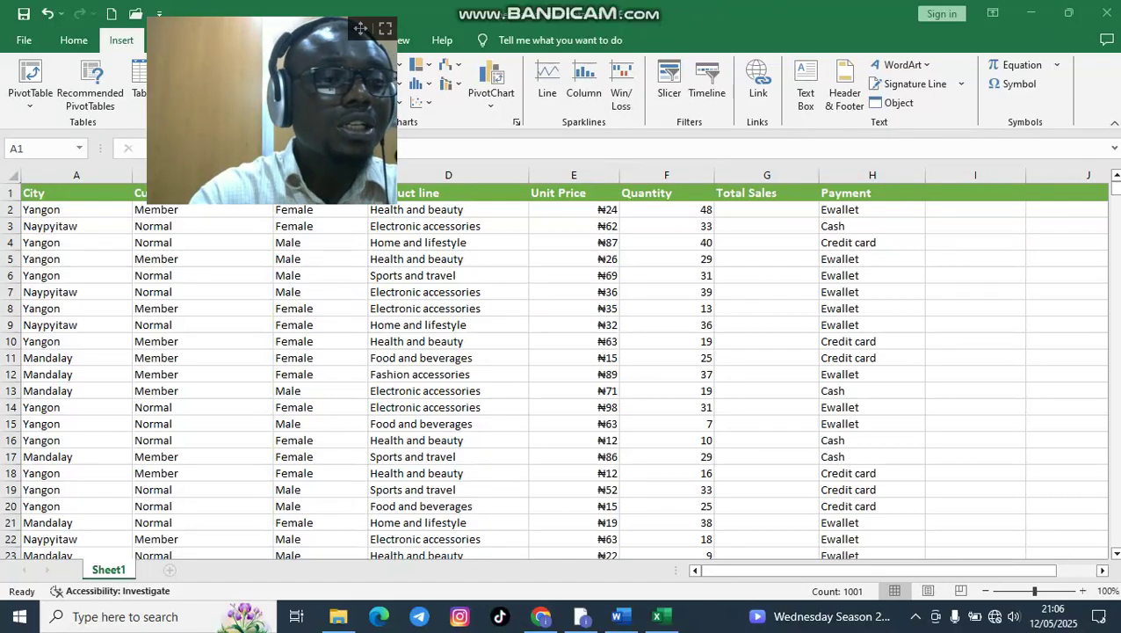
{"action": "left_click_drag", "start_coordinate": [360, 28], "coordinate": [1066, 32]}
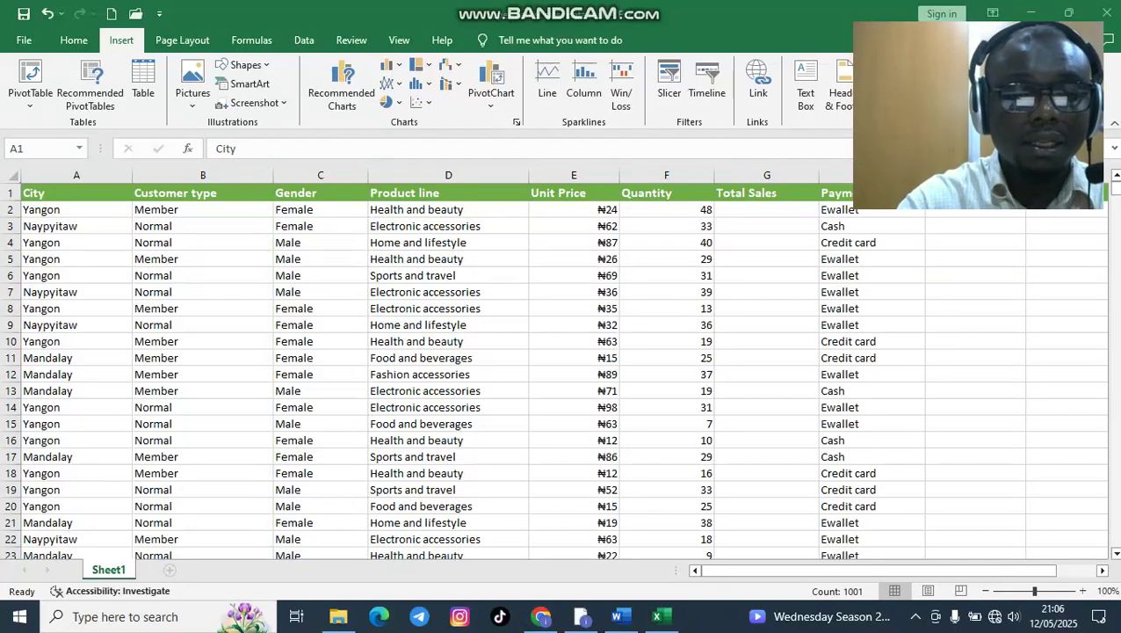
- Switch to the Word document and read the instructions and the numbered questions for the Excel spreadsheet
{"action": "left_click", "coordinate": [616, 616]}
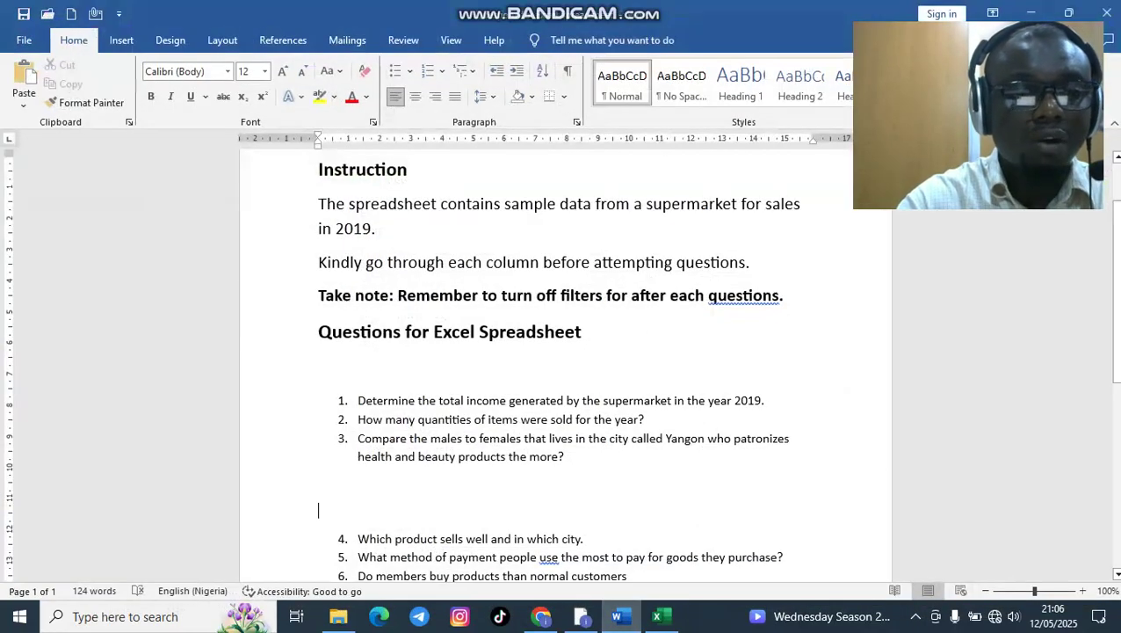
{"action": "scroll", "coordinate": [563, 352], "scroll_direction": "up", "scroll_amount": 2}
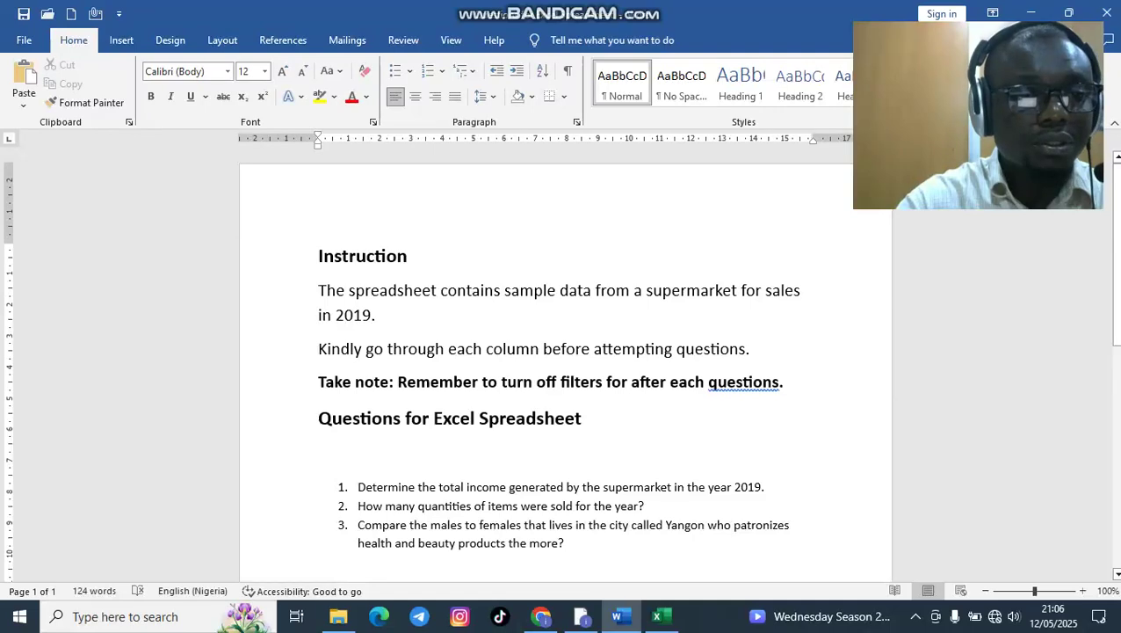
{"action": "scroll", "coordinate": [562, 364], "scroll_direction": "down", "scroll_amount": 1}
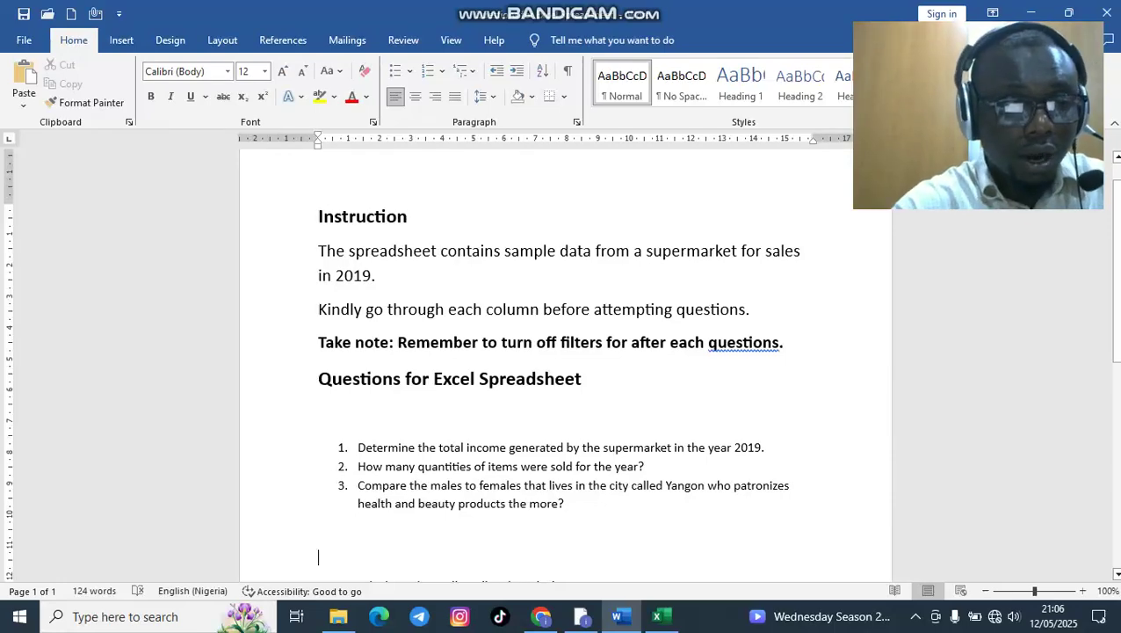
{"action": "scroll", "coordinate": [563, 361], "scroll_direction": "down", "scroll_amount": 2}
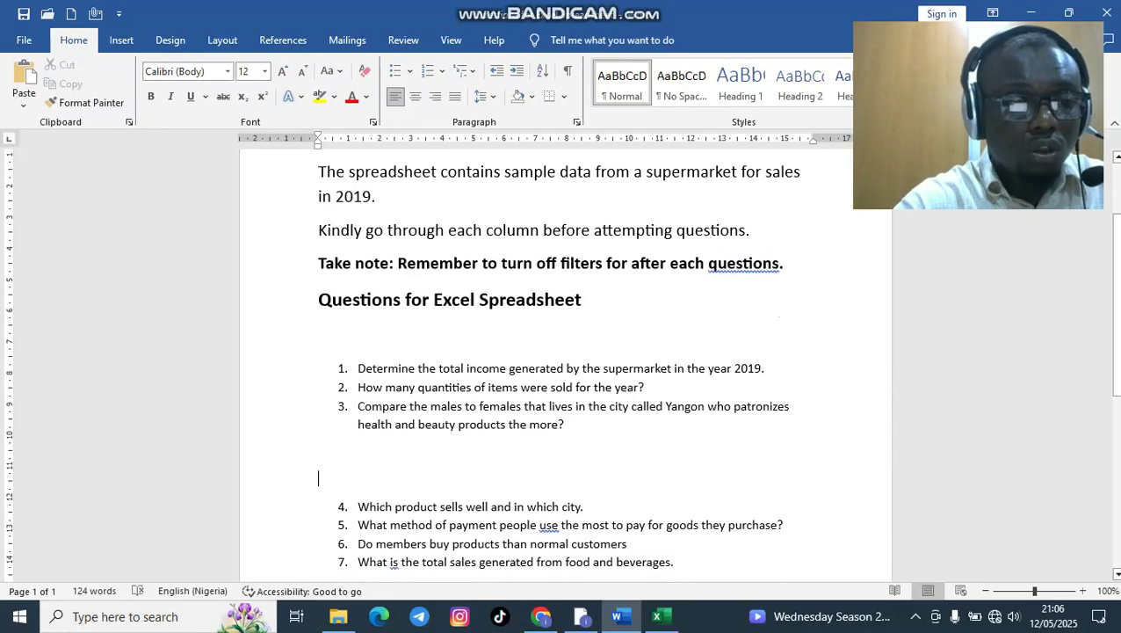
{"action": "scroll", "coordinate": [562, 368], "scroll_direction": "down", "scroll_amount": 1}
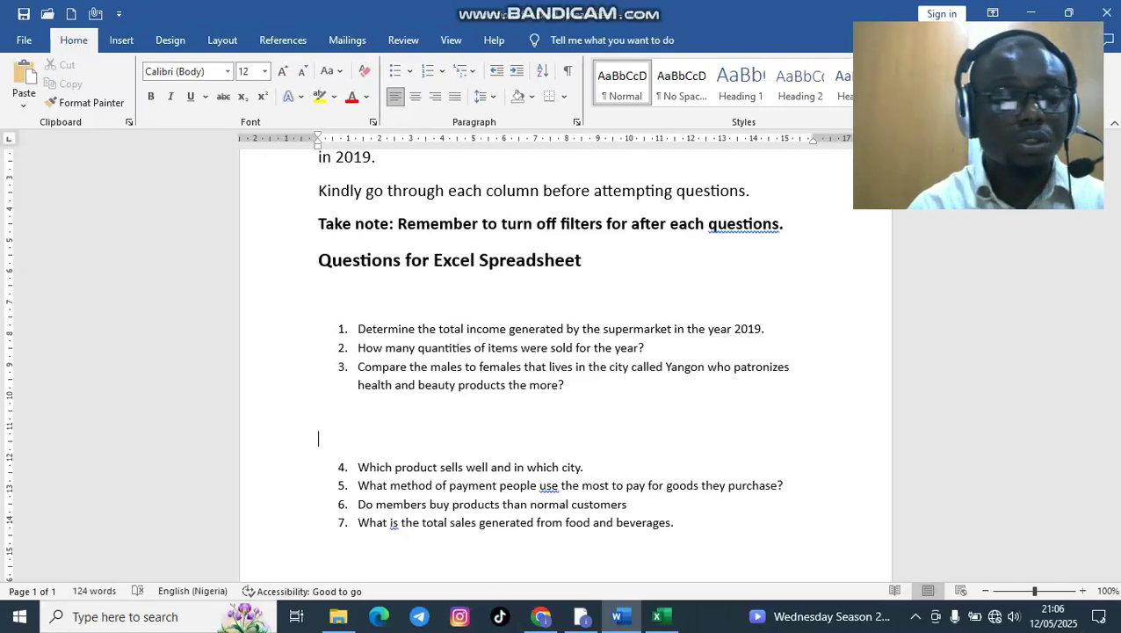
- Add a blank line above question 4 and replace the word "income" with "sales" in question 1
{"action": "key", "text": "Return"}
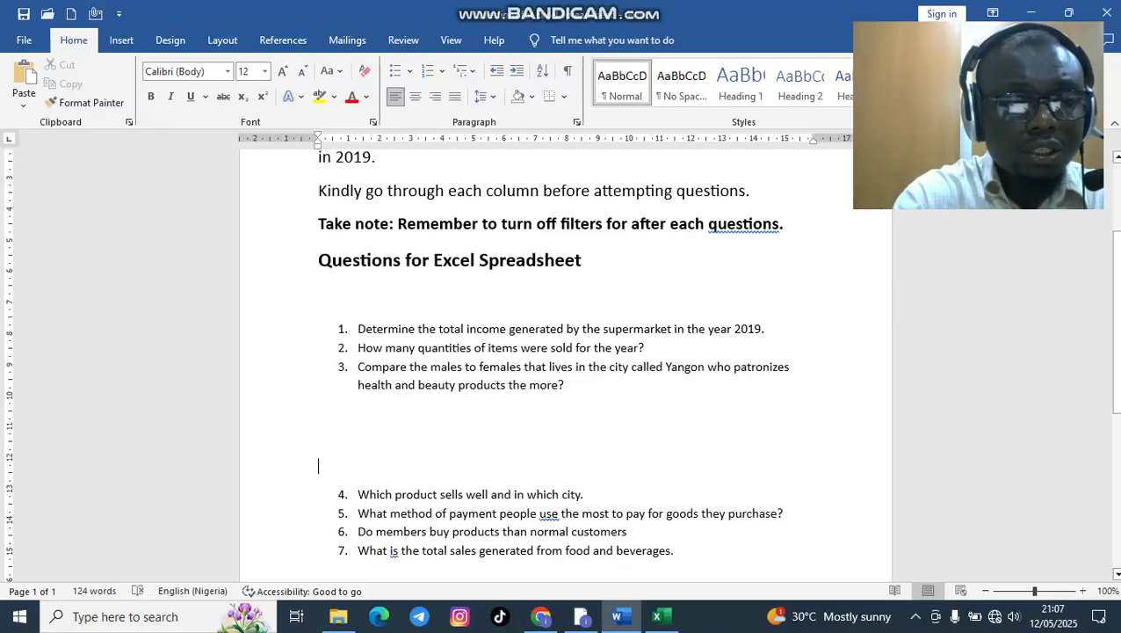
{"action": "left_click_drag", "start_coordinate": [506, 329], "coordinate": [466, 328]}
{"action": "key", "text": "BackSpace"}
{"action": "type", "text": "sale"}
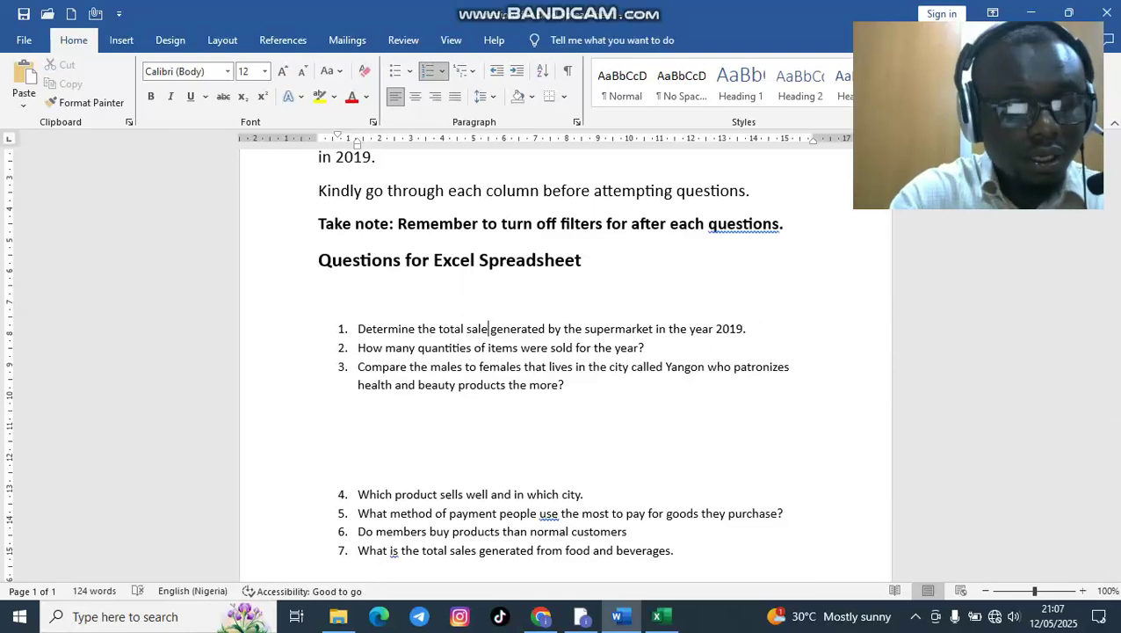
{"action": "type", "text": "s"}
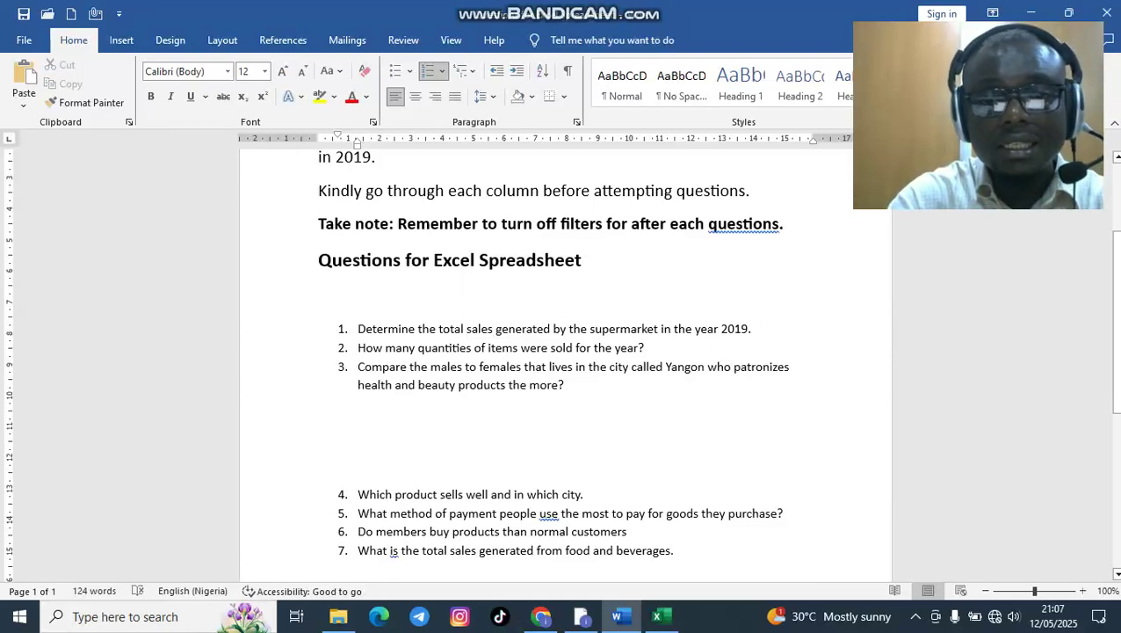
- Switch to the Excel workbook and examine the Total Sales column and the first Unit Price and Quantity cells
{"action": "left_click", "coordinate": [662, 617]}
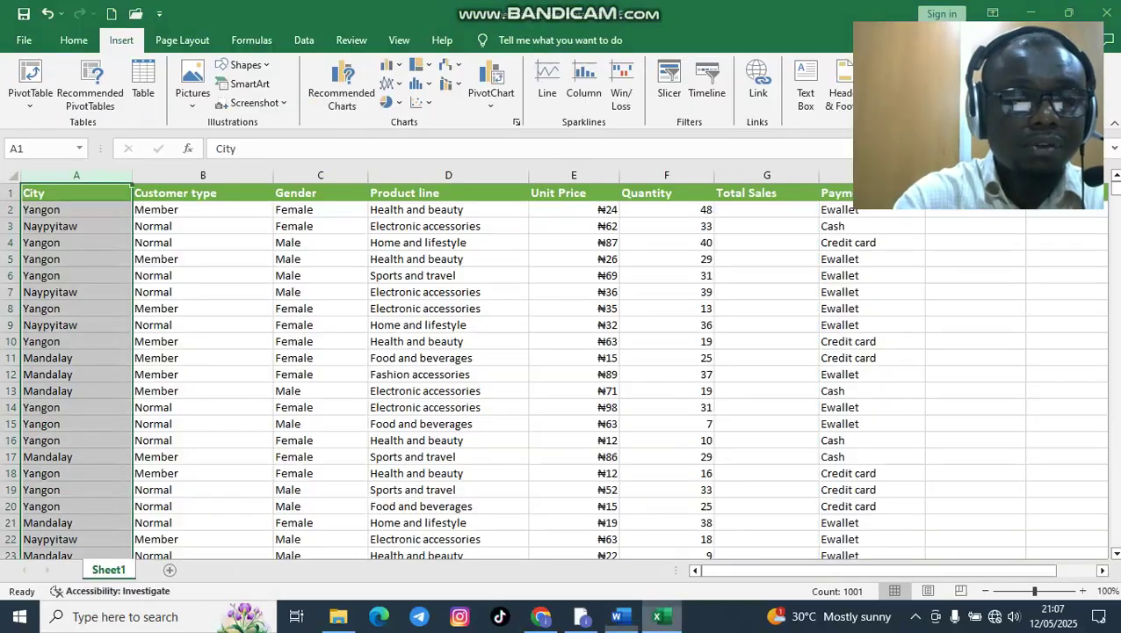
{"action": "left_click_drag", "start_coordinate": [1032, 29], "coordinate": [180, 7]}
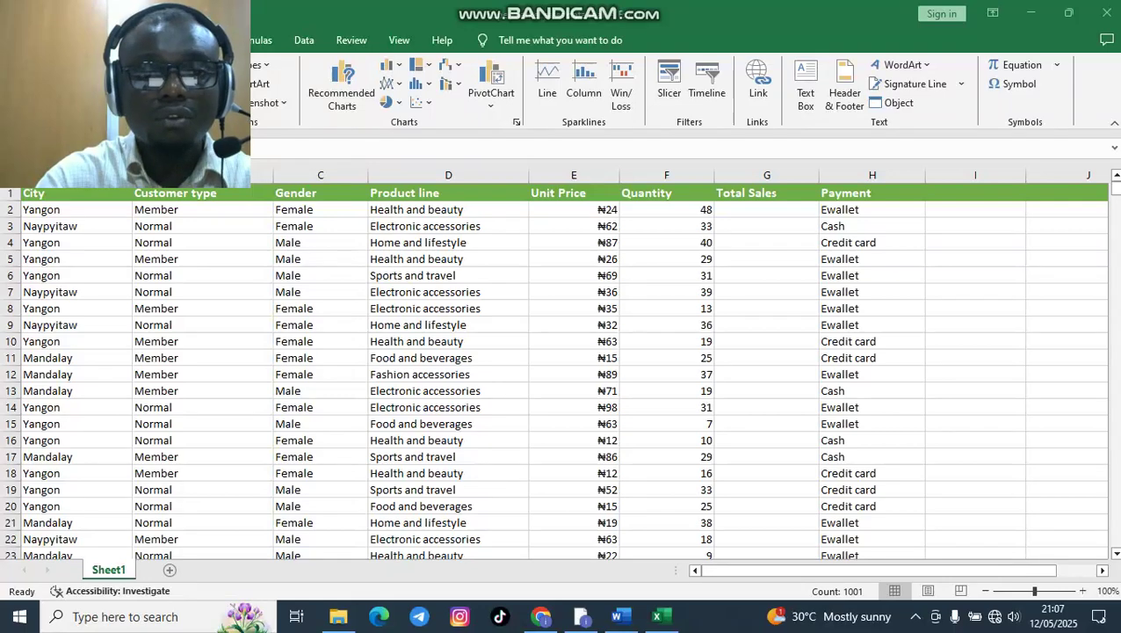
{"action": "left_click", "coordinate": [766, 175]}
{"action": "left_click", "coordinate": [766, 175]}
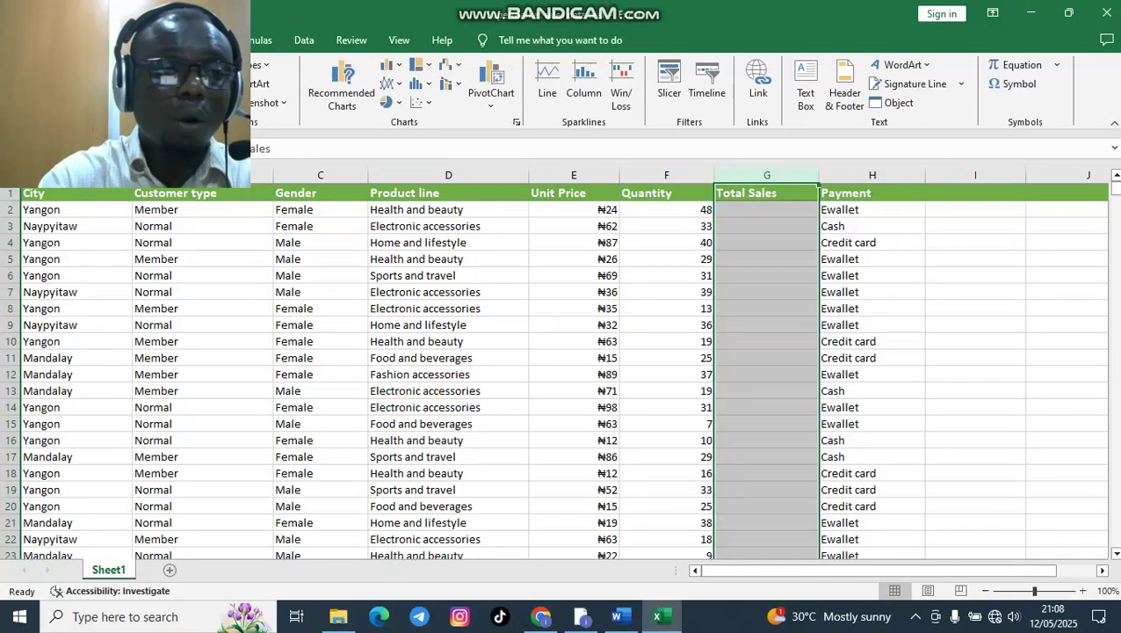
{"action": "scroll", "coordinate": [563, 369], "scroll_direction": "down", "scroll_amount": 1}
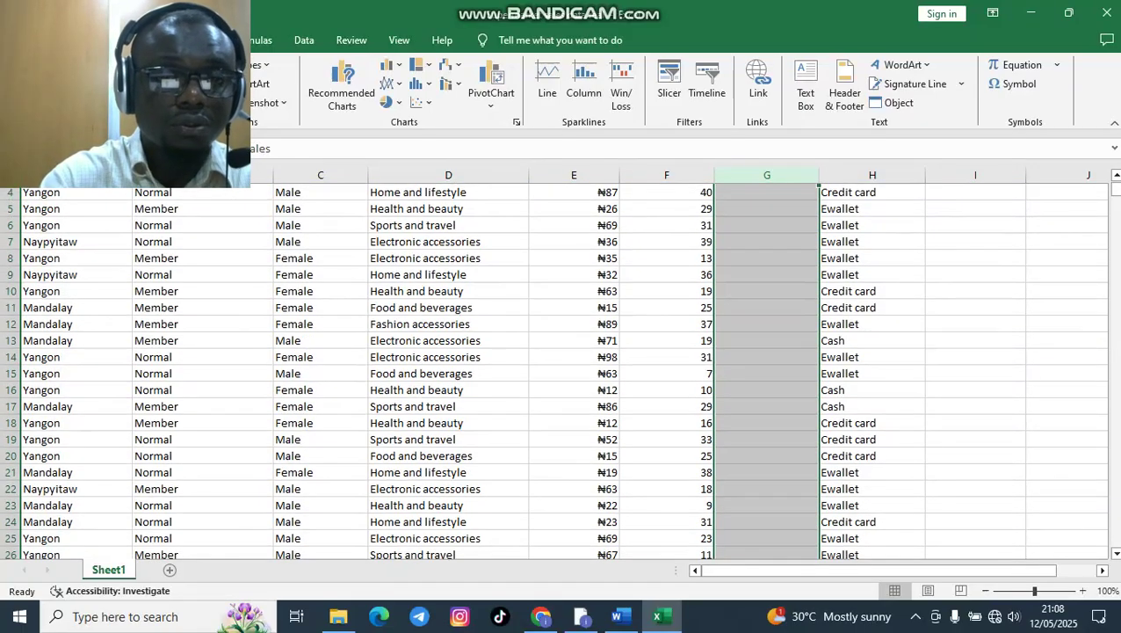
{"action": "scroll", "coordinate": [563, 370], "scroll_direction": "down", "scroll_amount": 20}
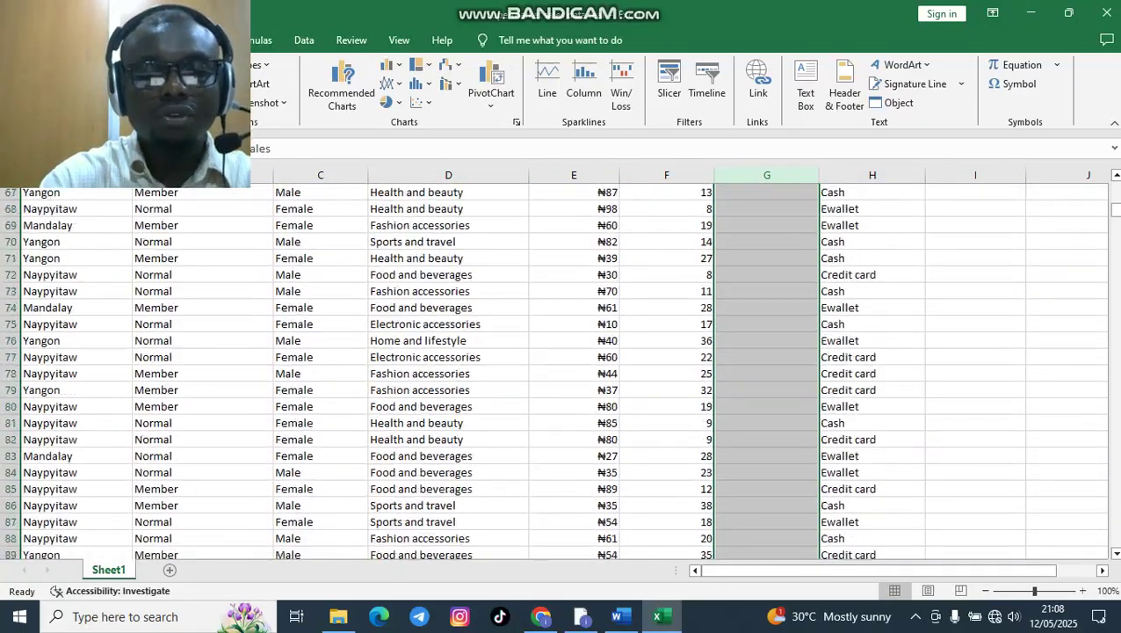
{"action": "scroll", "coordinate": [563, 369], "scroll_direction": "down", "scroll_amount": 2}
{"action": "left_click_drag", "start_coordinate": [1114, 212], "coordinate": [1115, 186]}
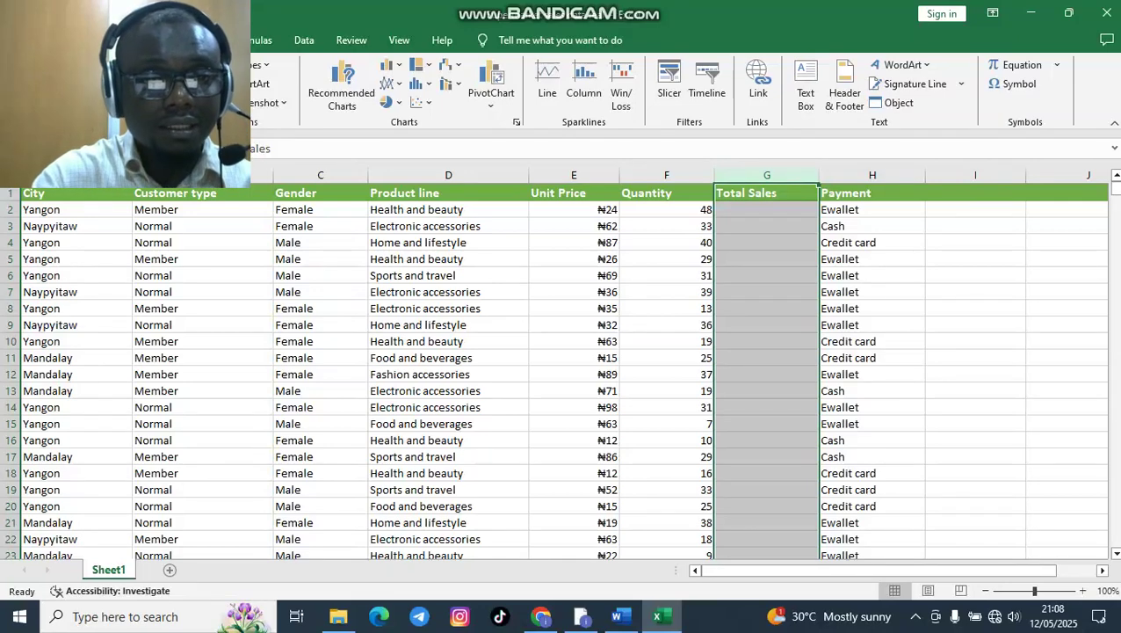
{"action": "left_click", "coordinate": [573, 209]}
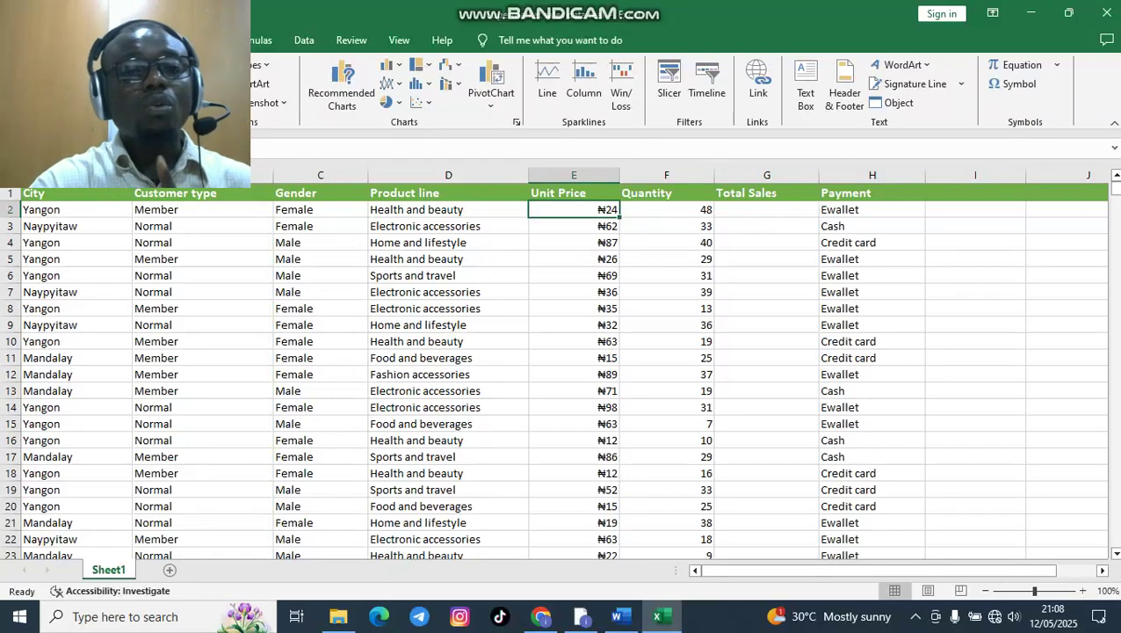
{"action": "left_click", "coordinate": [667, 209]}
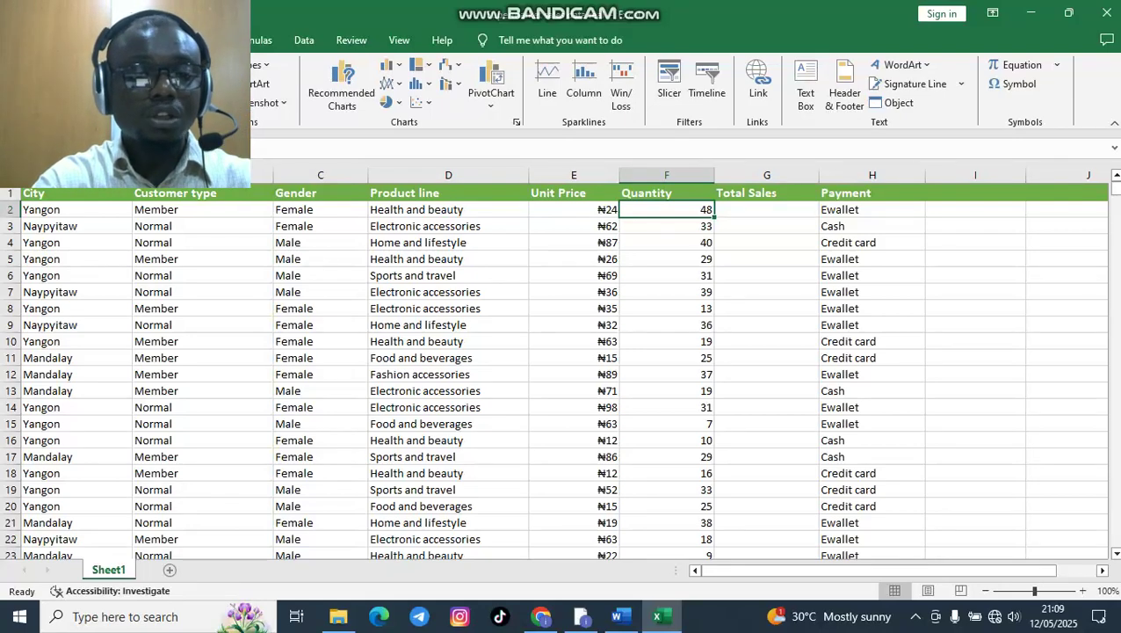
{"action": "left_click", "coordinate": [574, 210]}
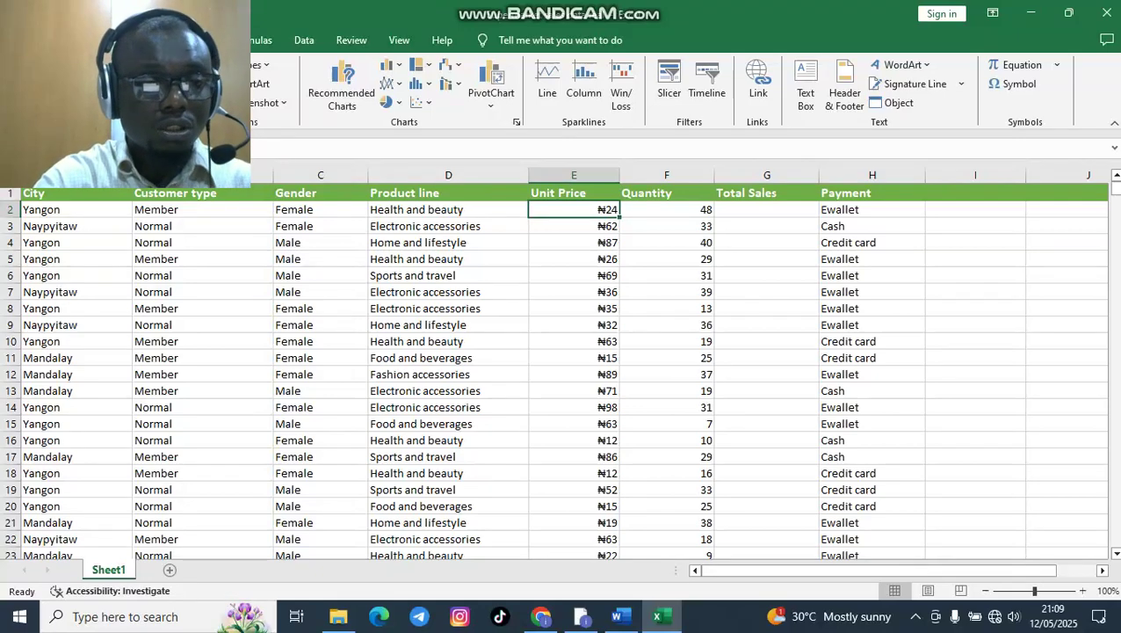
{"action": "left_click", "coordinate": [667, 210]}
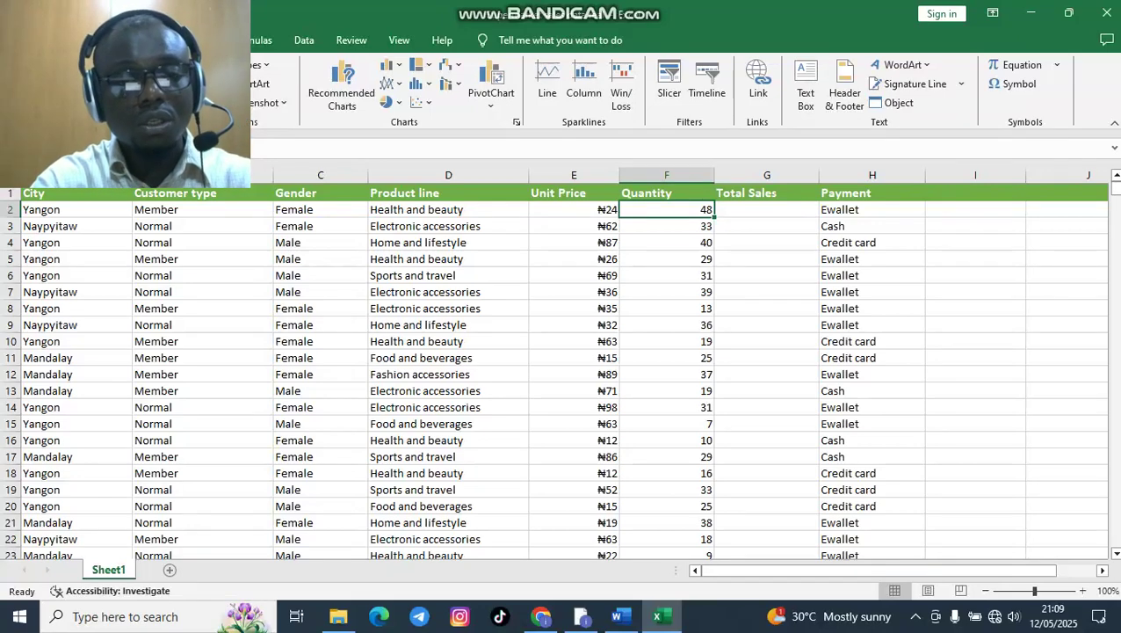
{"action": "double_click", "coordinate": [768, 210]}
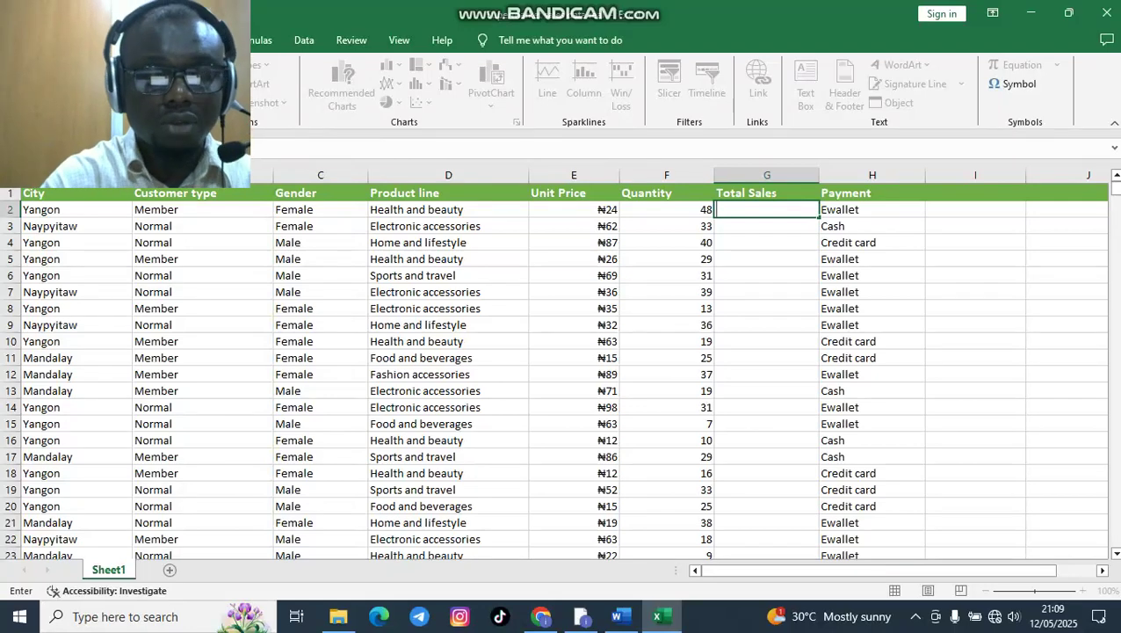
{"action": "type", "text": "="}
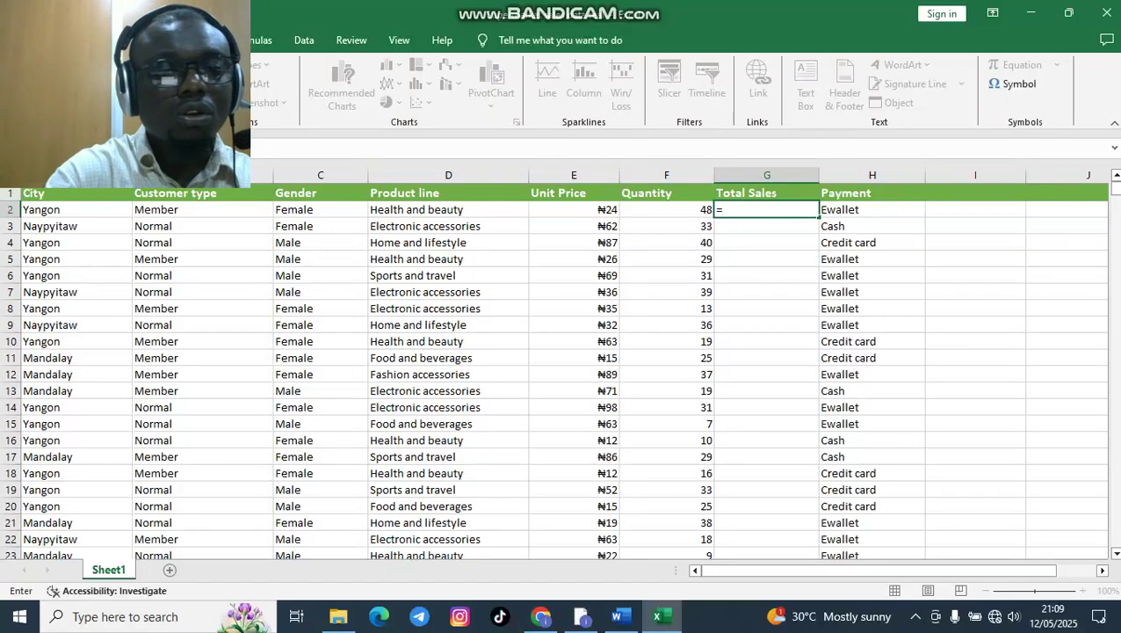
{"action": "left_click", "coordinate": [574, 175]}
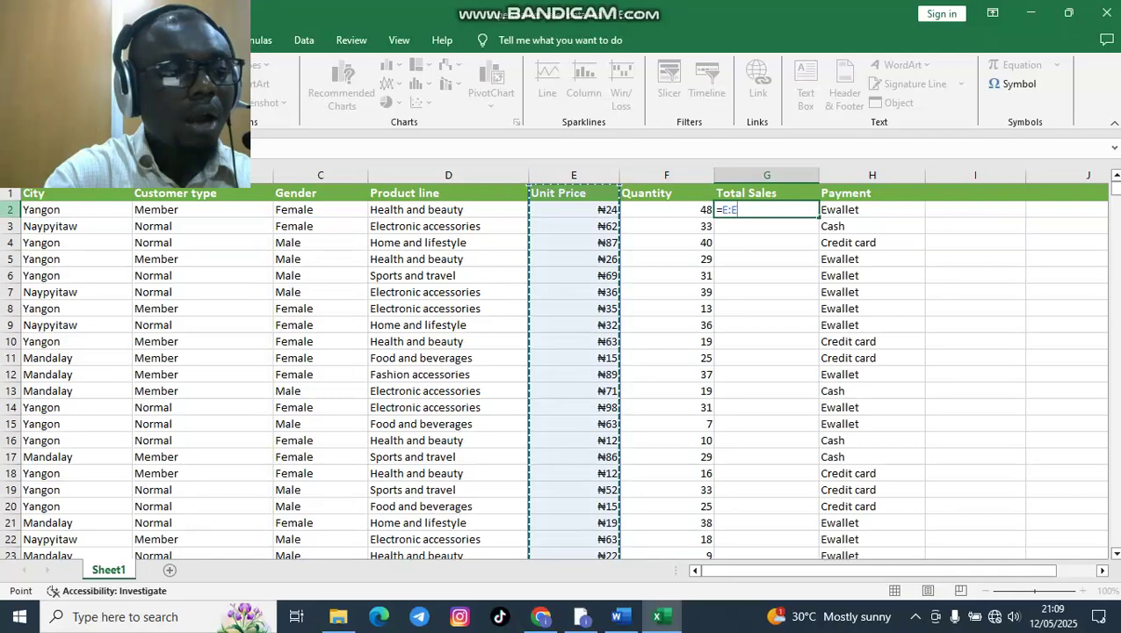
{"action": "left_click", "coordinate": [10, 210]}
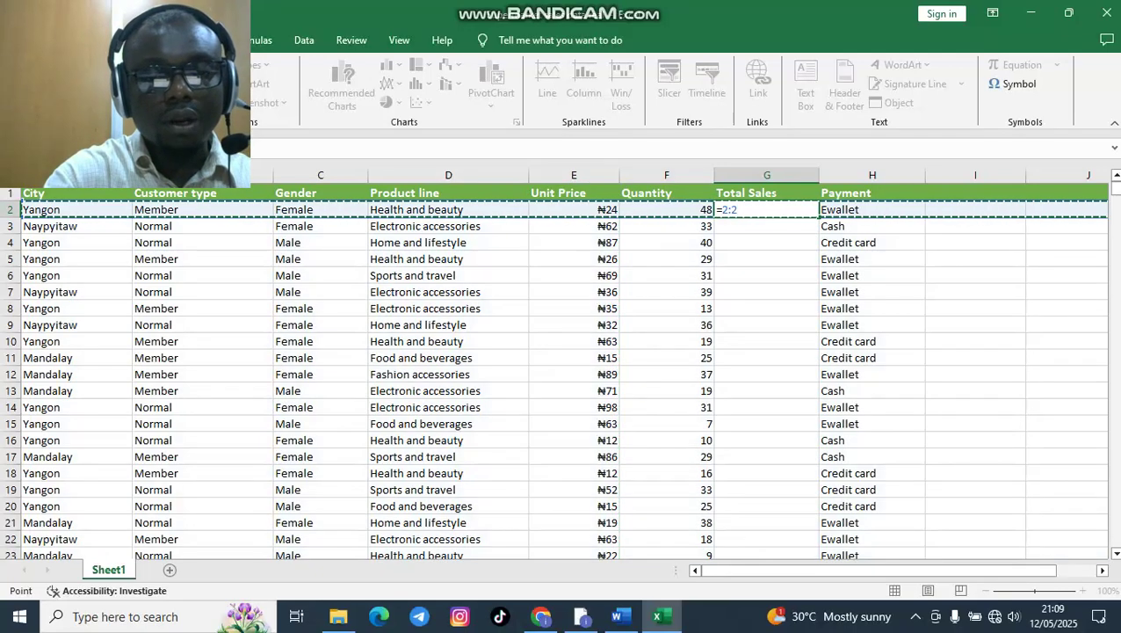
{"action": "key", "text": "F2"}
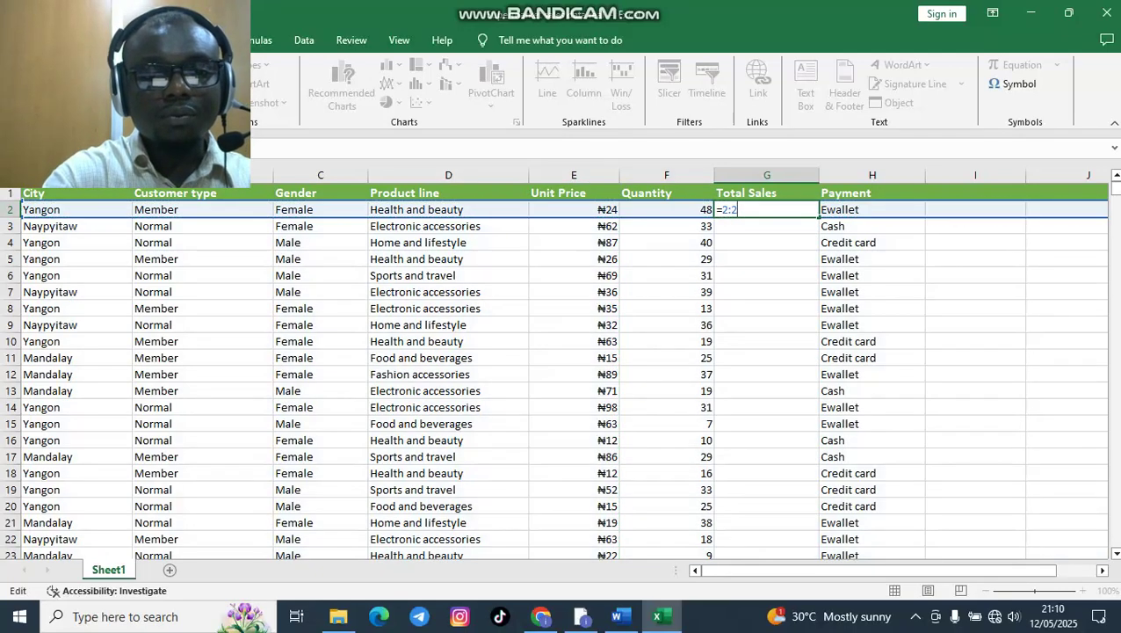
{"action": "key", "text": "Return"}
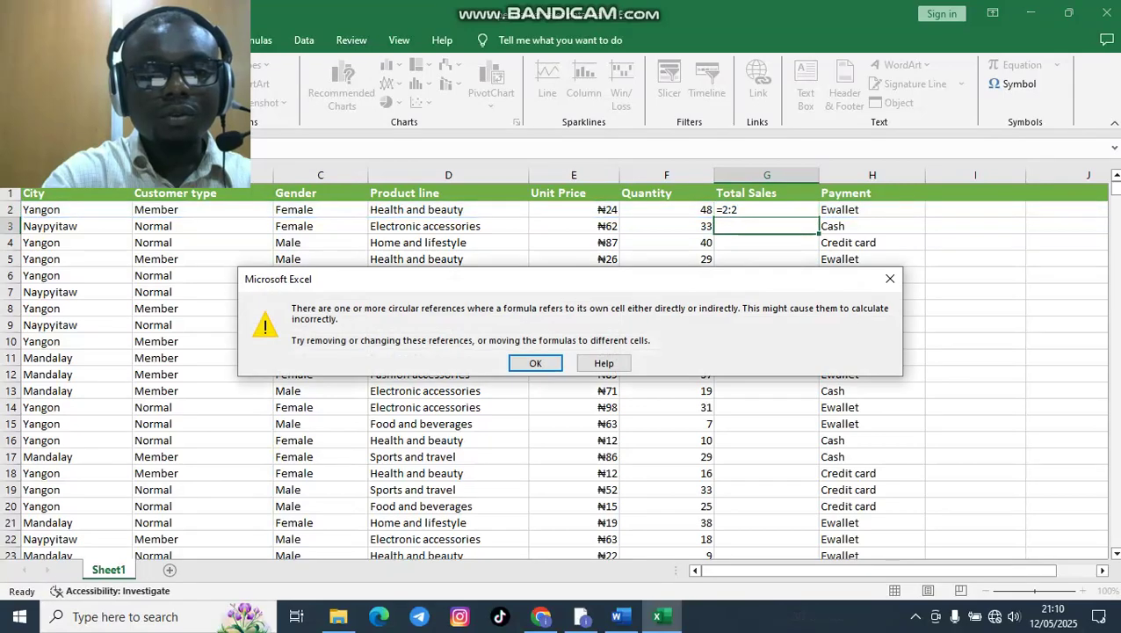
{"action": "key", "text": "Return"}
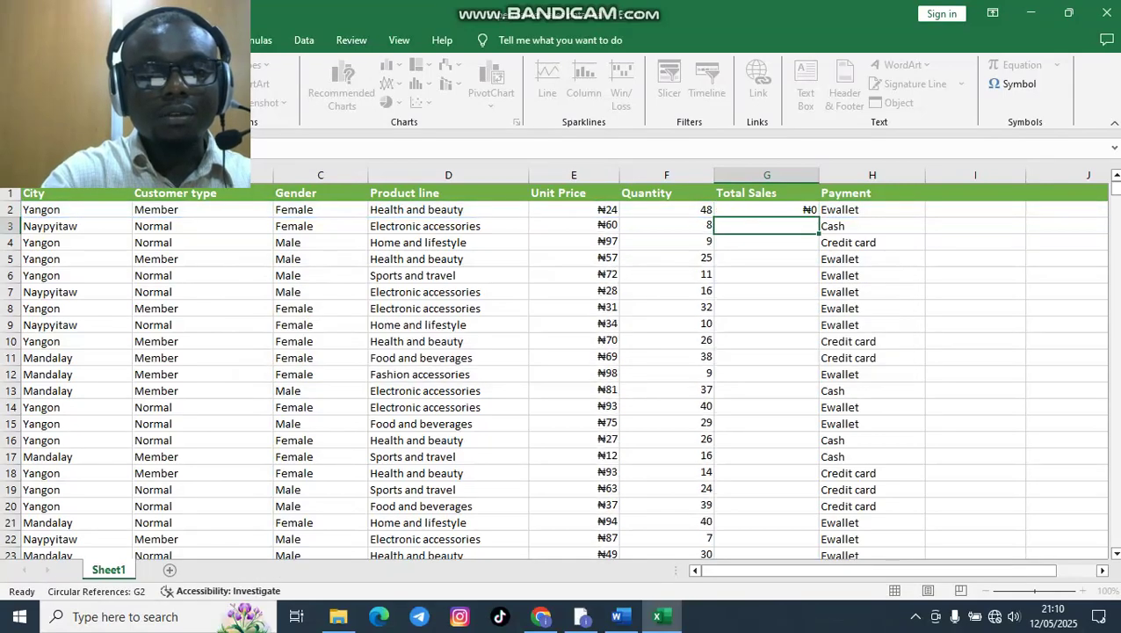
- Enter the formula =e2*f2 in Total Sales cell G2 to multiply the unit price by the quantity
{"action": "key", "text": "Up"}
{"action": "key", "text": "F2"}
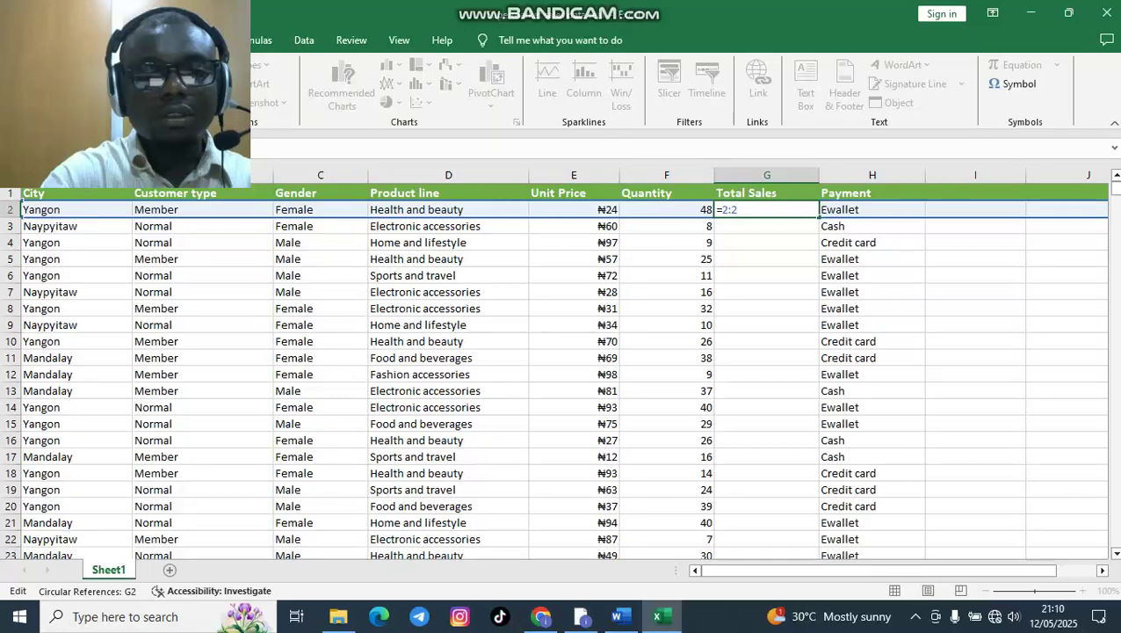
{"action": "key", "text": "BackSpace"}
{"action": "key", "text": "BackSpace"}
{"action": "key", "text": "BackSpace"}
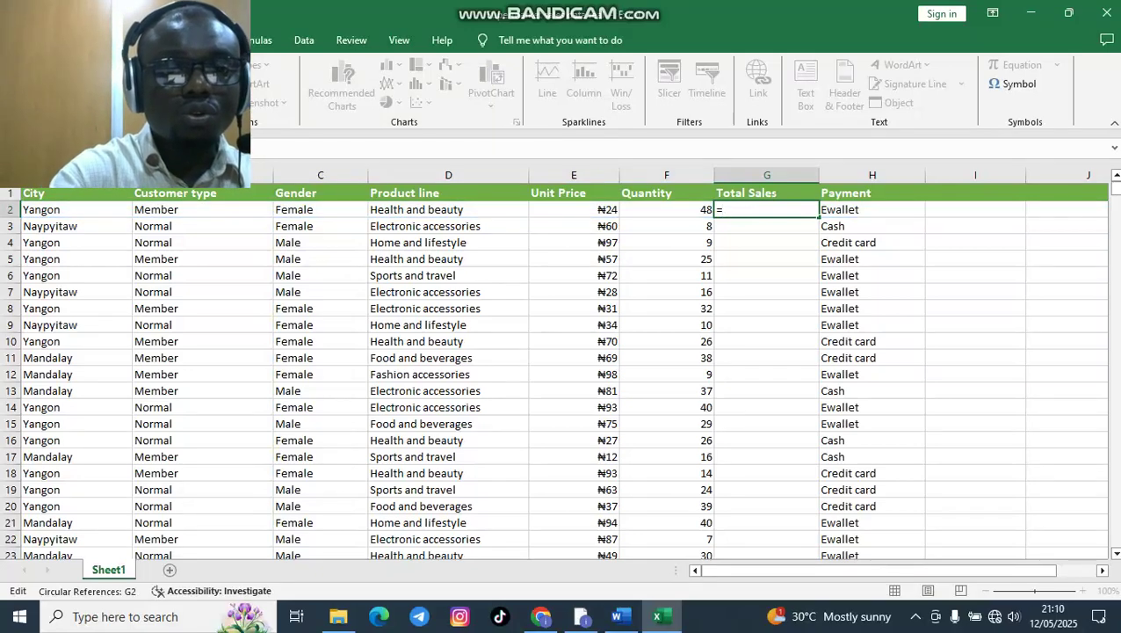
{"action": "type", "text": "e2"}
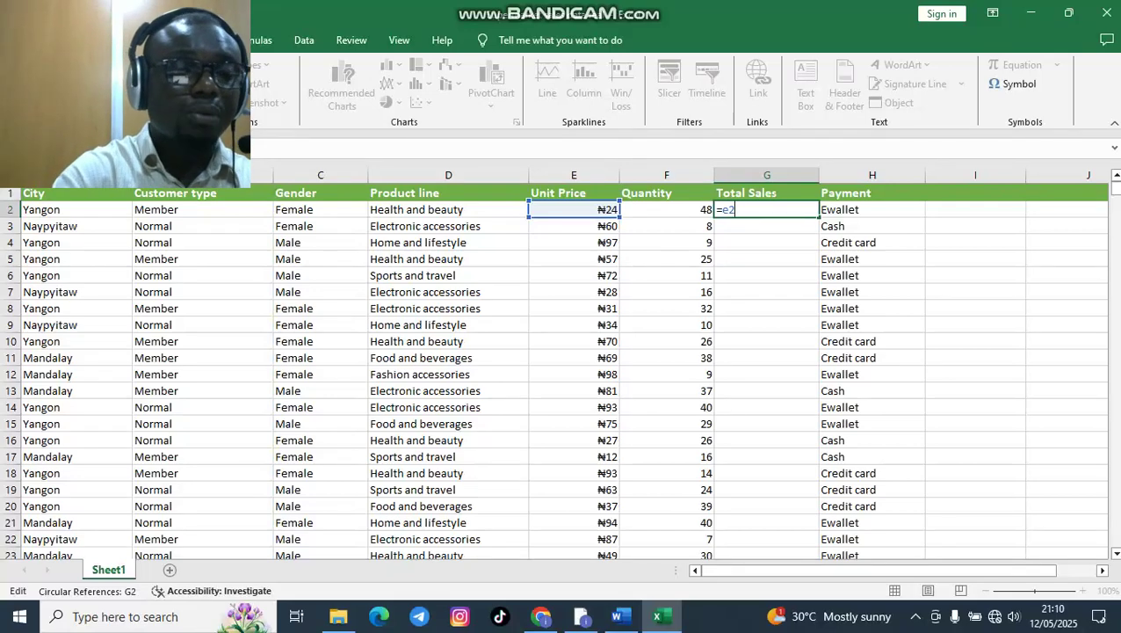
{"action": "type", "text": "*"}
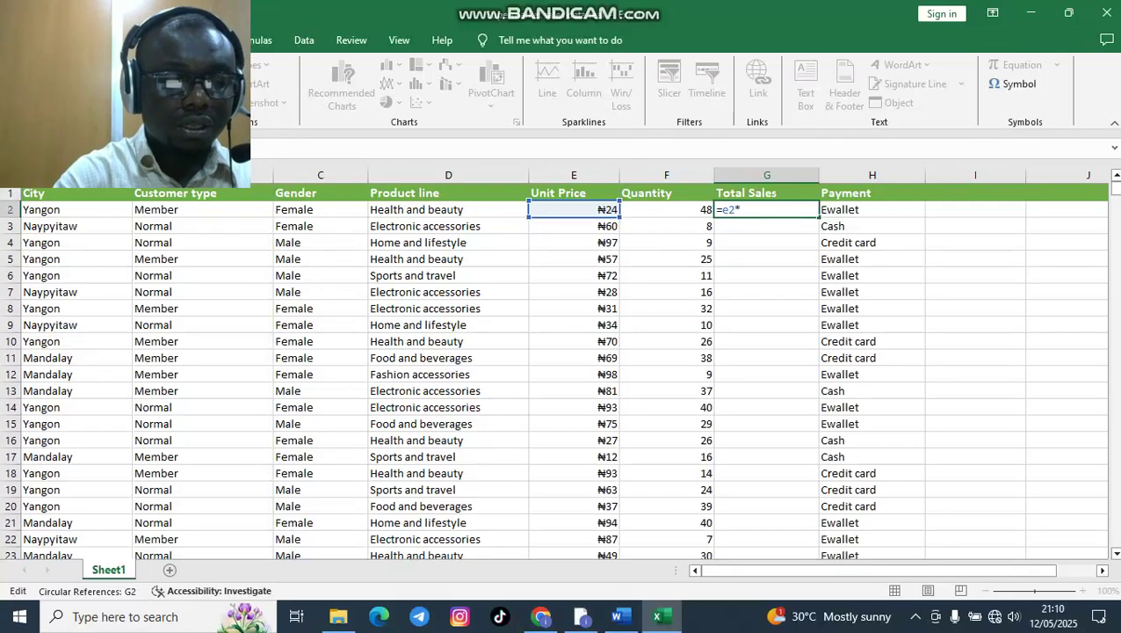
{"action": "type", "text": "f2"}
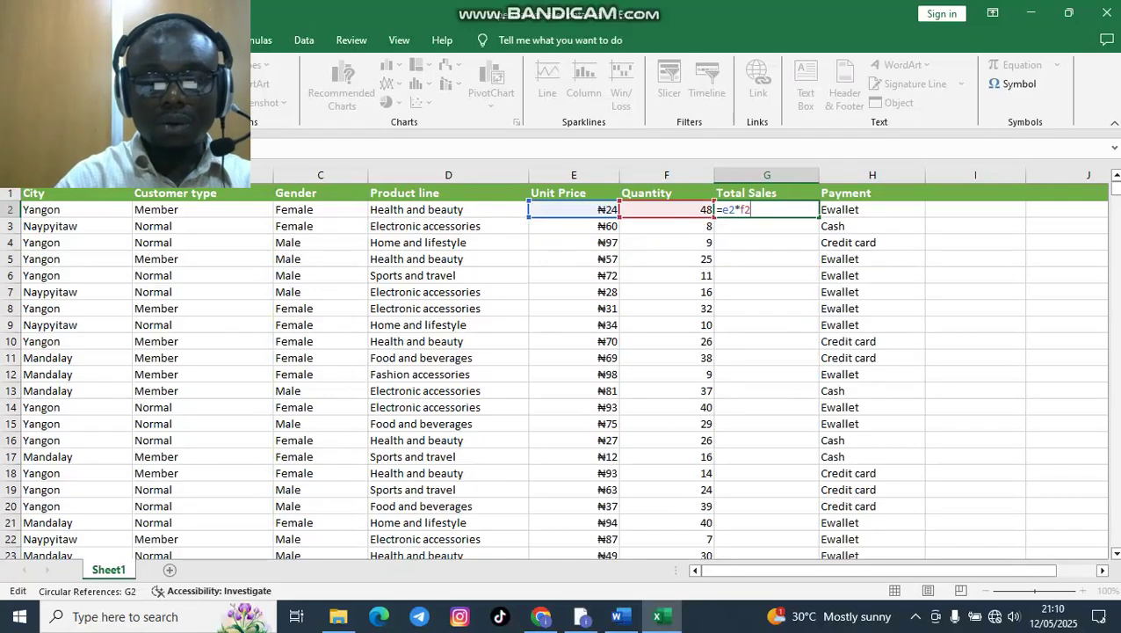
{"action": "key", "text": "Return"}
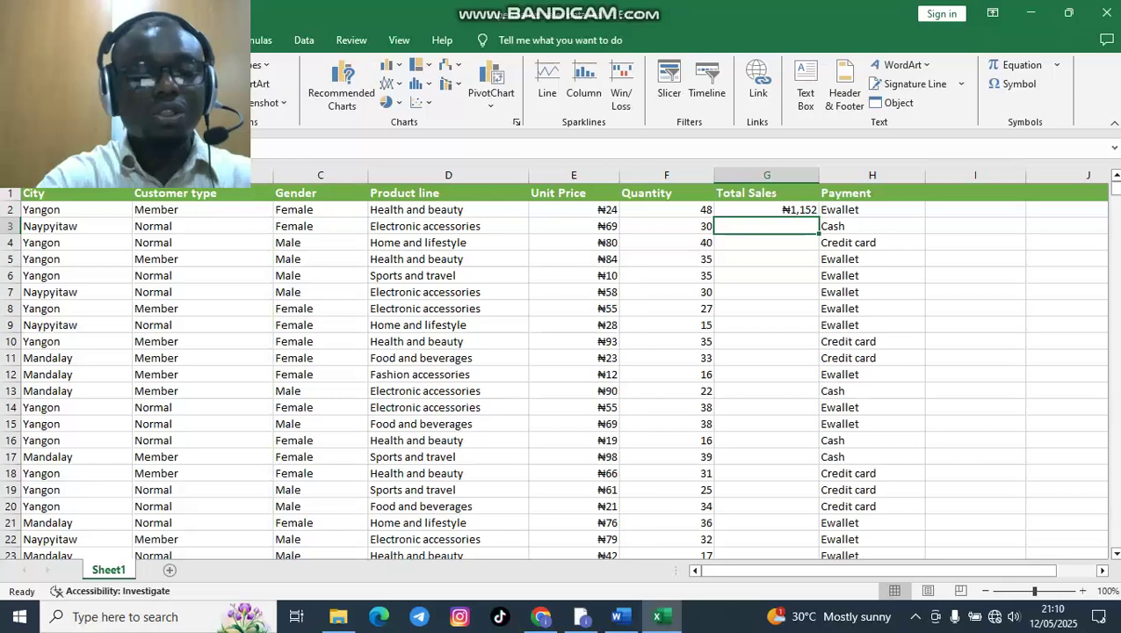
- Enter the formula =e3*f3 in Total Sales cell G3 to multiply the unit price by the quantity
{"action": "left_click", "coordinate": [766, 210]}
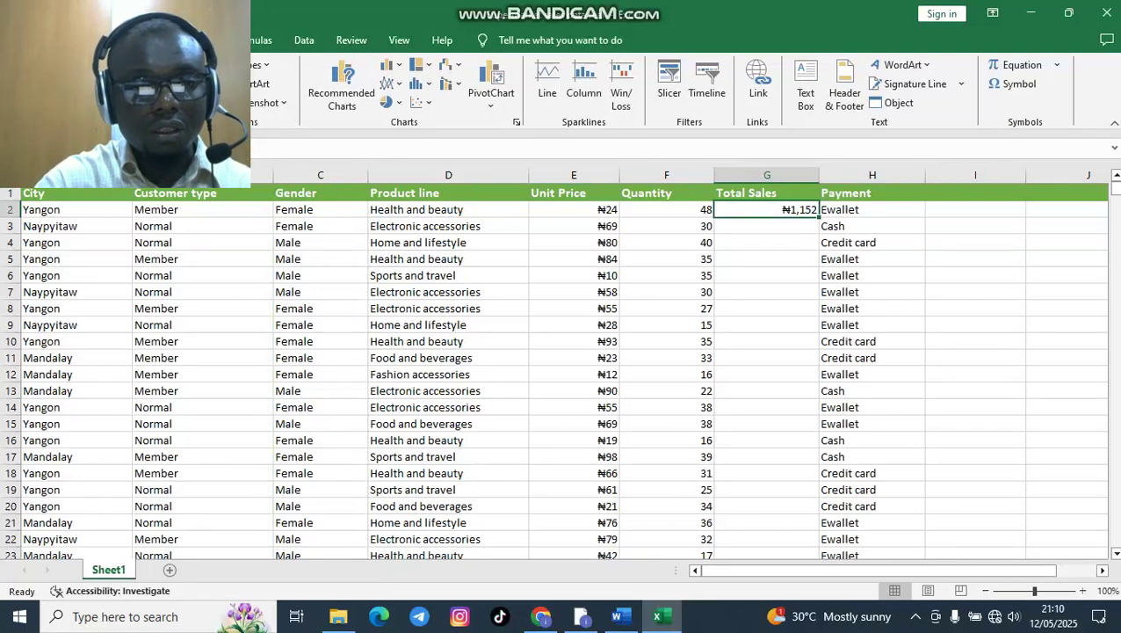
{"action": "key", "text": "Return"}
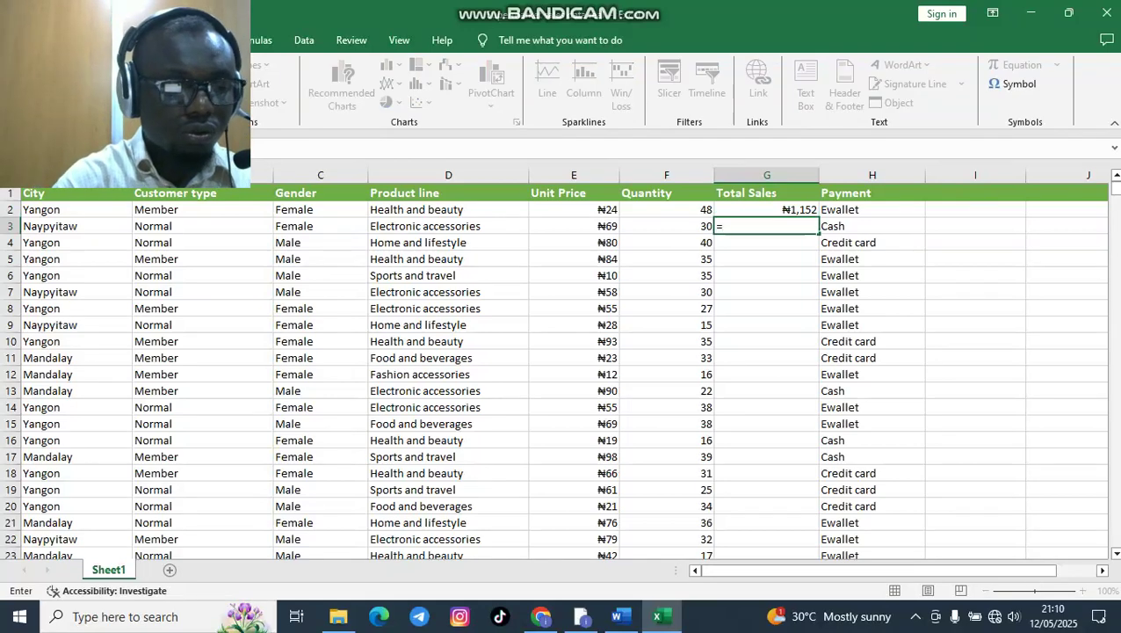
{"action": "type", "text": "e3*f3"}
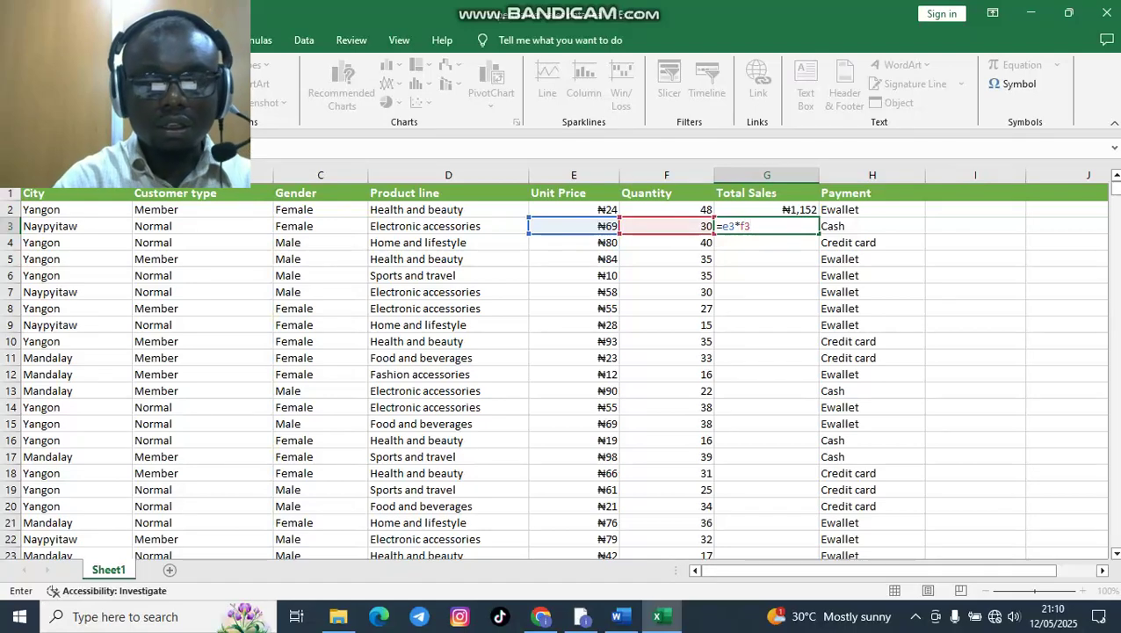
{"action": "key", "text": "Return"}
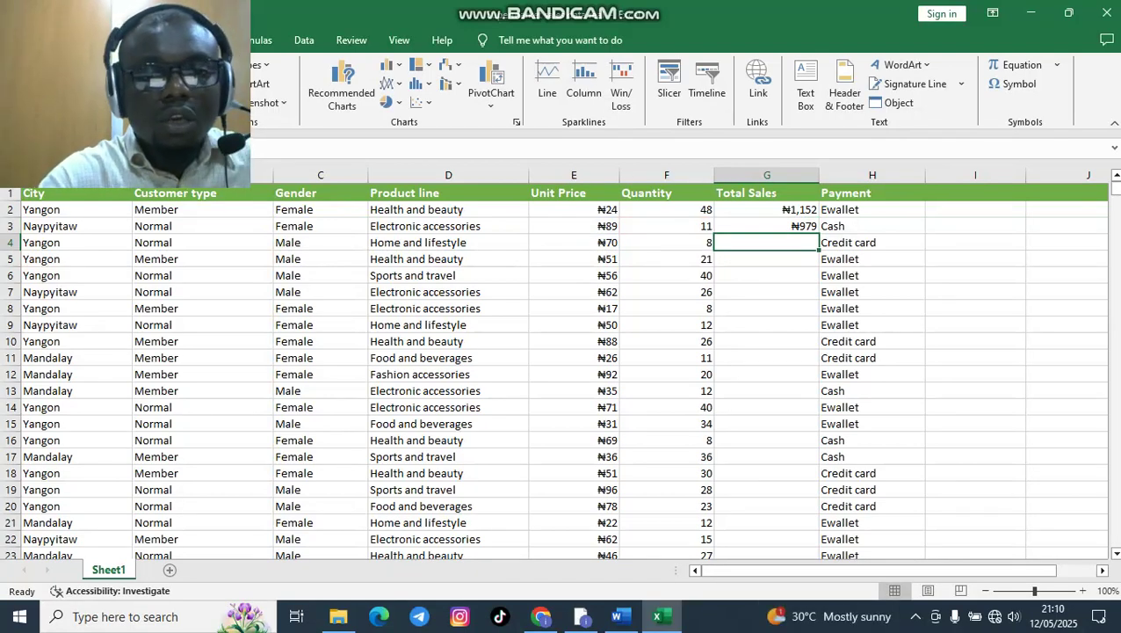
- Fill the Total Sales formula from cell G2 down to the last data row, G1001
{"action": "left_click", "coordinate": [767, 210]}
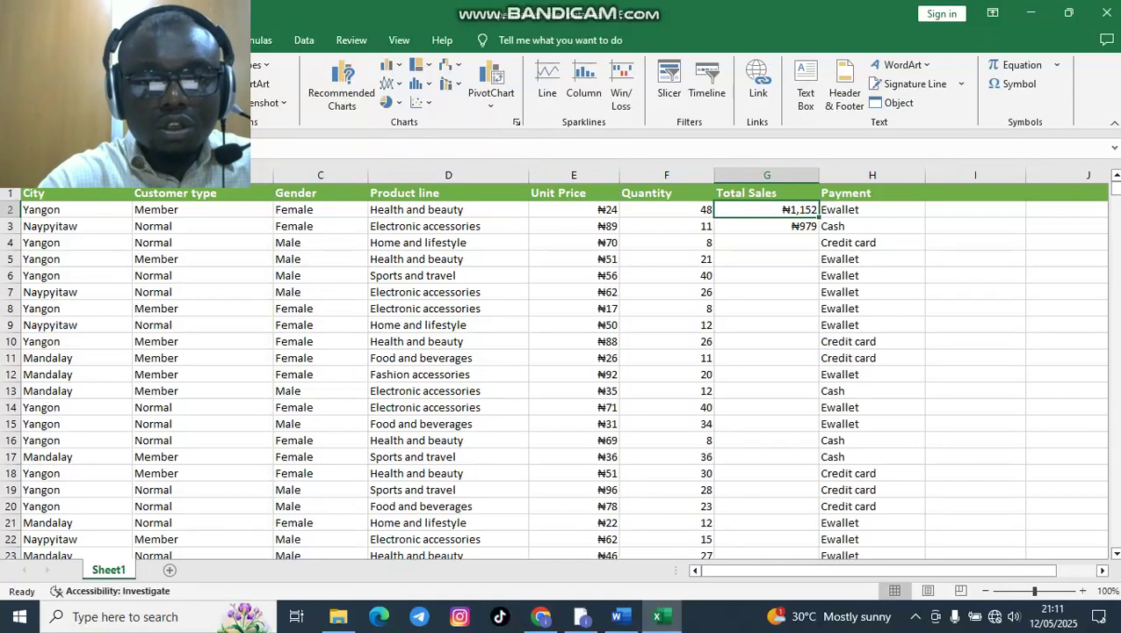
{"action": "left_click_drag", "start_coordinate": [818, 217], "coordinate": [818, 514]}
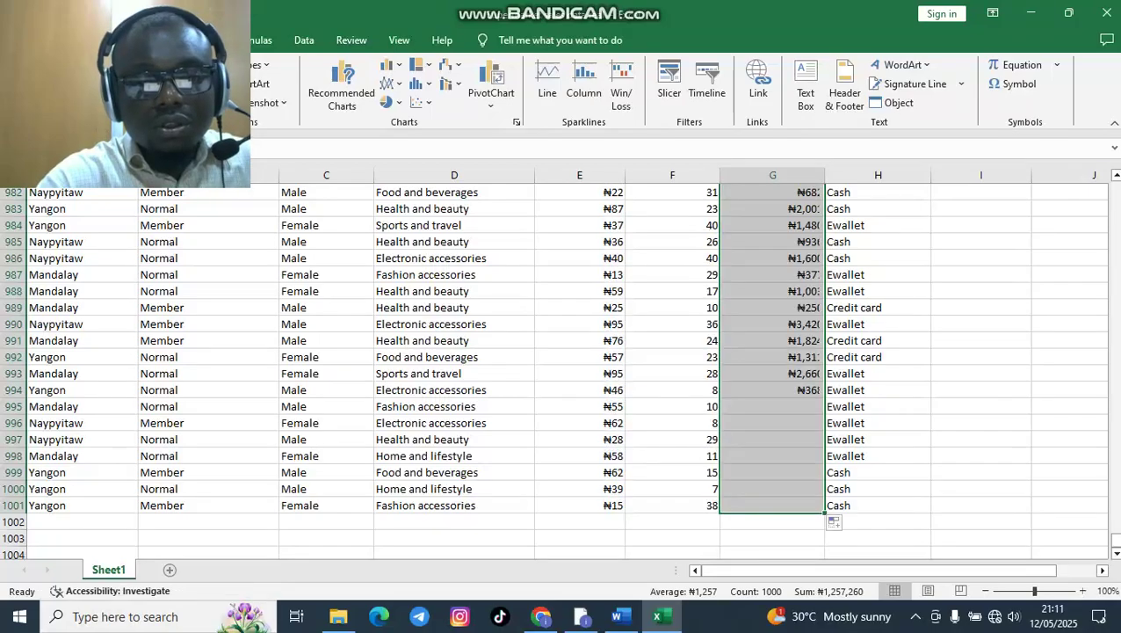
{"action": "scroll", "coordinate": [562, 370], "scroll_direction": "up", "scroll_amount": 20}
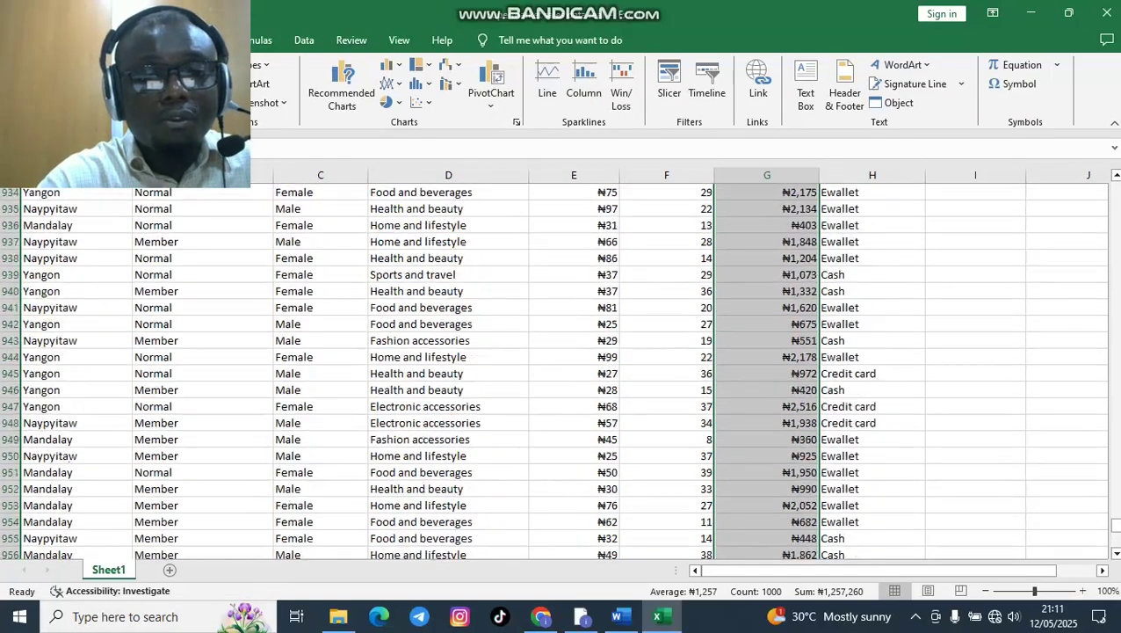
{"action": "scroll", "coordinate": [562, 369], "scroll_direction": "up", "scroll_amount": 20}
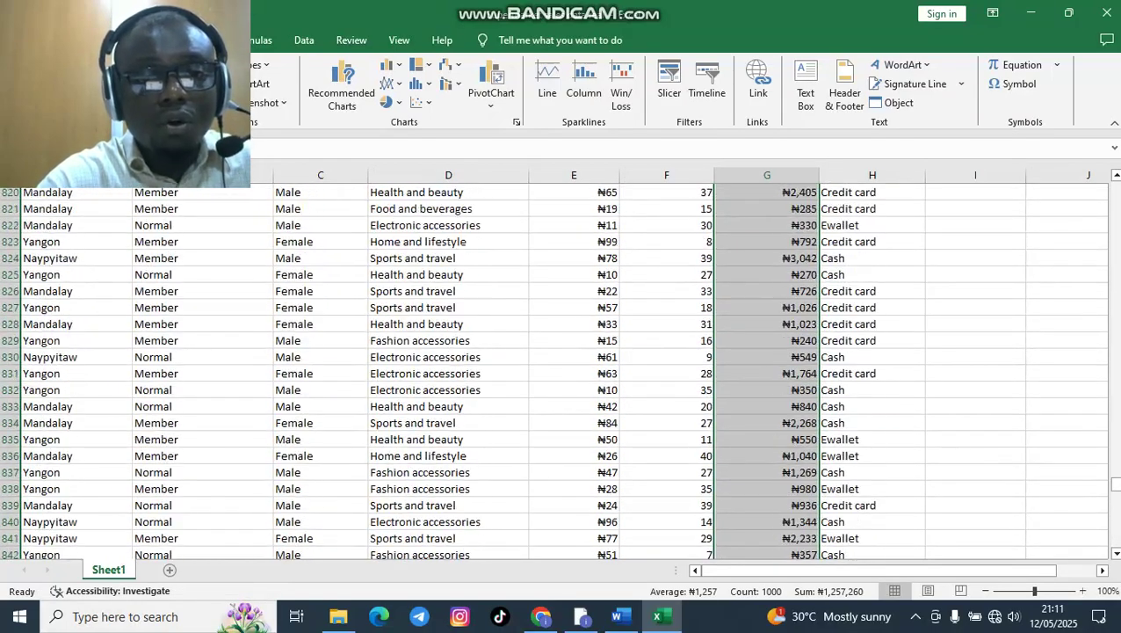
{"action": "scroll", "coordinate": [563, 369], "scroll_direction": "up", "scroll_amount": 13}
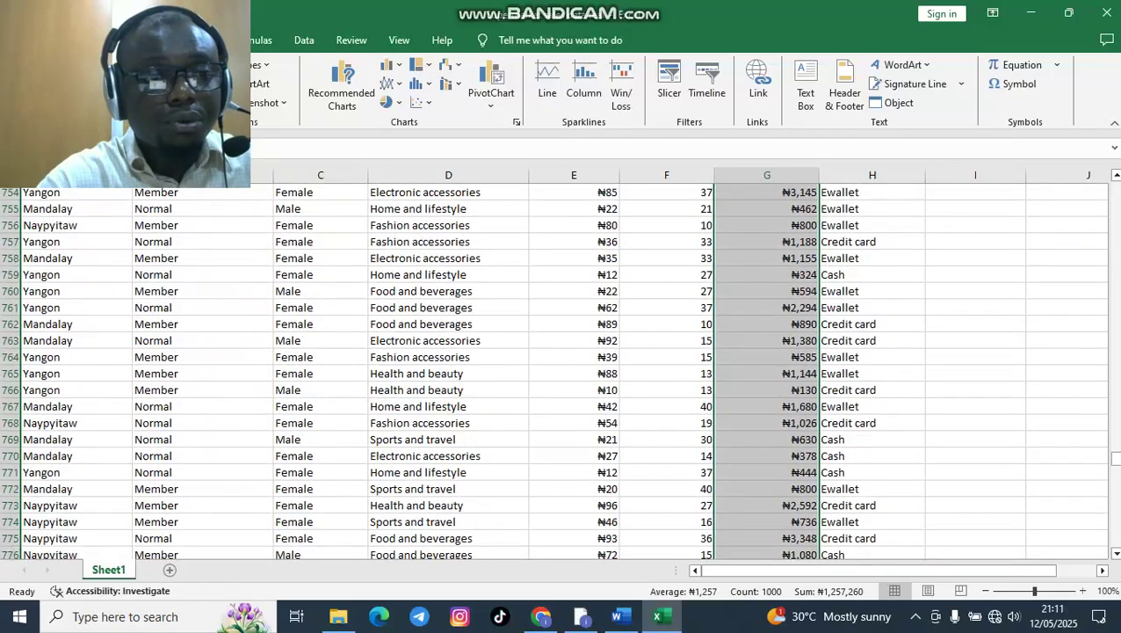
{"action": "scroll", "coordinate": [562, 369], "scroll_direction": "down", "scroll_amount": 20}
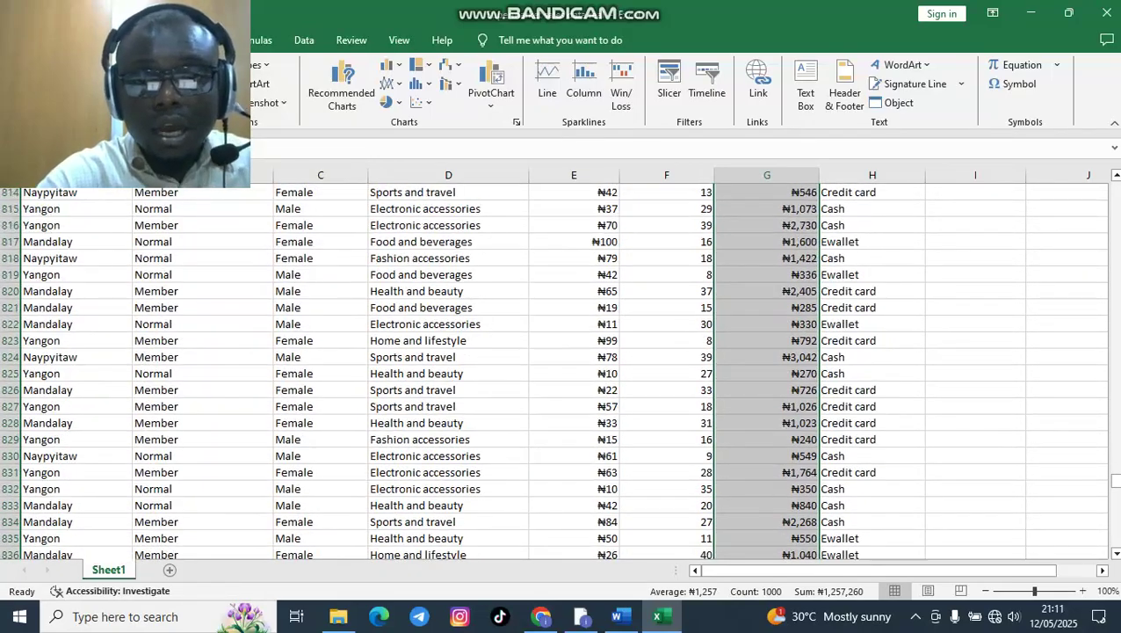
- Read question 1 in the Word document, and review the filled Total Sales values back in the Excel workbook
{"action": "left_click", "coordinate": [621, 616]}
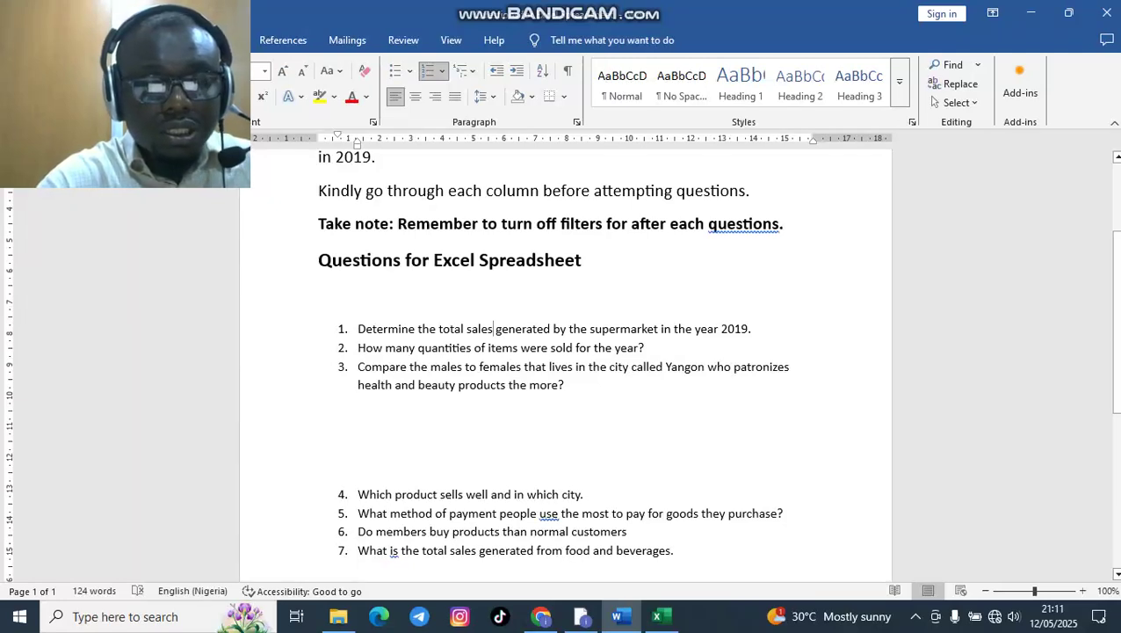
{"action": "left_click", "coordinate": [622, 616]}
{"action": "scroll", "coordinate": [563, 369], "scroll_direction": "down", "scroll_amount": 6}
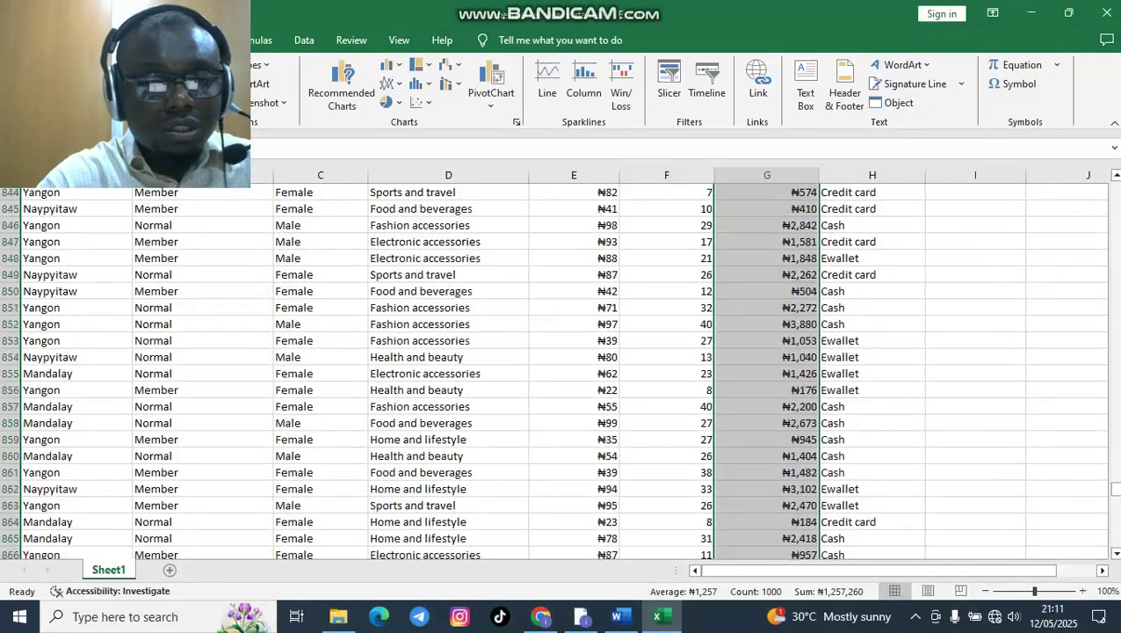
{"action": "scroll", "coordinate": [562, 369], "scroll_direction": "down", "scroll_amount": 10}
{"action": "scroll", "coordinate": [562, 369], "scroll_direction": "down", "scroll_amount": 16}
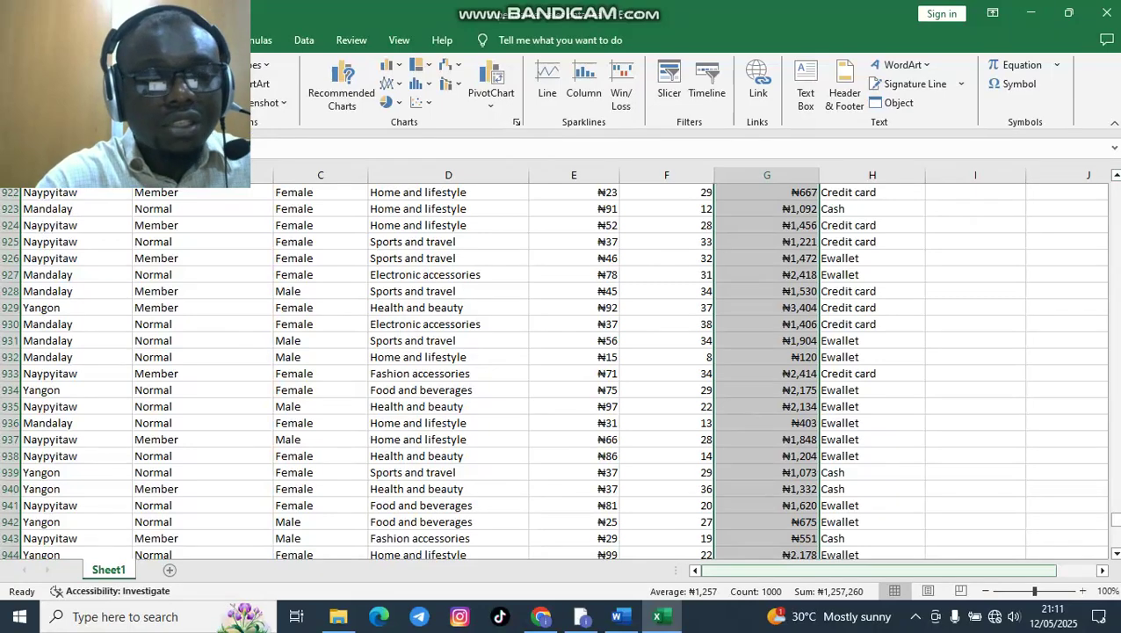
{"action": "scroll", "coordinate": [563, 369], "scroll_direction": "up", "scroll_amount": 7}
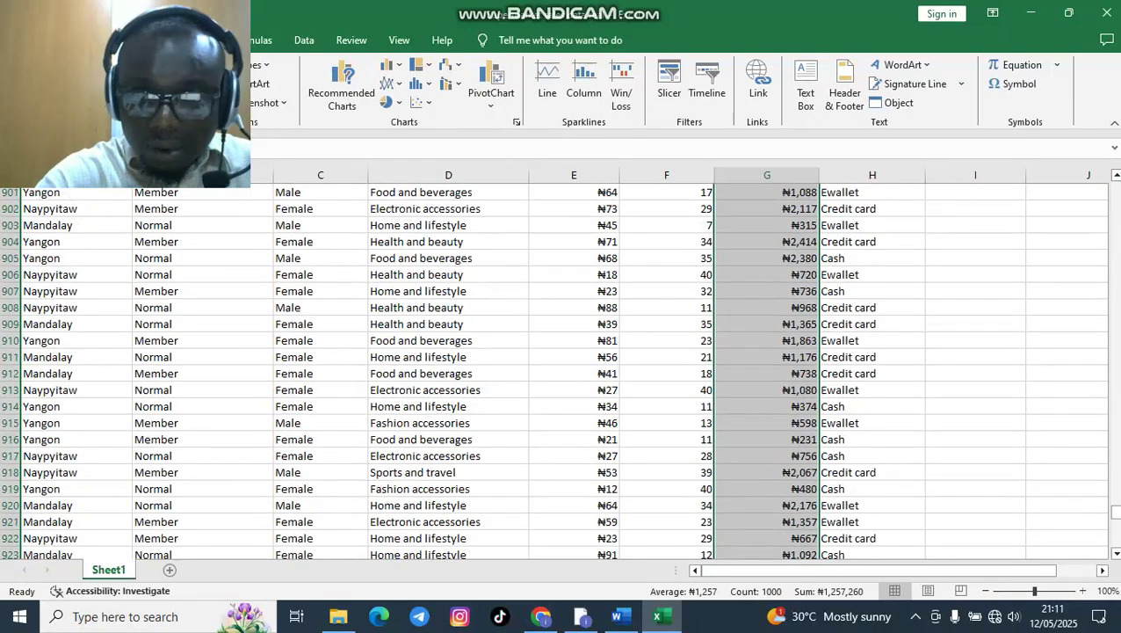
{"action": "left_click_drag", "start_coordinate": [1116, 511], "coordinate": [1116, 180]}
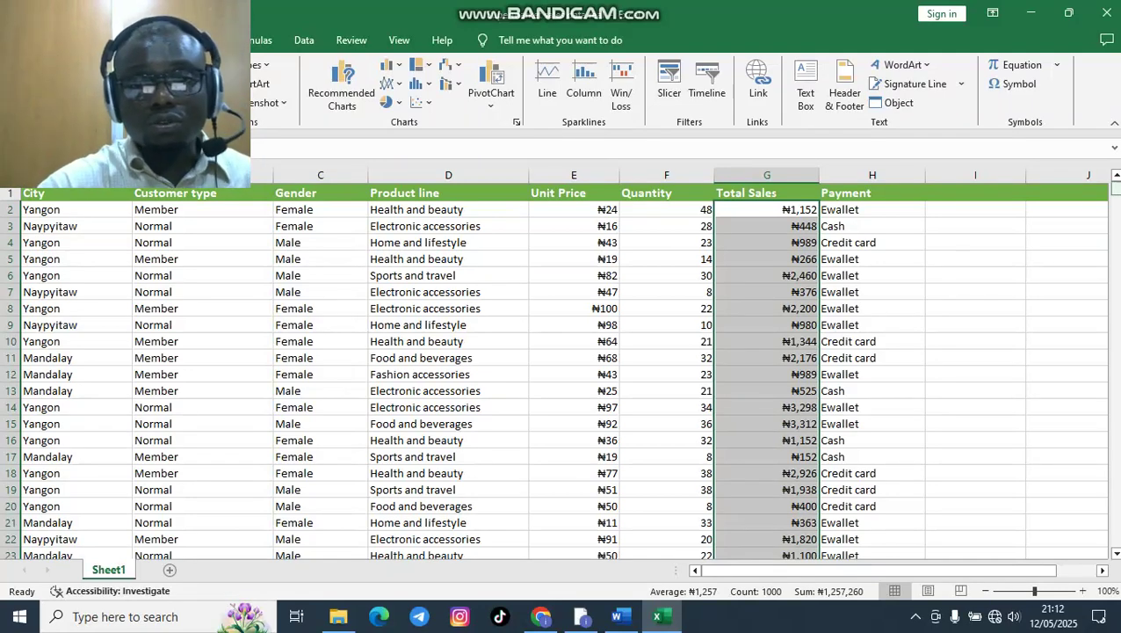
- Enter the label "Total Sales" in cell F1003 below the data and make it bold
{"action": "left_click_drag", "start_coordinate": [1115, 188], "coordinate": [1115, 540]}
{"action": "scroll", "coordinate": [553, 370], "scroll_direction": "down", "scroll_amount": 4}
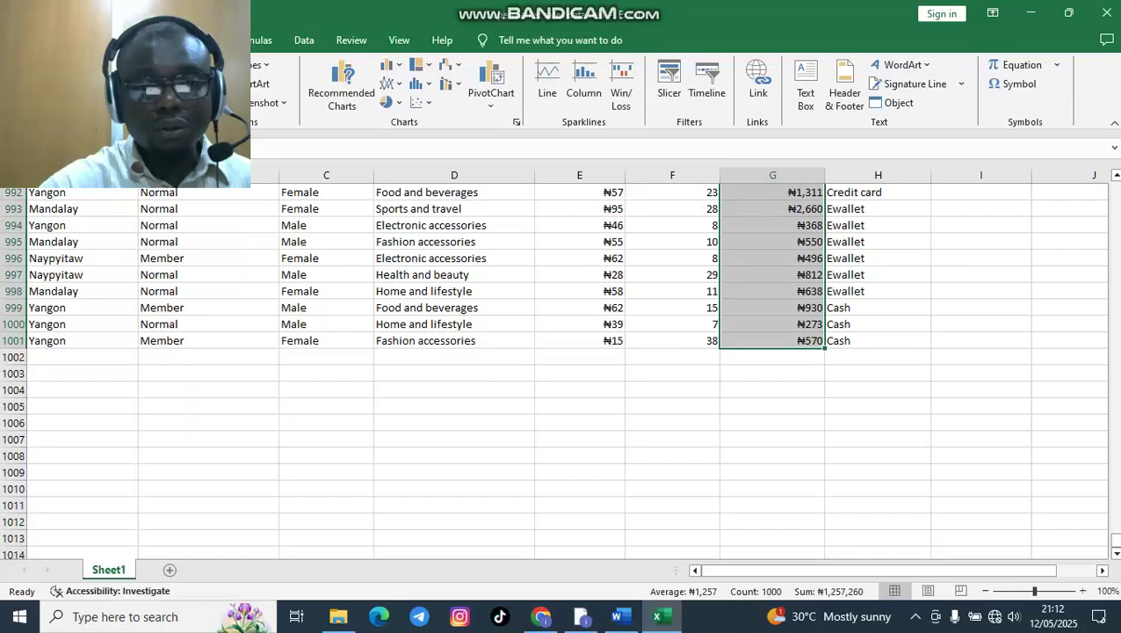
{"action": "double_click", "coordinate": [672, 374]}
{"action": "type", "text": "T"}
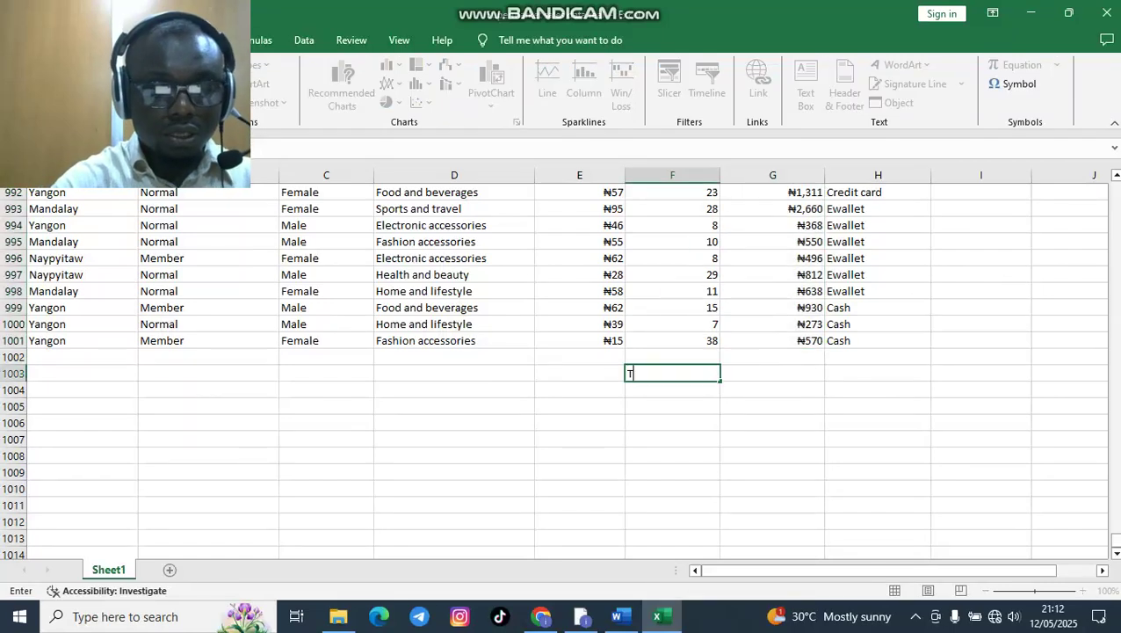
{"action": "type", "text": "otal Sales"}
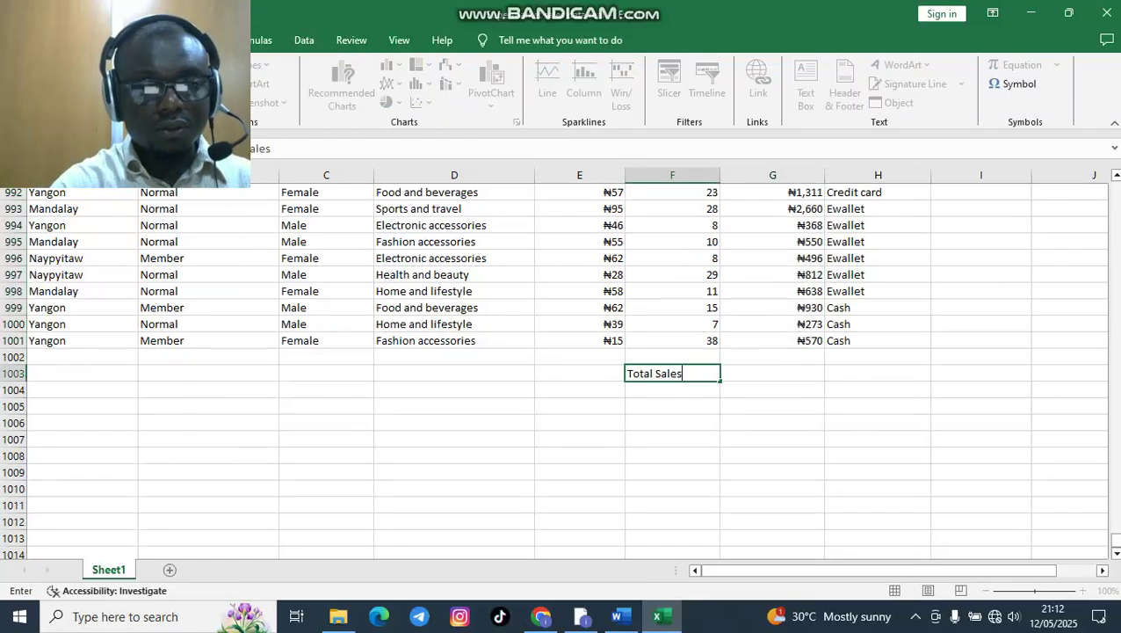
{"action": "left_click_drag", "start_coordinate": [682, 374], "coordinate": [627, 373]}
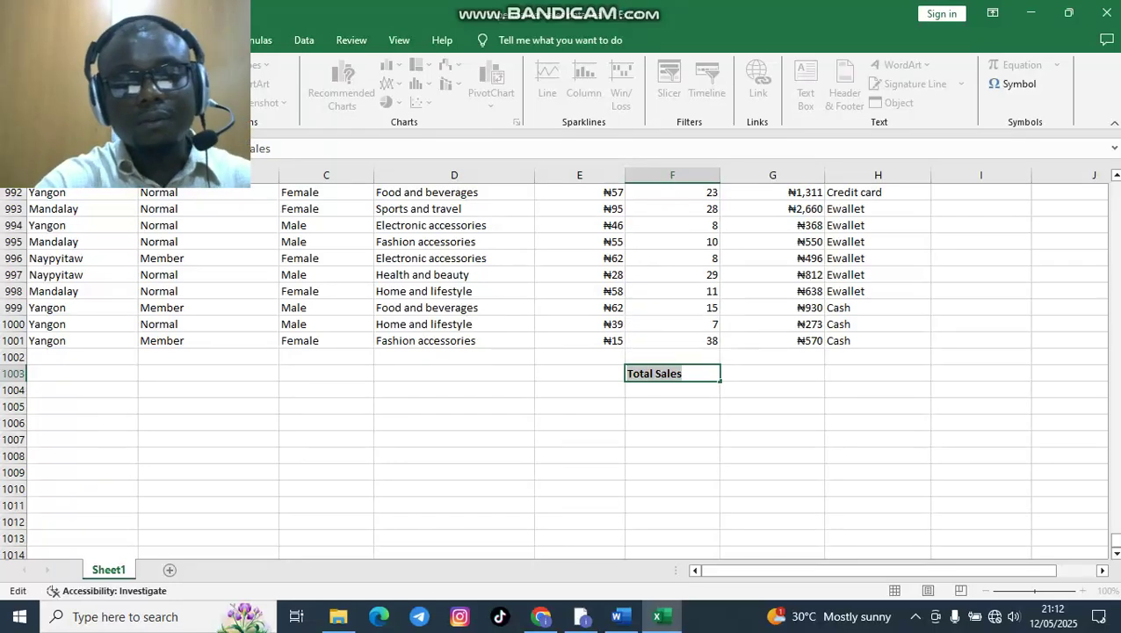
- Enter the formula =sum(g2:g1001) in cell G1003 to total the sales column
{"action": "double_click", "coordinate": [773, 373]}
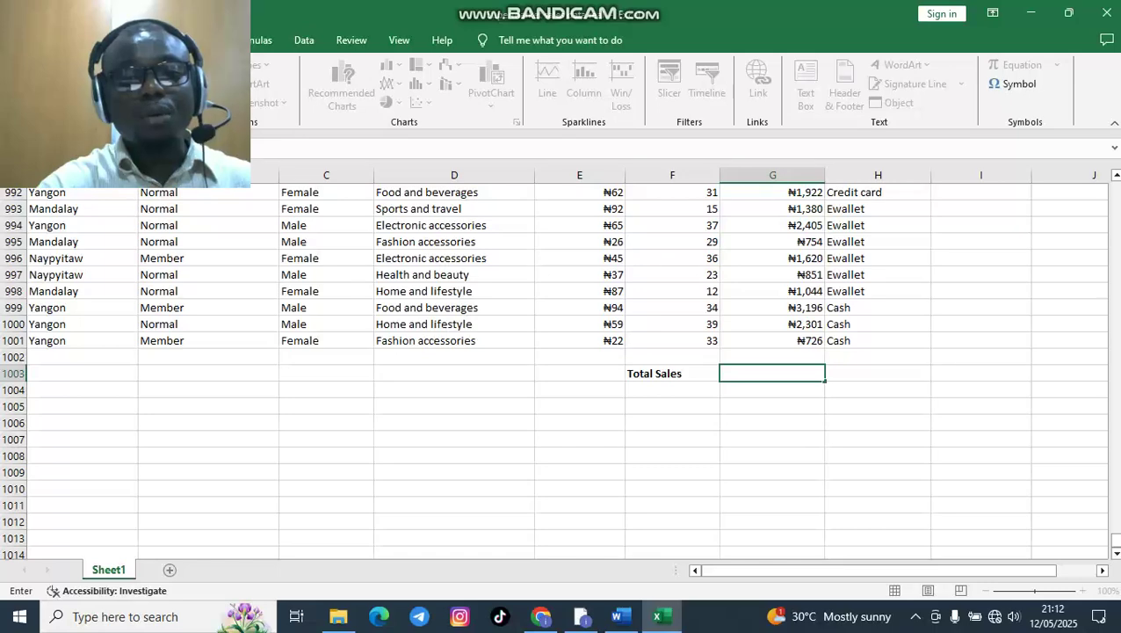
{"action": "type", "text": "=sum("}
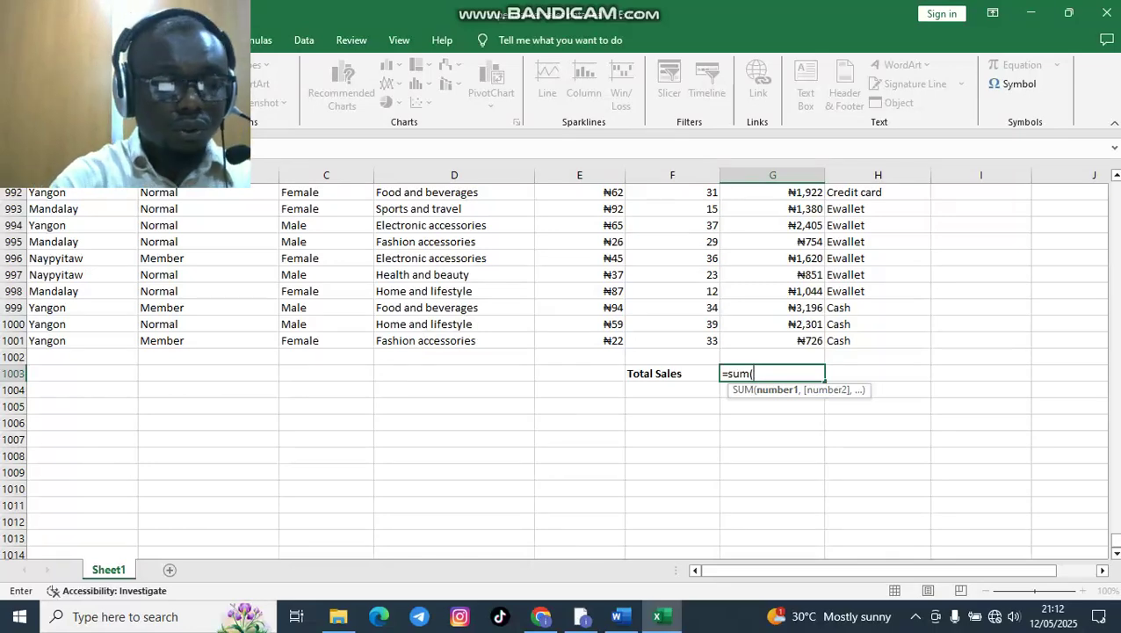
{"action": "type", "text": "g2:g"}
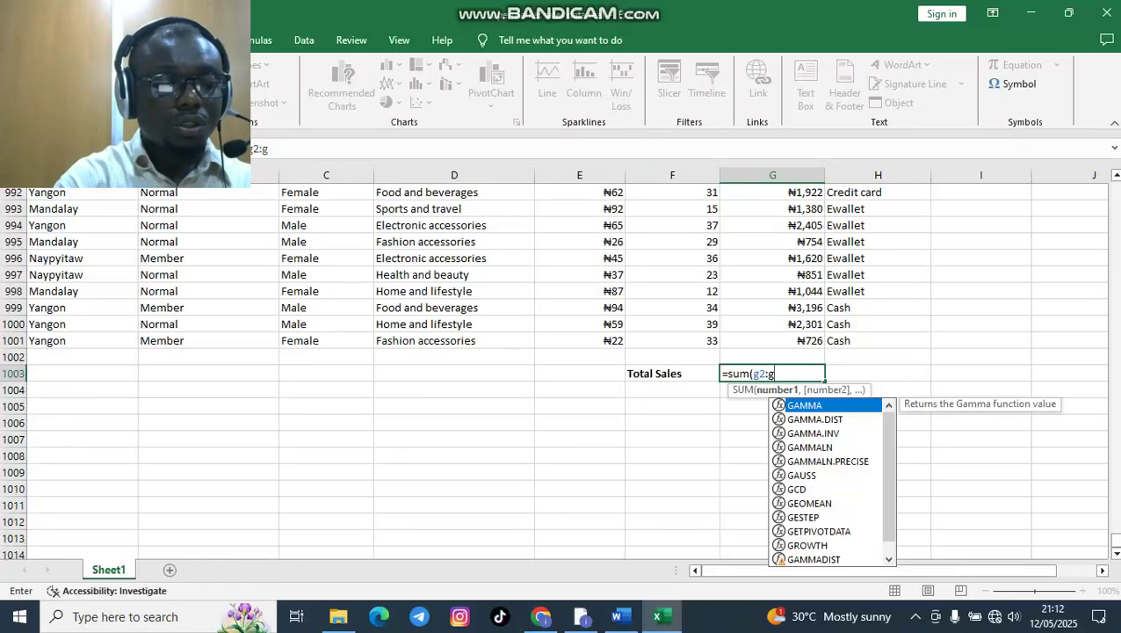
{"action": "type", "text": "1001)"}
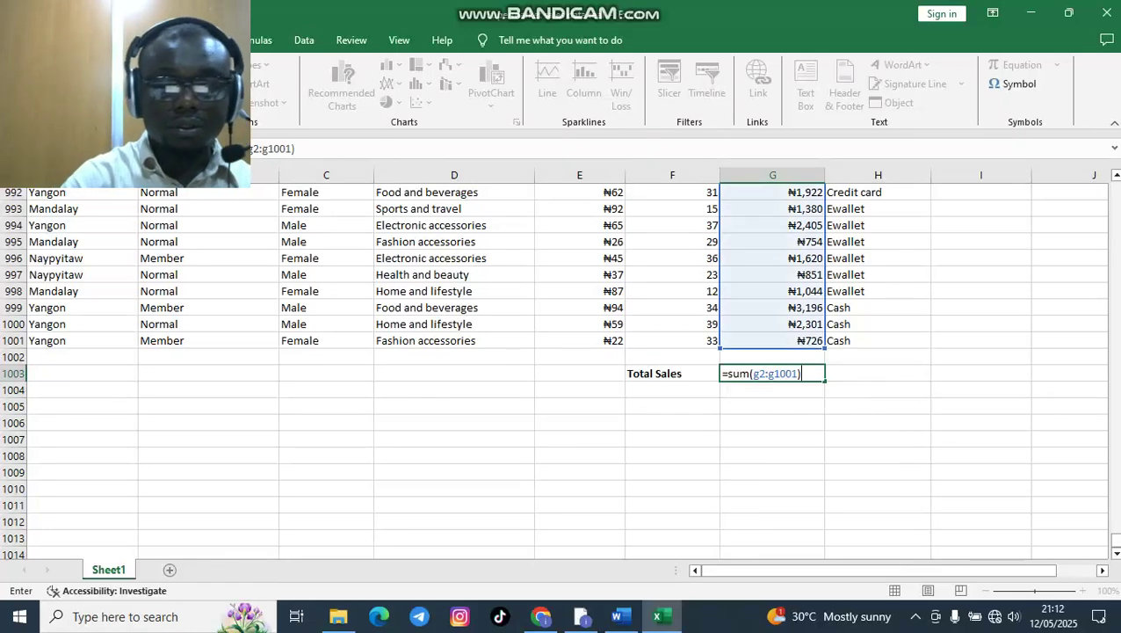
{"action": "key", "text": "Return"}
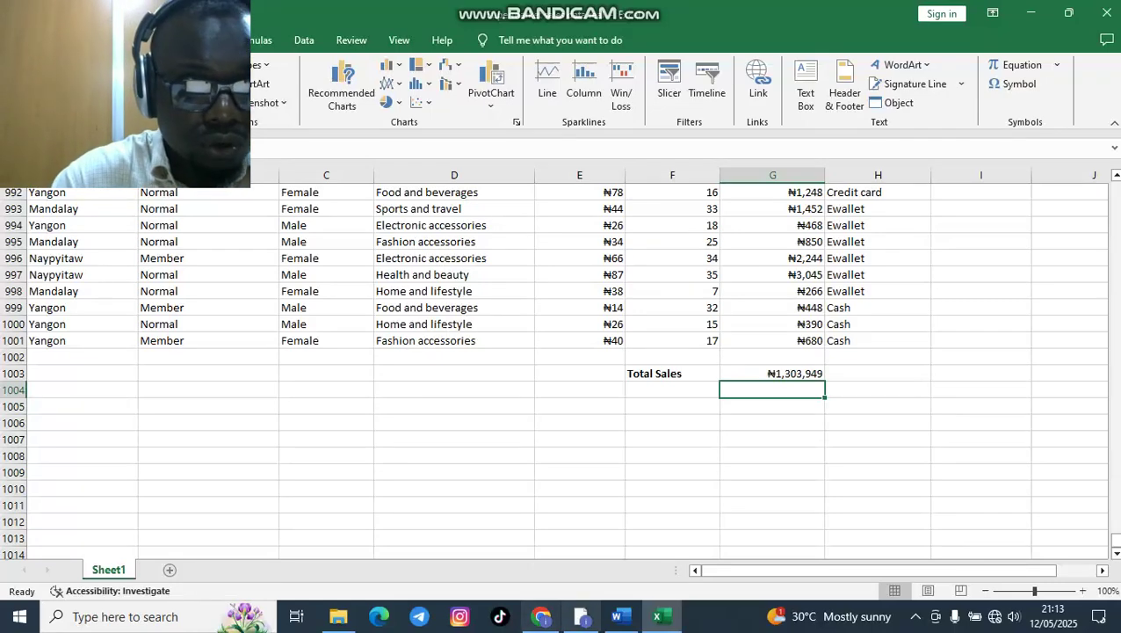
- Check the questions in the Word document, and select the whole Quantity column in the Excel workbook to examine it
{"action": "left_click", "coordinate": [620, 616]}
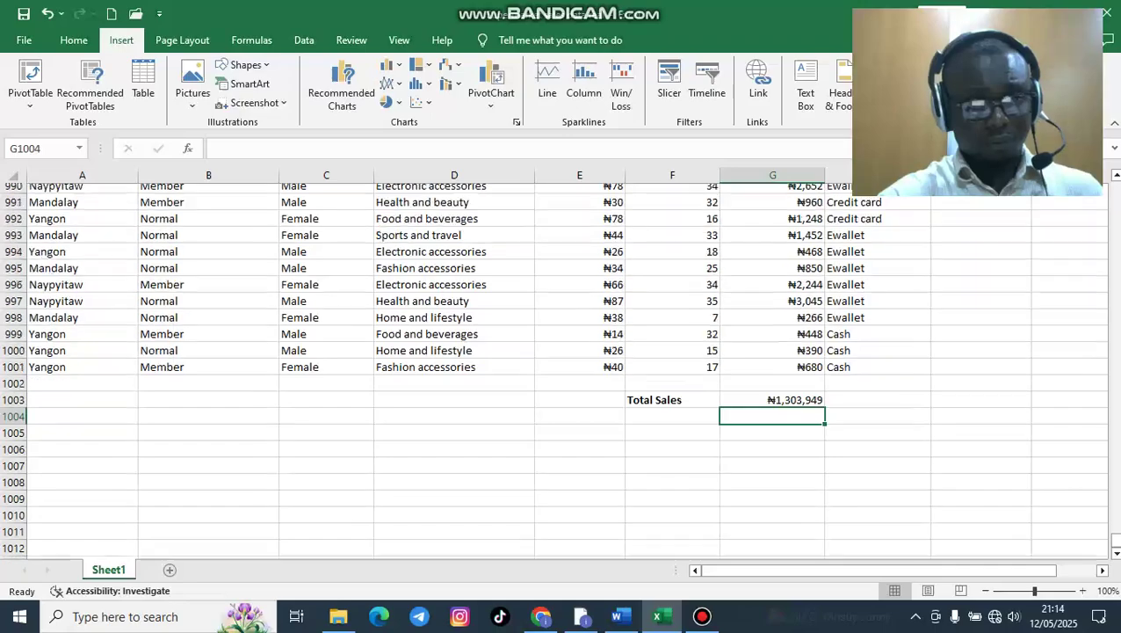
{"action": "scroll", "coordinate": [554, 370], "scroll_direction": "up", "scroll_amount": 20}
{"action": "left_click_drag", "start_coordinate": [1116, 522], "coordinate": [1116, 188]}
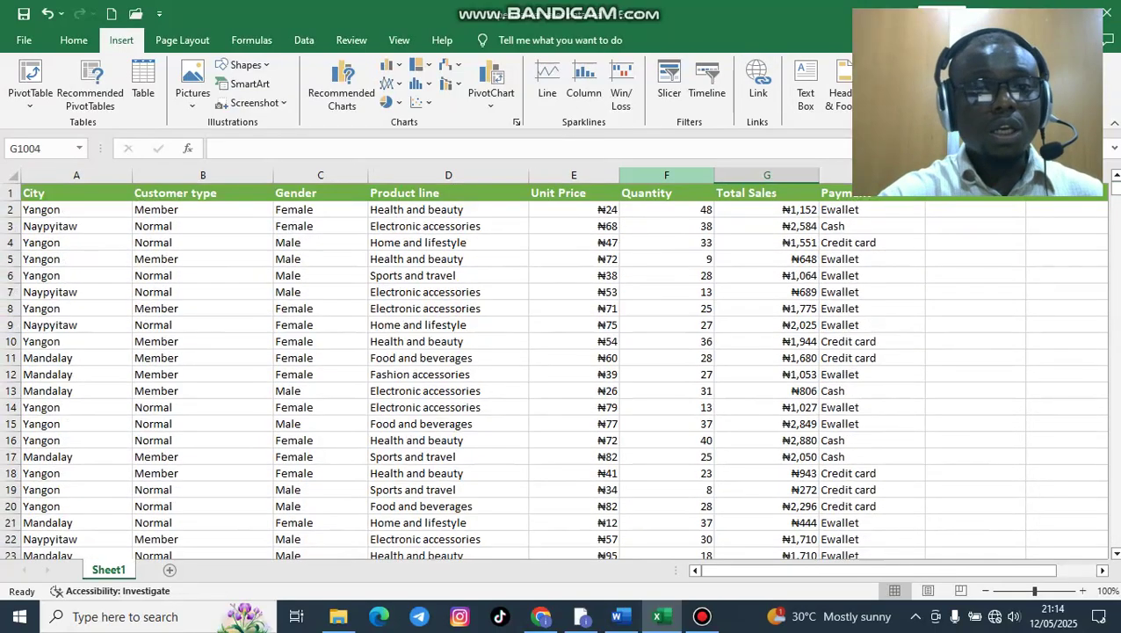
{"action": "left_click", "coordinate": [667, 175]}
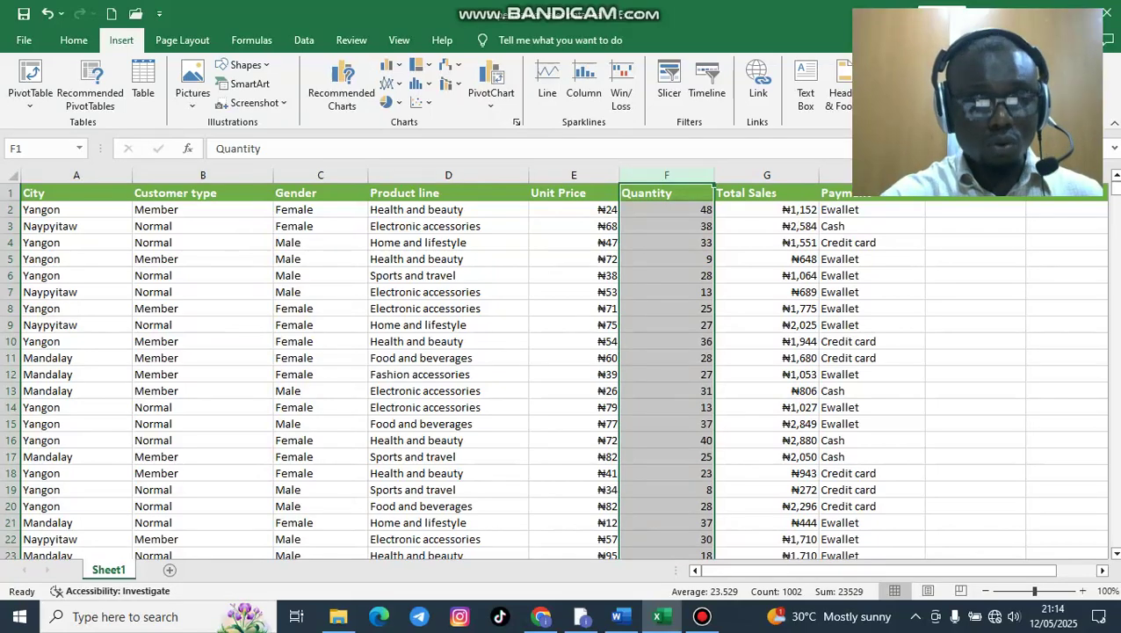
{"action": "scroll", "coordinate": [554, 369], "scroll_direction": "down", "scroll_amount": 1}
{"action": "scroll", "coordinate": [554, 369], "scroll_direction": "up", "scroll_amount": 1}
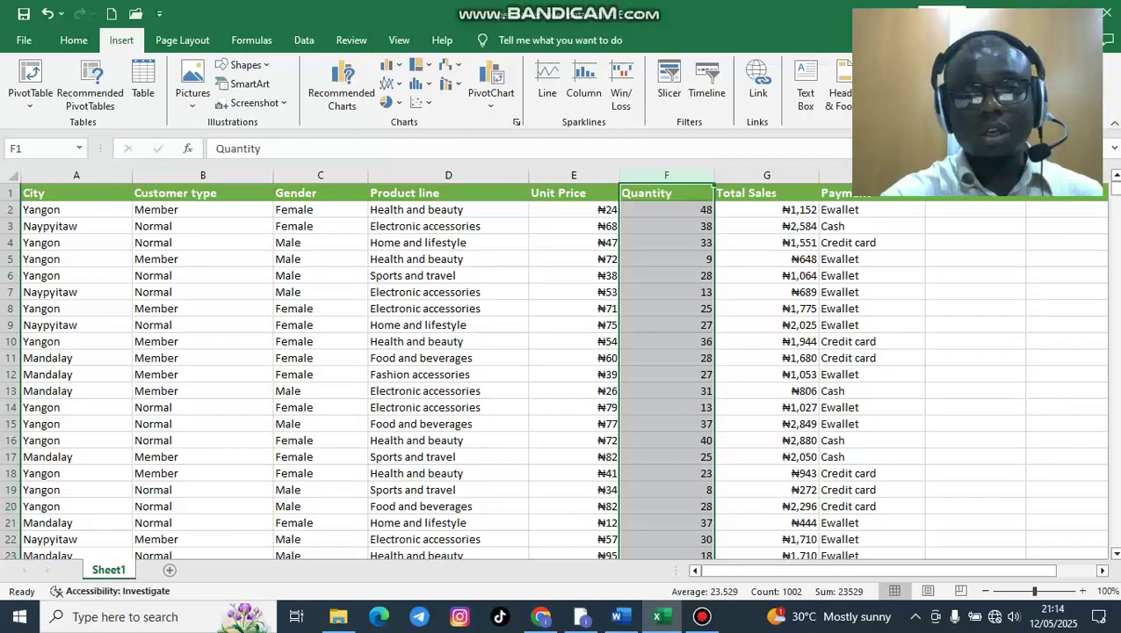
- Enter the label "Sum of Qty" in cell E1002 below the data and make F1002 the active cell
{"action": "left_click_drag", "start_coordinate": [1117, 190], "coordinate": [1117, 541]}
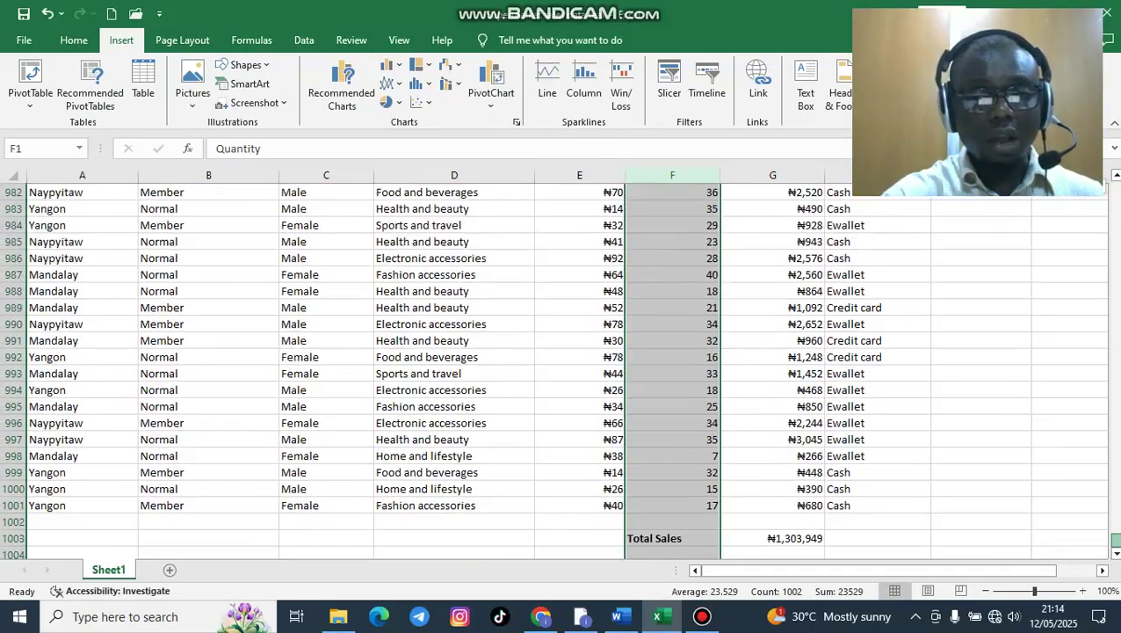
{"action": "scroll", "coordinate": [475, 390], "scroll_direction": "down", "scroll_amount": 3}
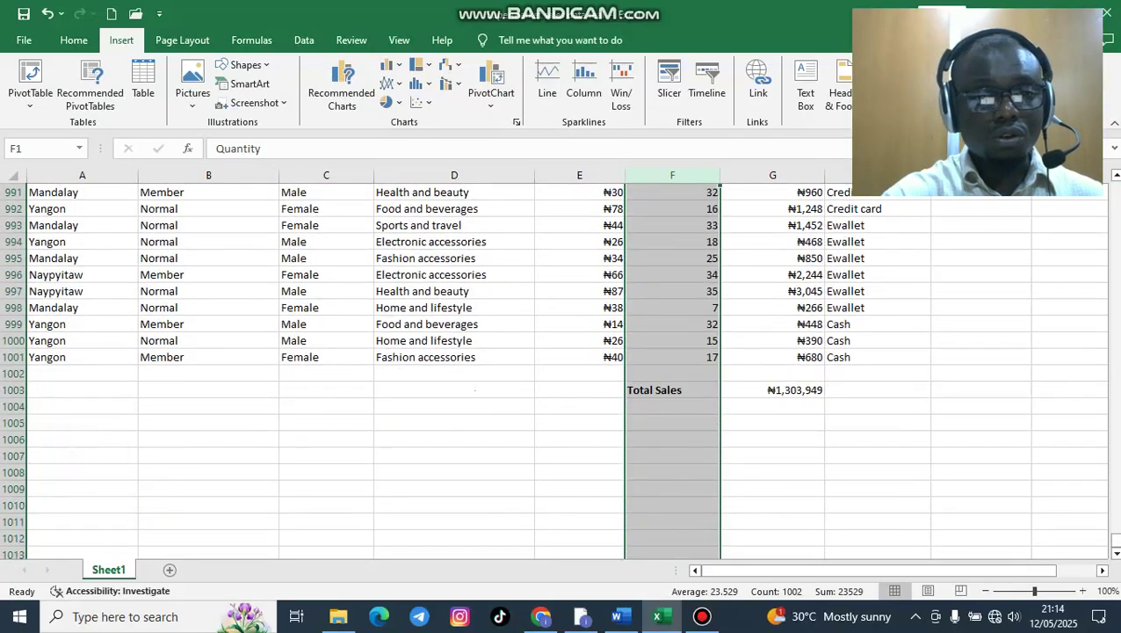
{"action": "left_click", "coordinate": [672, 374]}
{"action": "double_click", "coordinate": [672, 374]}
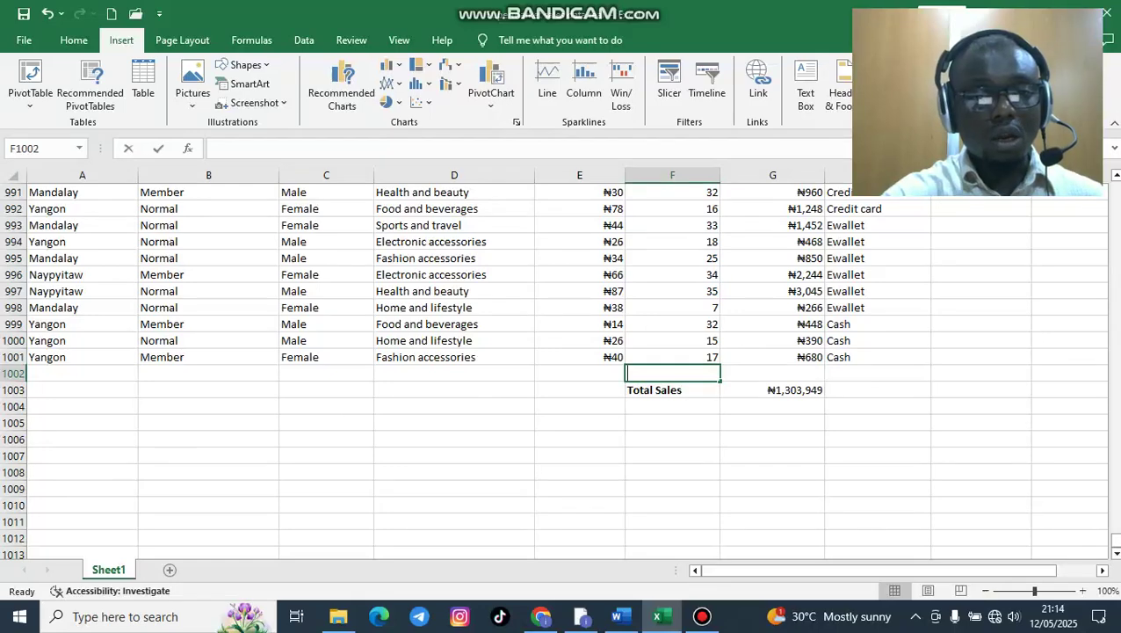
{"action": "key", "text": "Left"}
{"action": "type", "text": "S"}
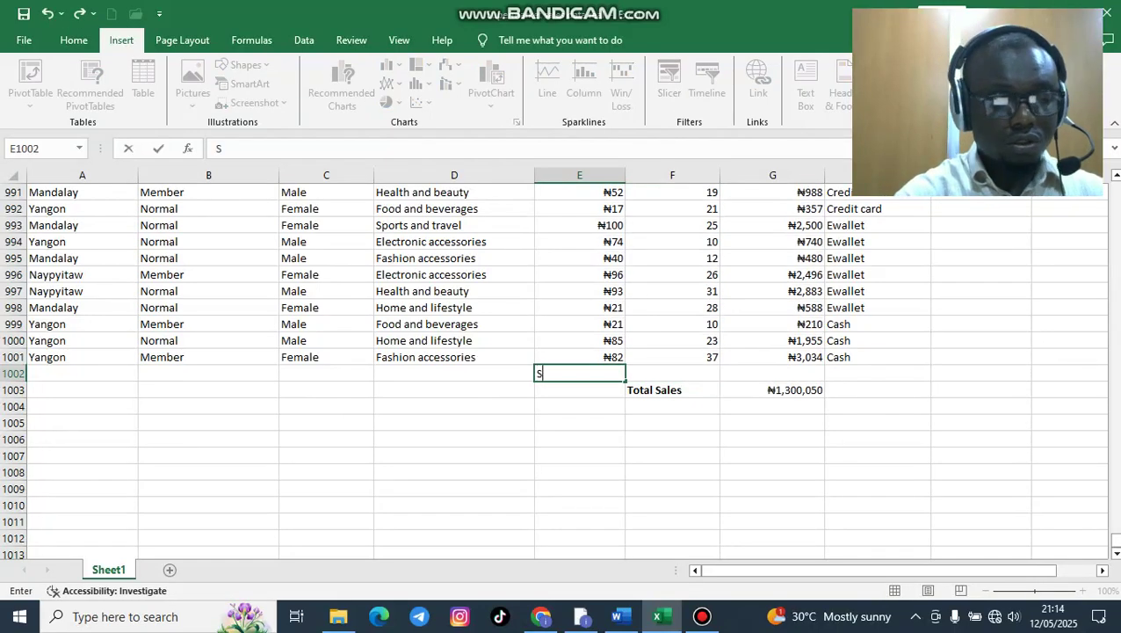
{"action": "type", "text": "um of Q"}
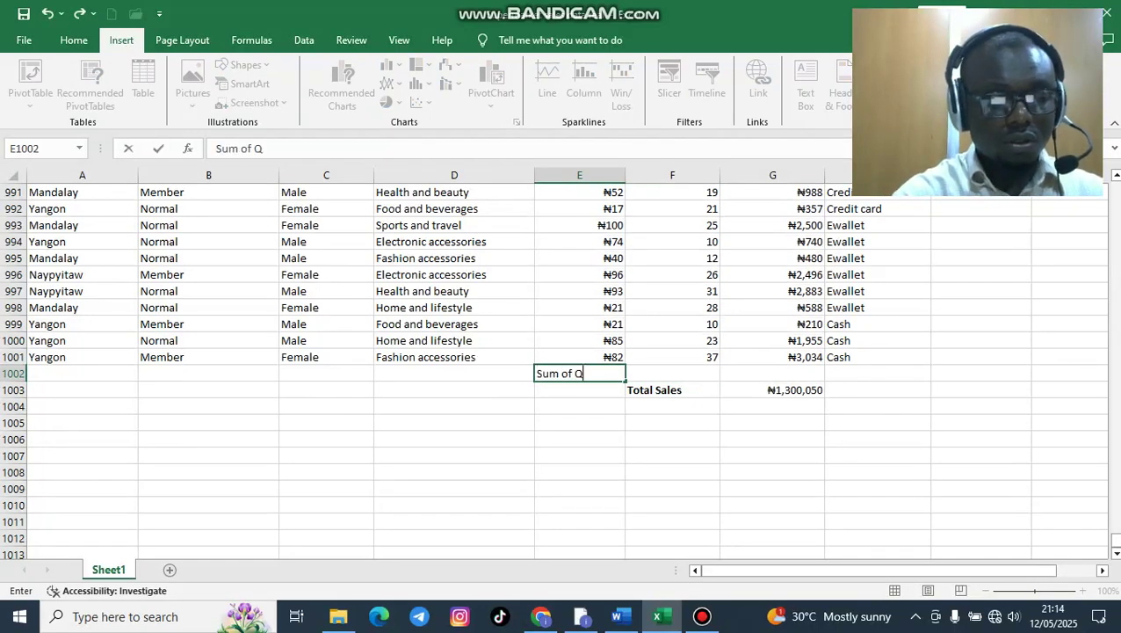
{"action": "type", "text": "ty"}
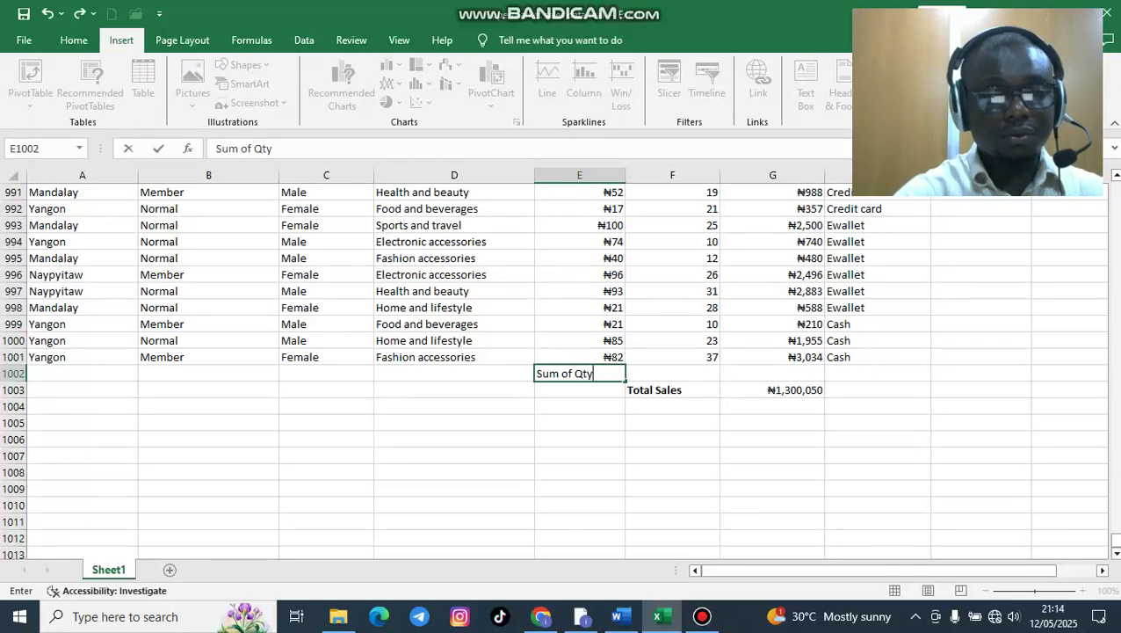
{"action": "key", "text": "Tab"}
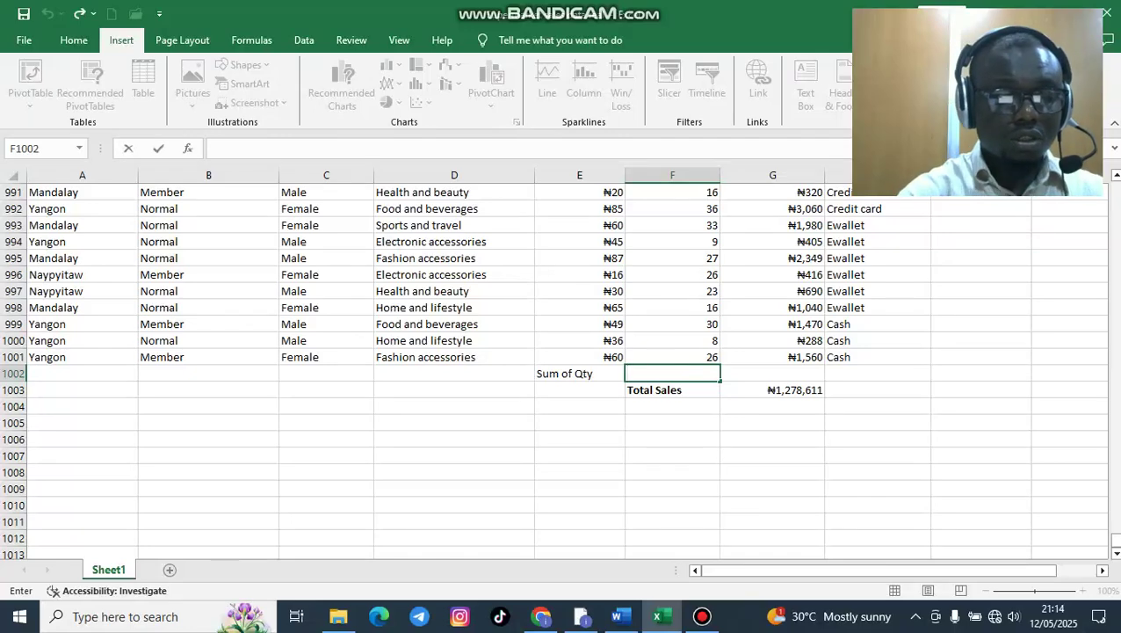
- Enter the formula =sum(f2:f1001) in cell F1002 to total the Quantity column
{"action": "type", "text": "+sum"}
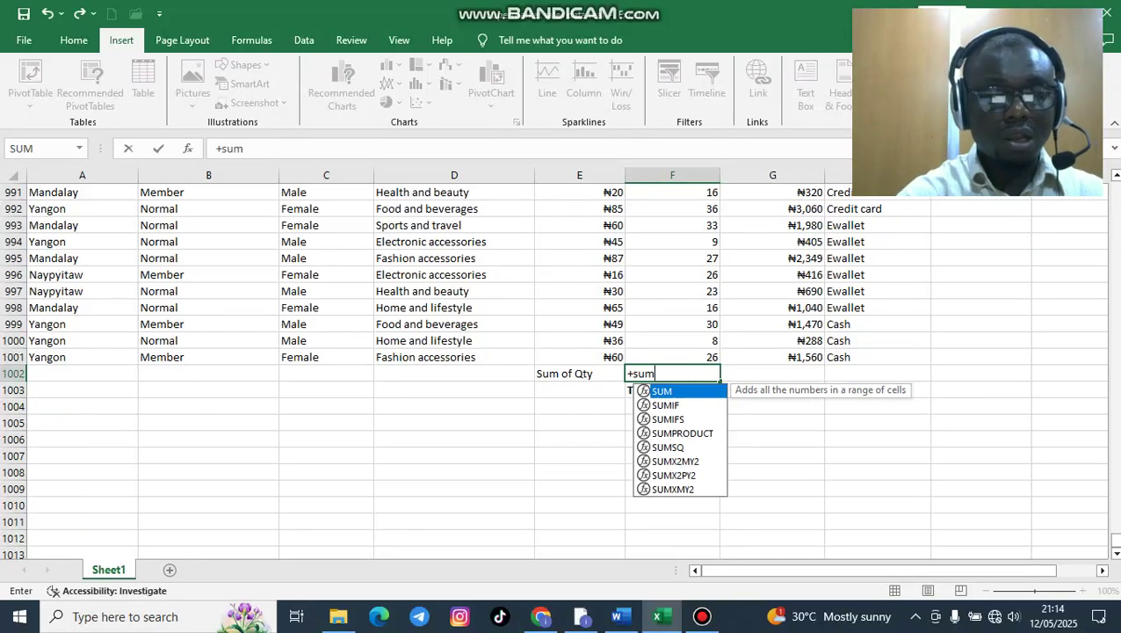
{"action": "key", "text": "BackSpace"}
{"action": "key", "text": "BackSpace"}
{"action": "key", "text": "BackSpace"}
{"action": "key", "text": "BackSpace"}
{"action": "type", "text": "="}
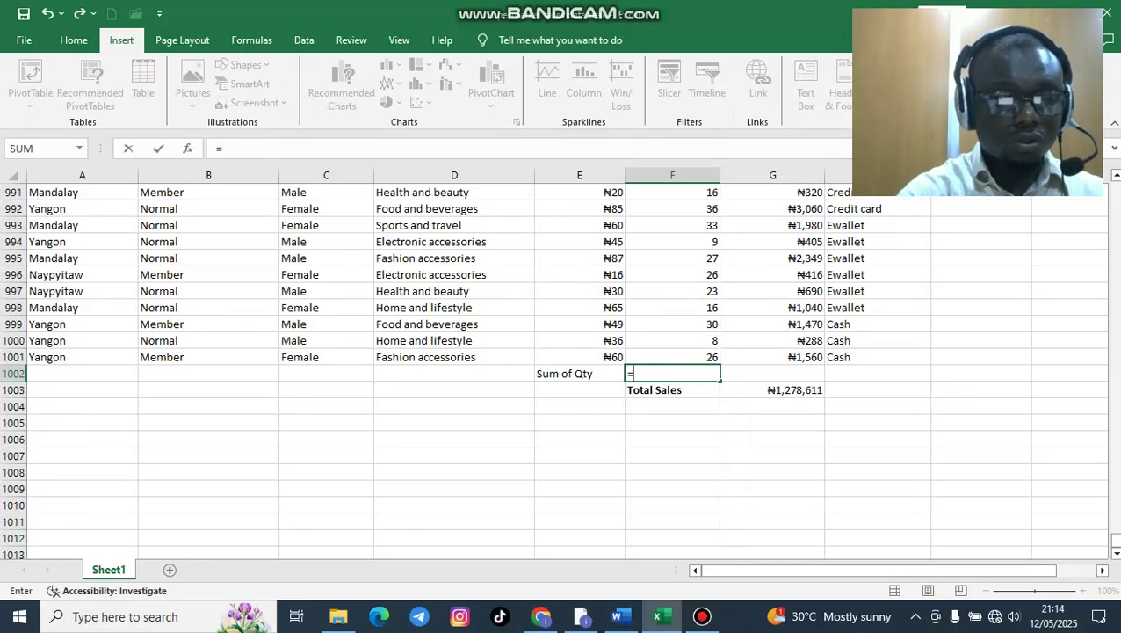
{"action": "type", "text": "sum("}
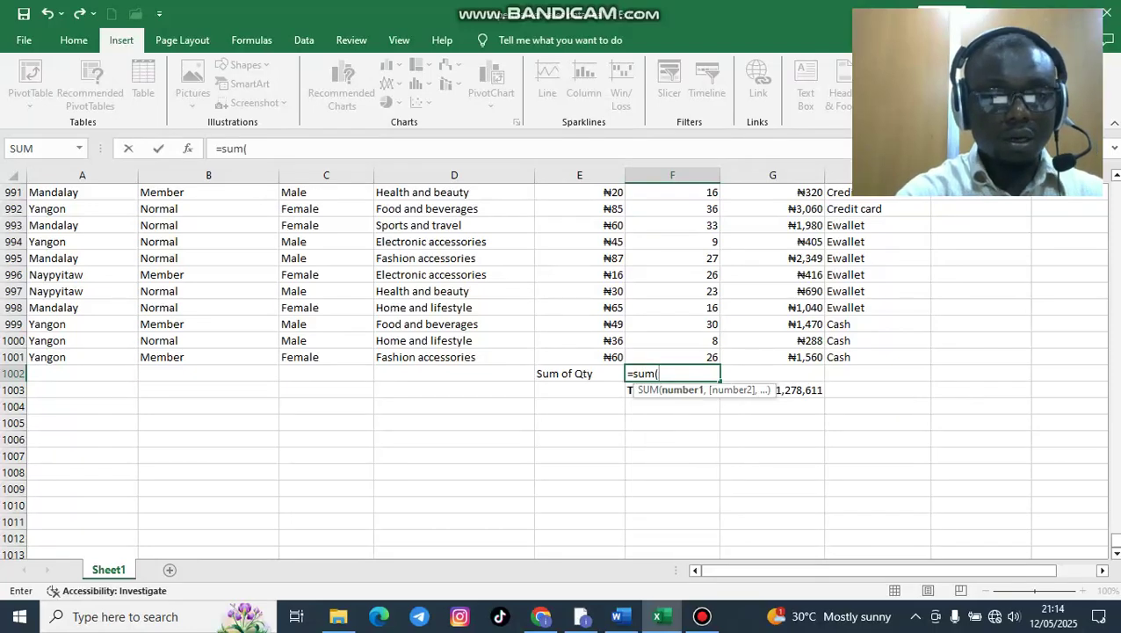
{"action": "type", "text": "fe"}
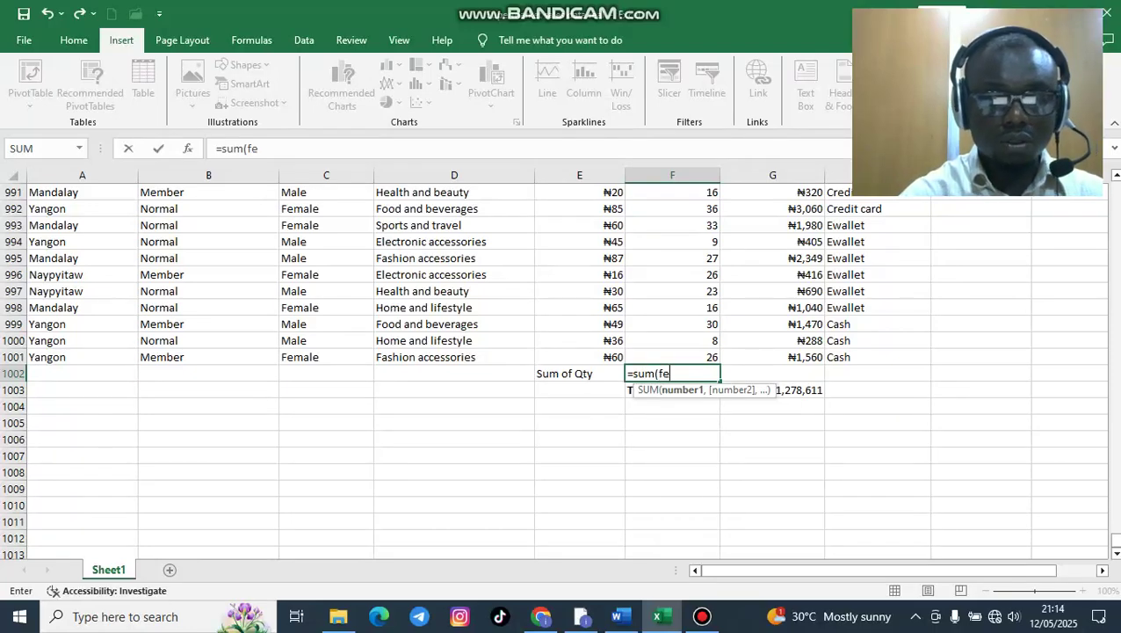
{"action": "type", "text": ":f1001"}
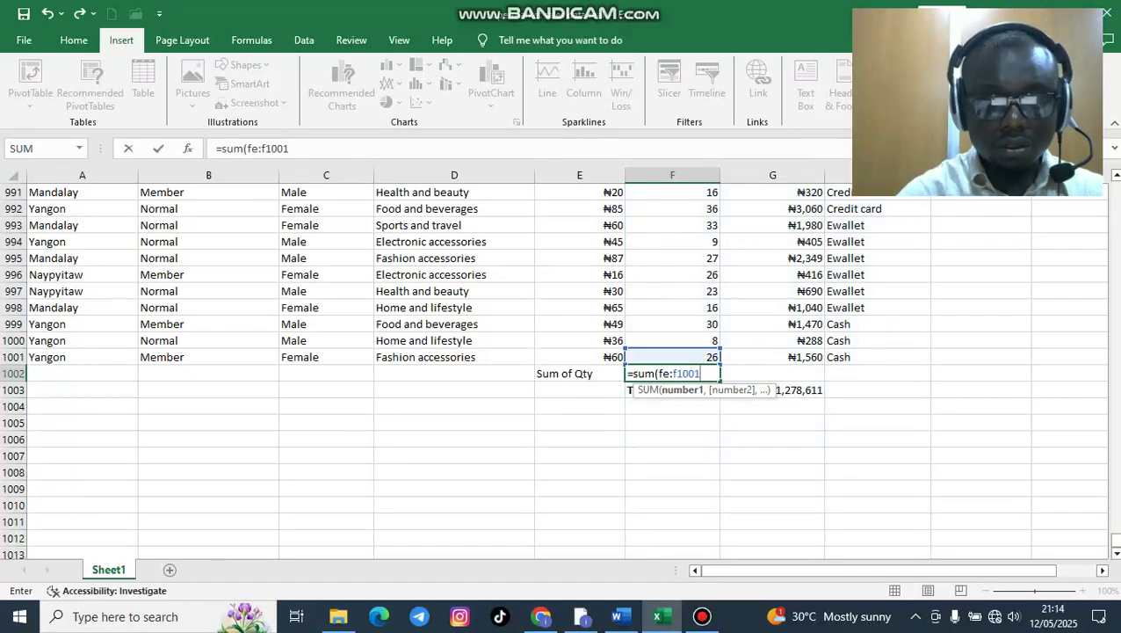
{"action": "key", "text": "BackSpace"}
{"action": "key", "text": "BackSpace"}
{"action": "key", "text": "BackSpace"}
{"action": "key", "text": "BackSpace"}
{"action": "key", "text": "BackSpace"}
{"action": "key", "text": "BackSpace"}
{"action": "key", "text": "BackSpace"}
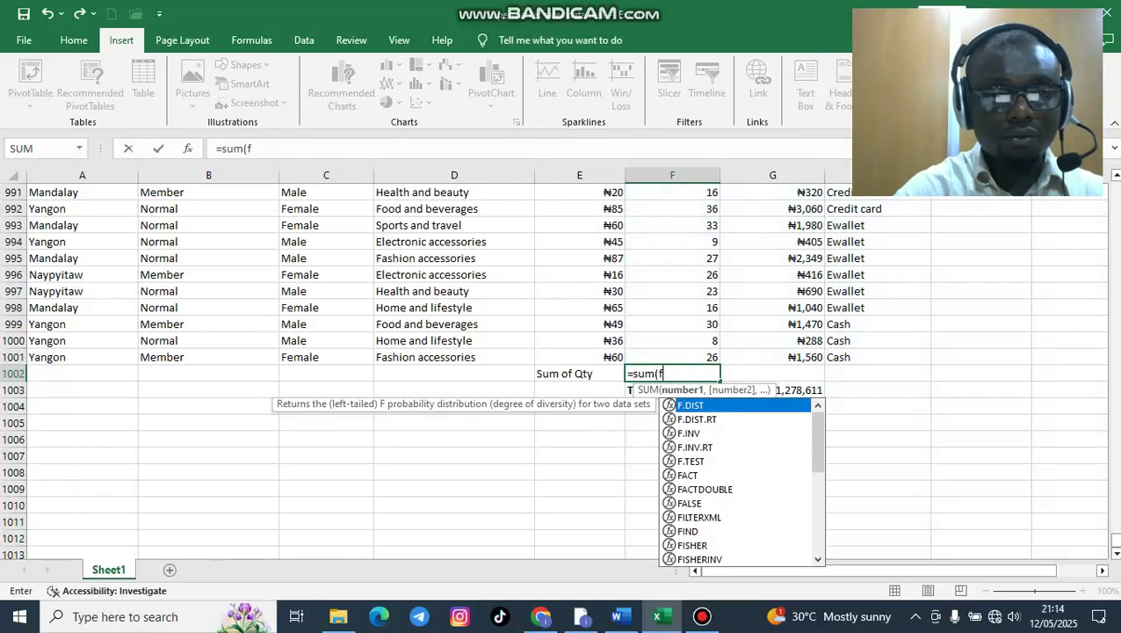
{"action": "type", "text": "2:"}
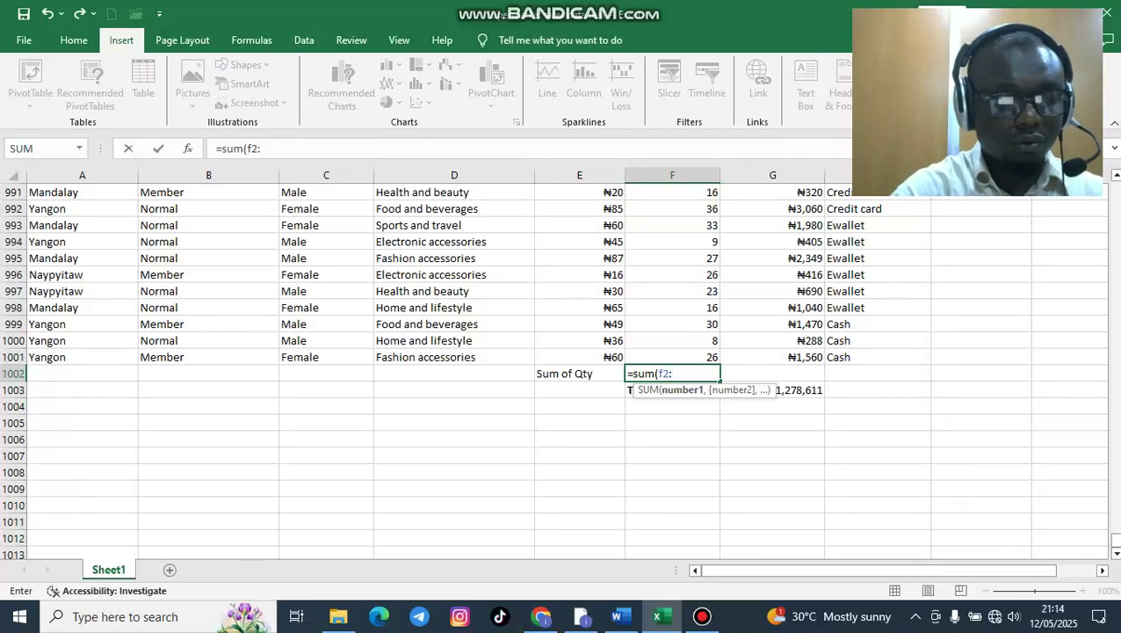
{"action": "type", "text": "f100"}
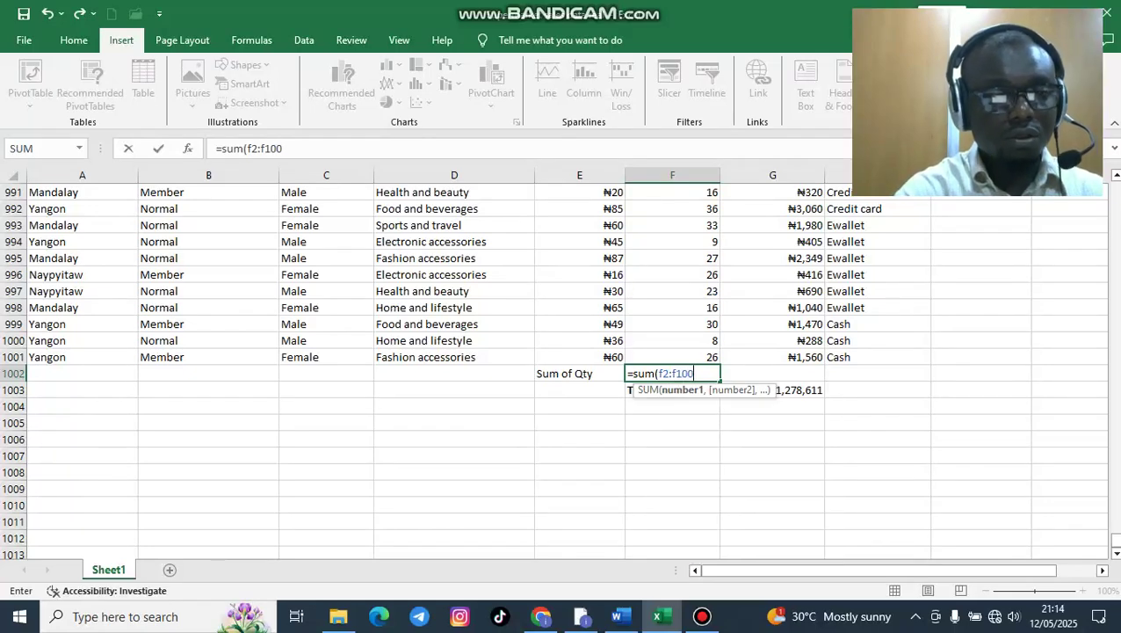
{"action": "type", "text": "1)"}
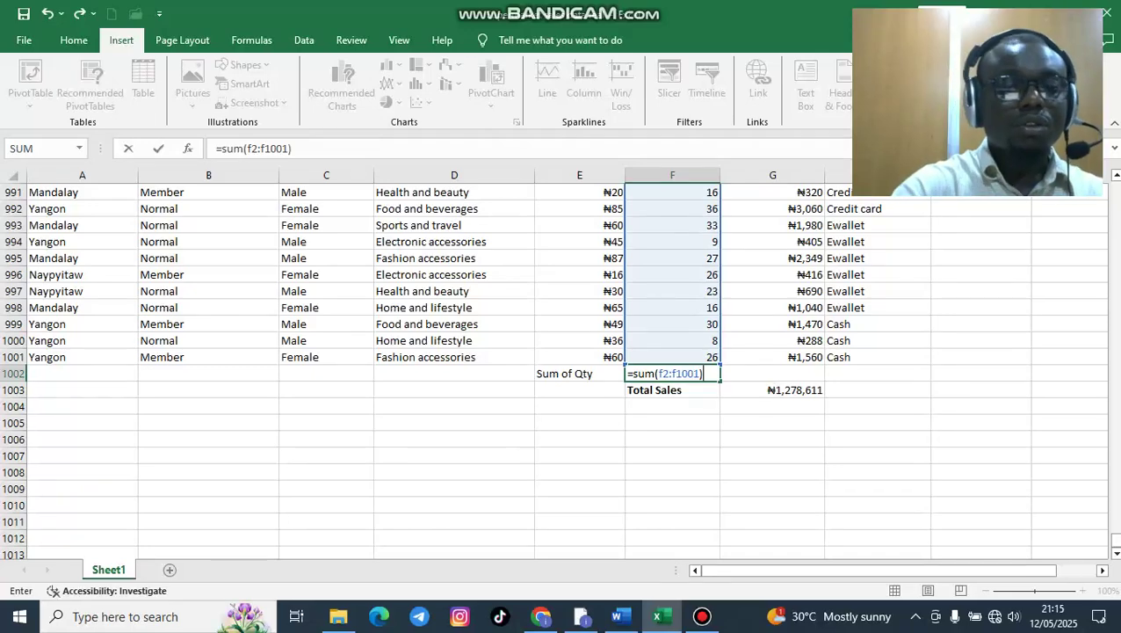
{"action": "key", "text": "Return"}
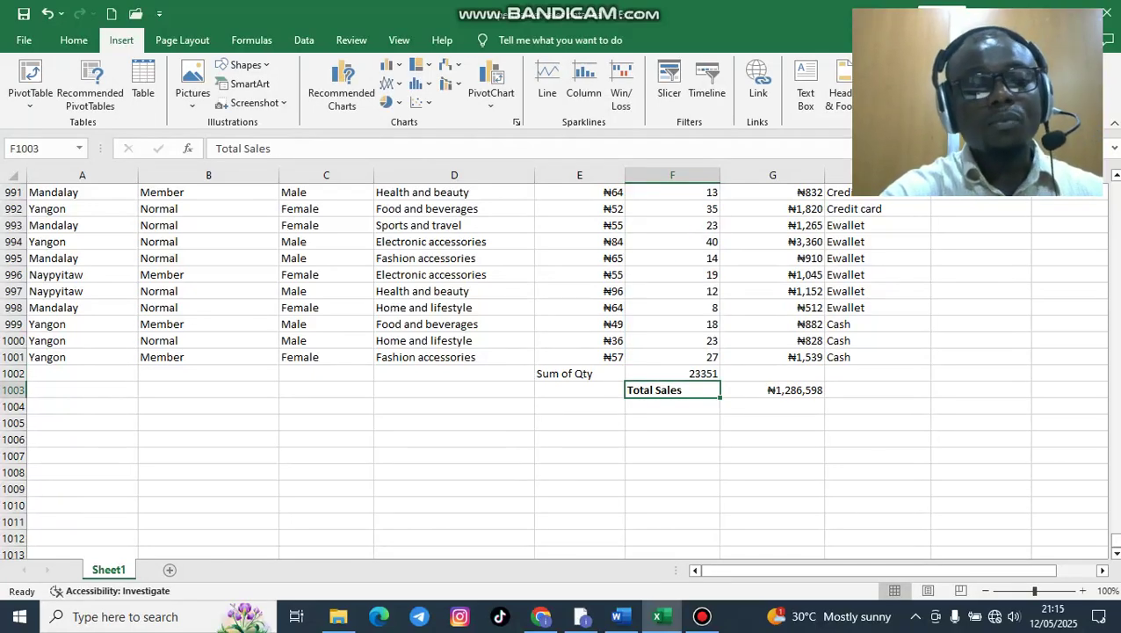
- Make the "Sum of Qty" label in cell E1002 bold
{"action": "scroll", "coordinate": [559, 369], "scroll_direction": "up", "scroll_amount": 8}
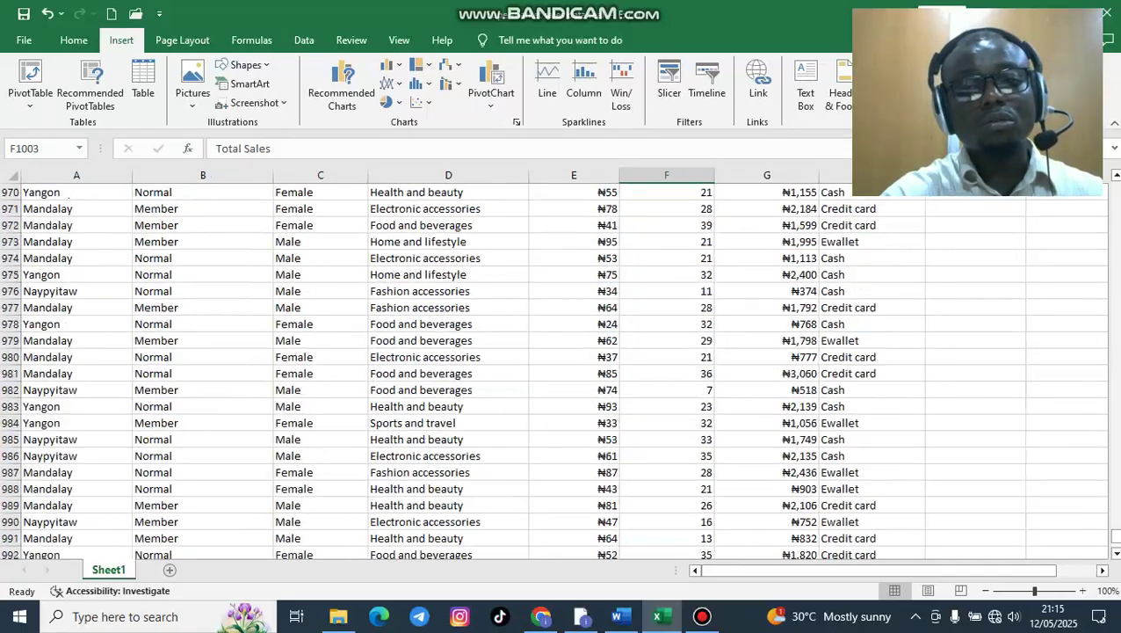
{"action": "scroll", "coordinate": [559, 369], "scroll_direction": "down", "scroll_amount": 9}
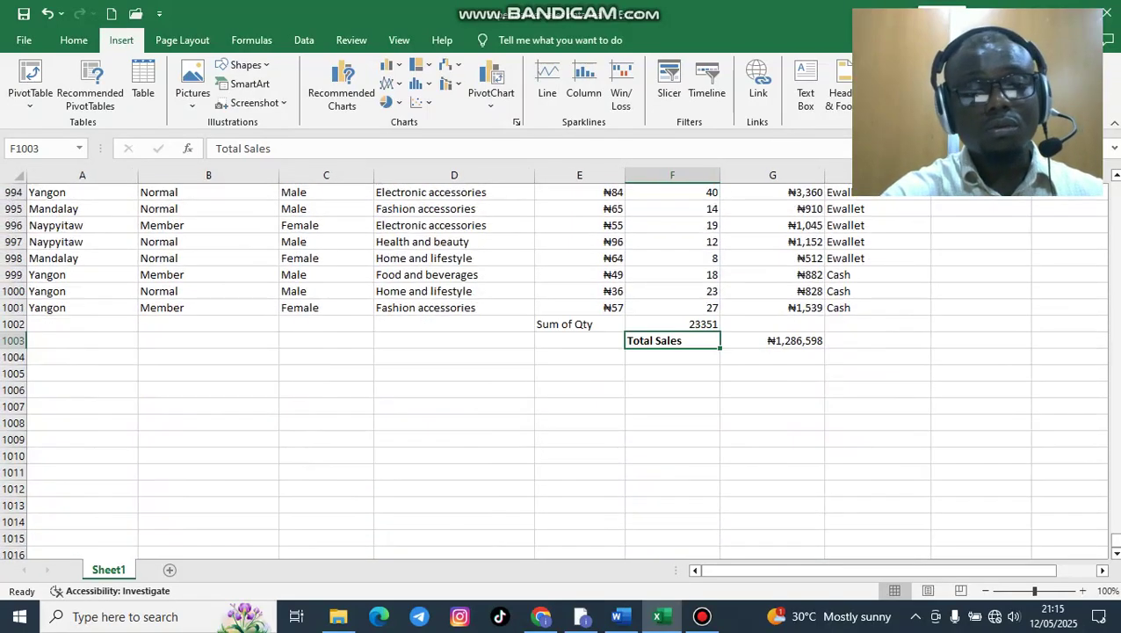
{"action": "double_click", "coordinate": [576, 325]}
{"action": "left_click_drag", "start_coordinate": [593, 324], "coordinate": [537, 324]}
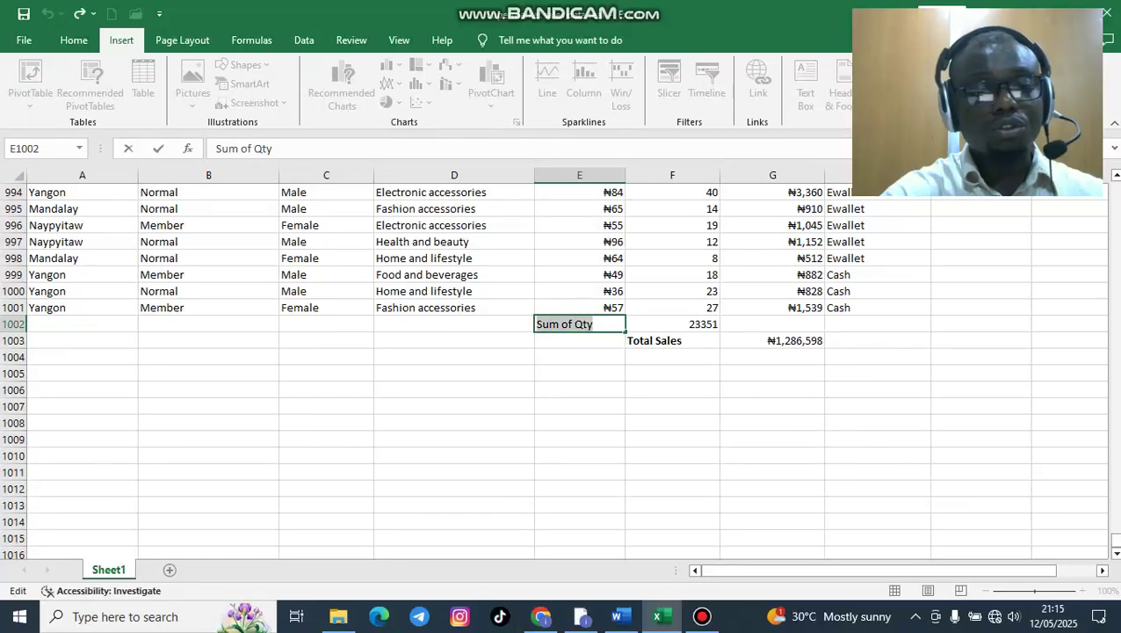
{"action": "key", "text": "ctrl+b"}
- Check question 3 in the Word document, and return to the first rows of the sales data in the Excel workbook
{"action": "scroll", "coordinate": [559, 369], "scroll_direction": "up", "scroll_amount": 4}
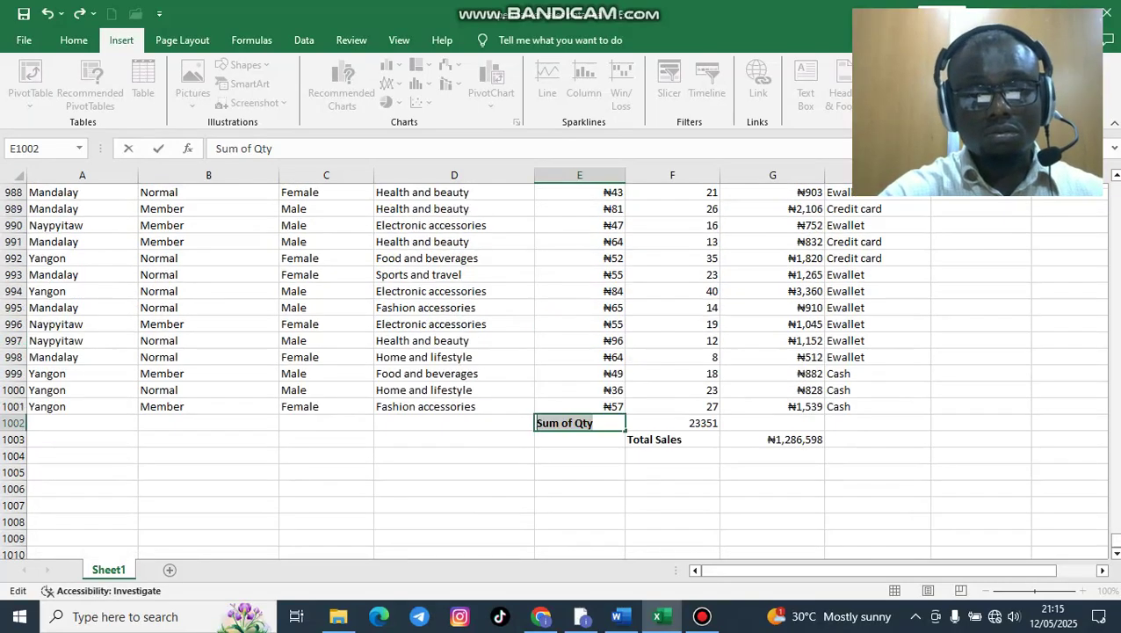
{"action": "left_click", "coordinate": [618, 616]}
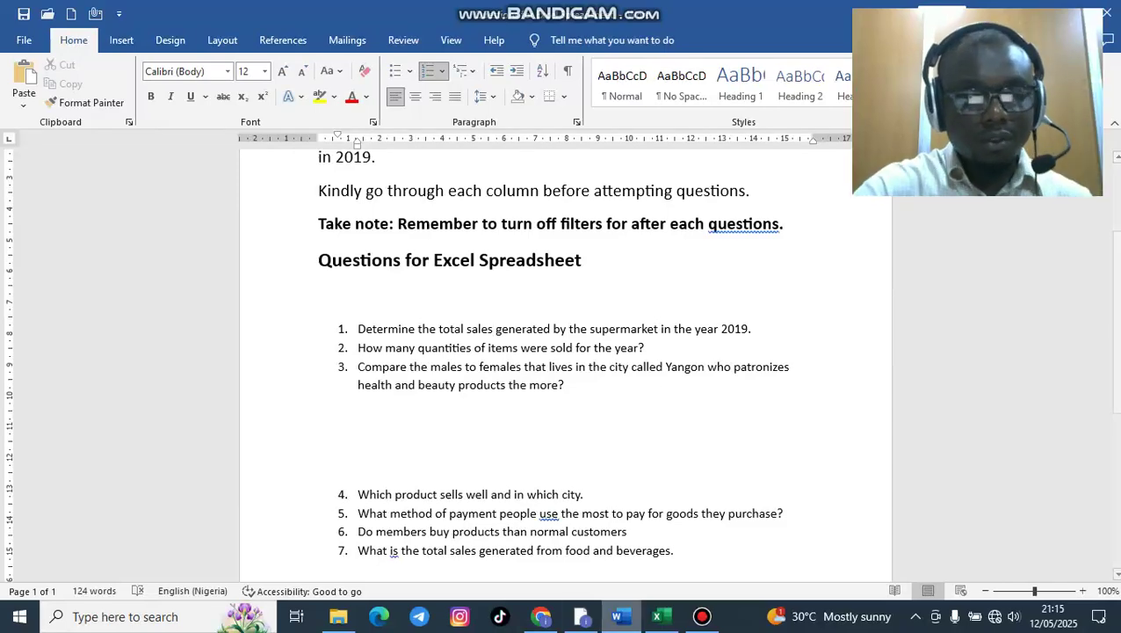
{"action": "left_click", "coordinate": [662, 617]}
{"action": "scroll", "coordinate": [554, 369], "scroll_direction": "up", "scroll_amount": 1}
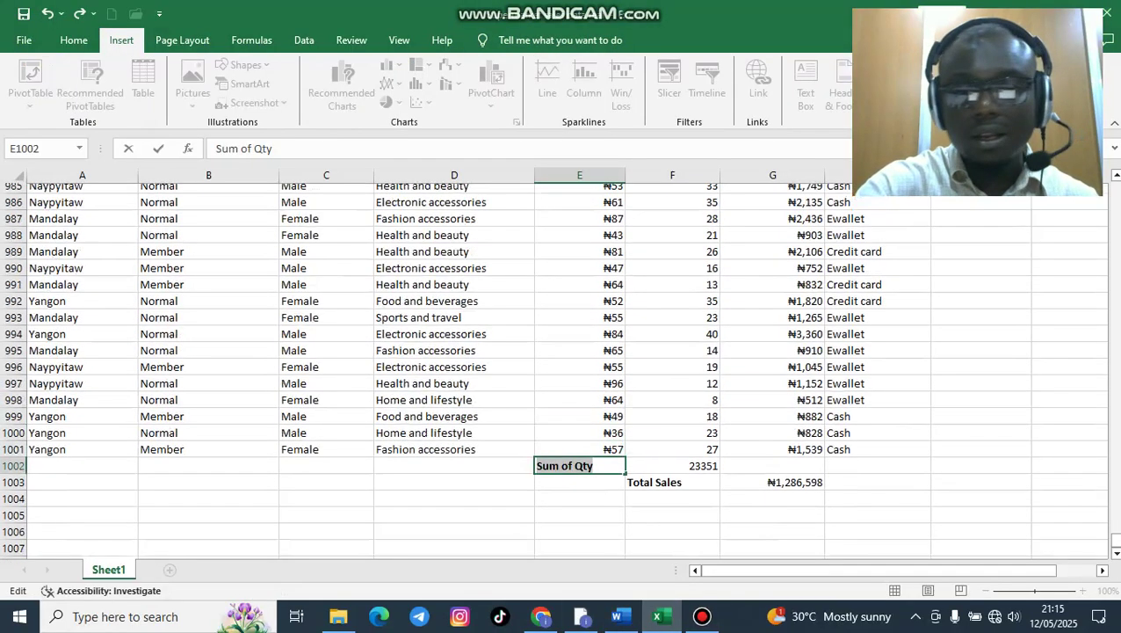
{"action": "left_click_drag", "start_coordinate": [1116, 540], "coordinate": [1116, 187]}
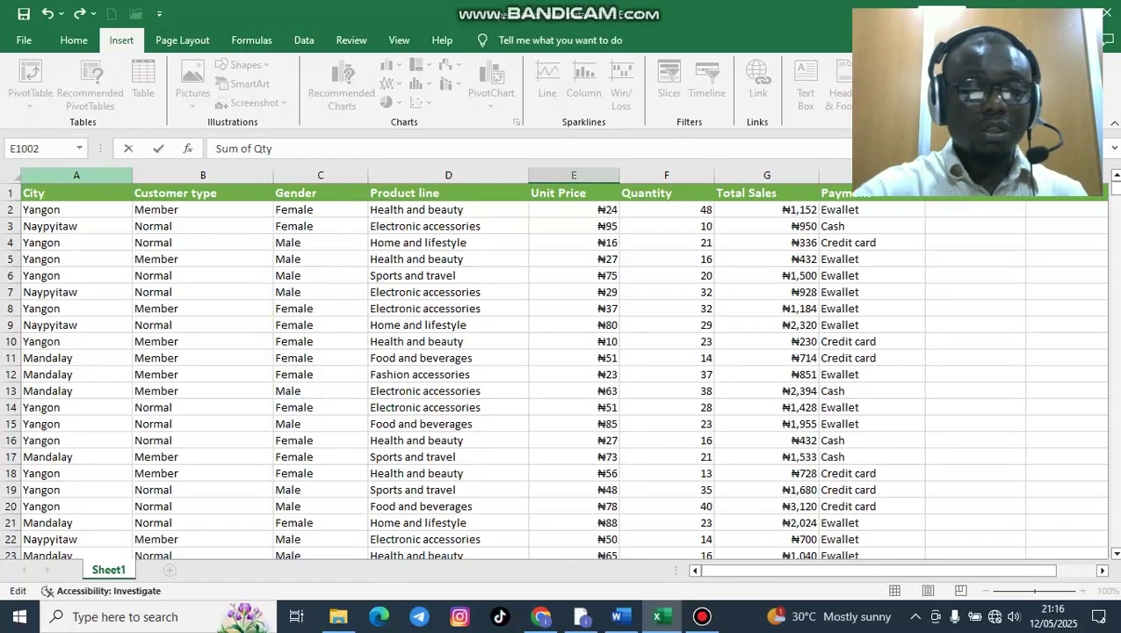
- Switch to the Word document and make "males to females" and "Yangon" bold in question 3
{"action": "key", "text": "alt+Tab"}
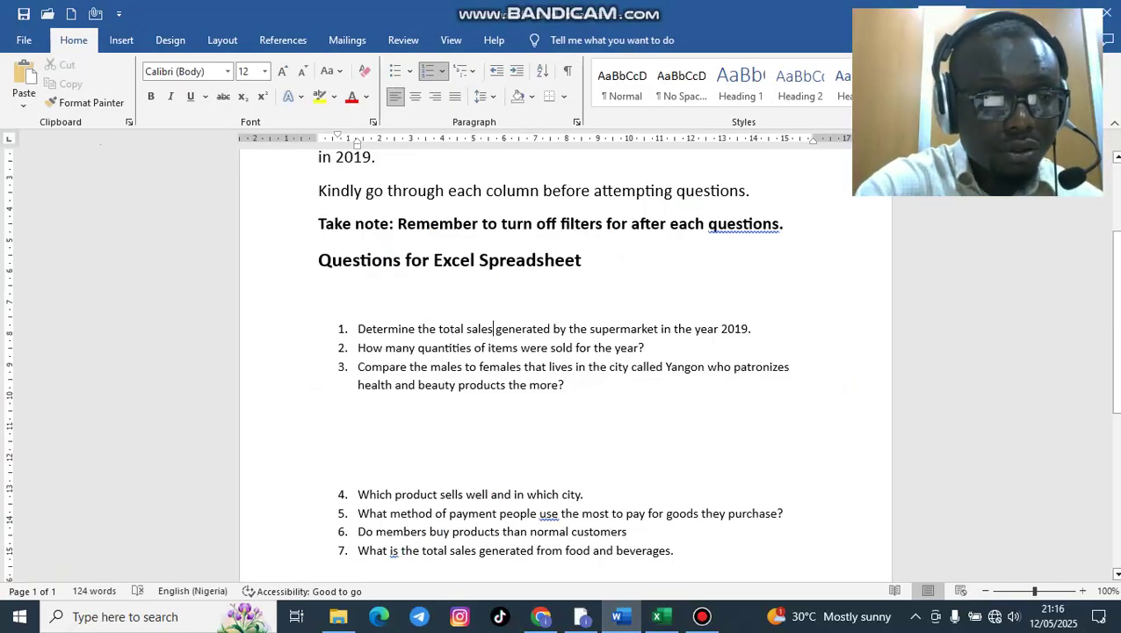
{"action": "left_click_drag", "start_coordinate": [430, 366], "coordinate": [523, 366]}
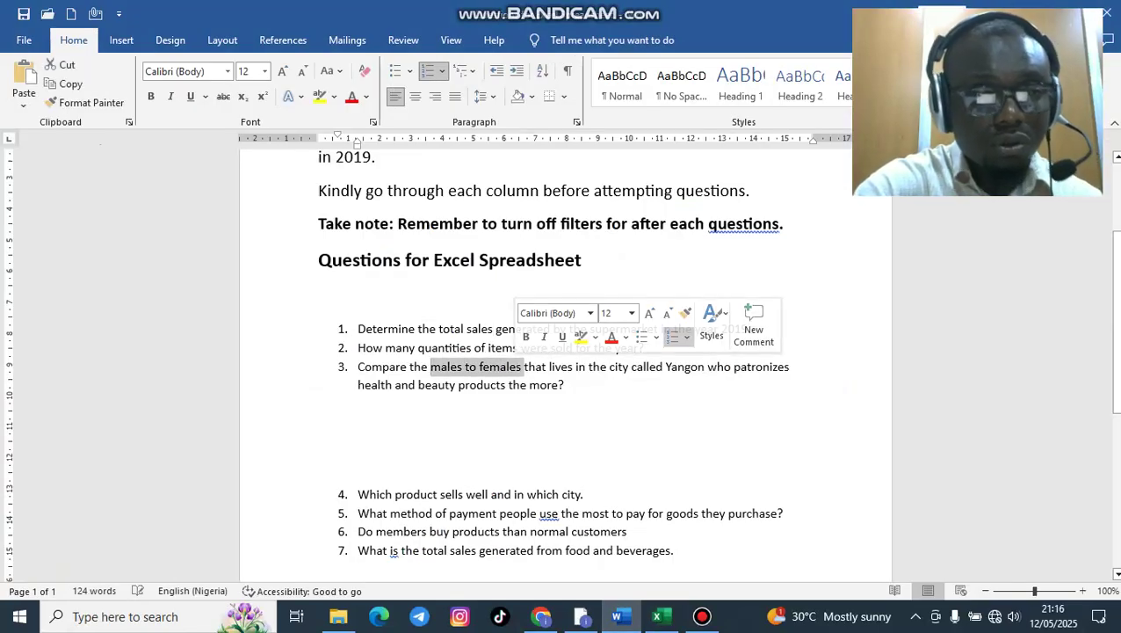
{"action": "key", "text": "ctrl+b"}
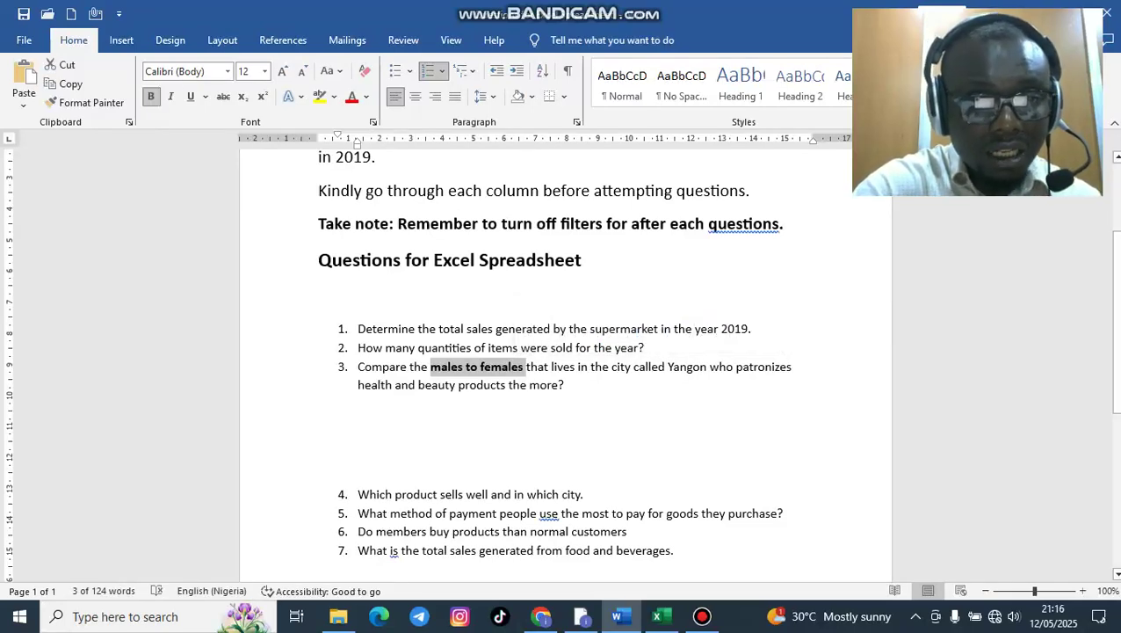
{"action": "left_click_drag", "start_coordinate": [667, 367], "coordinate": [709, 367]}
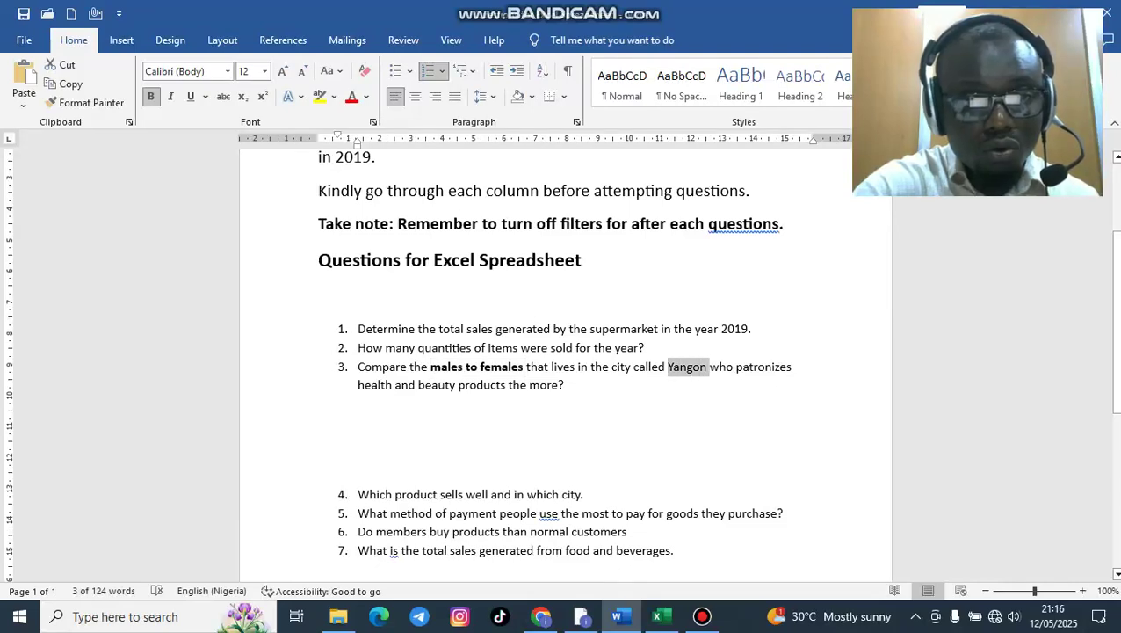
{"action": "key", "text": "ctrl+b"}
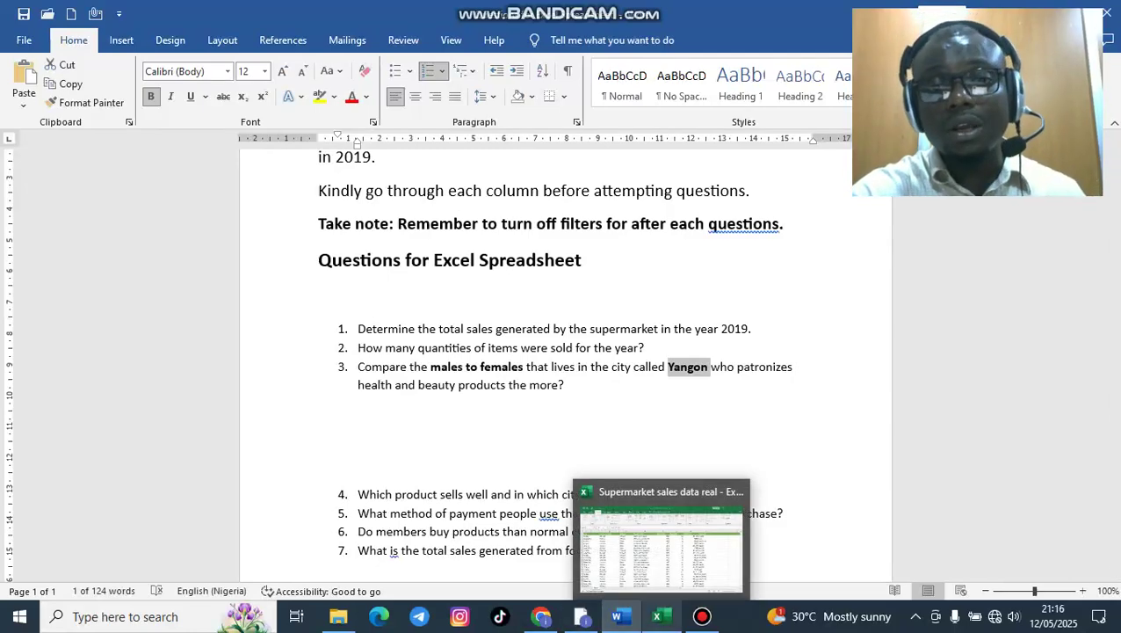
- Look over the sales data in Excel, and make "health and beauty products" bold in question 3 of the Word document
{"action": "left_click", "coordinate": [663, 536]}
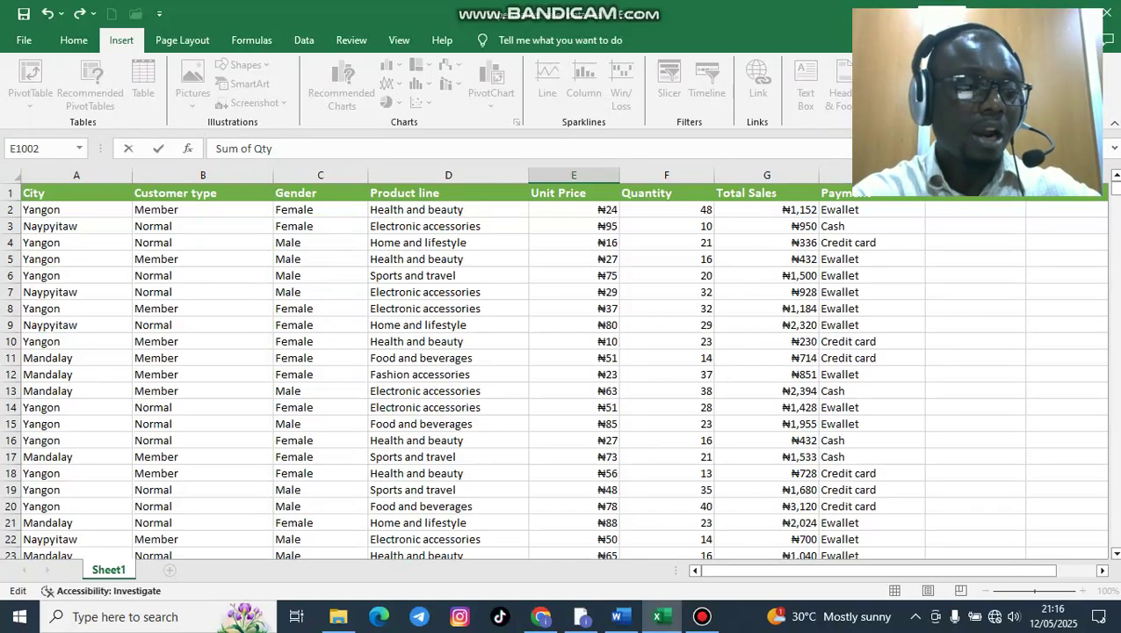
{"action": "scroll", "coordinate": [554, 370], "scroll_direction": "down", "scroll_amount": 8}
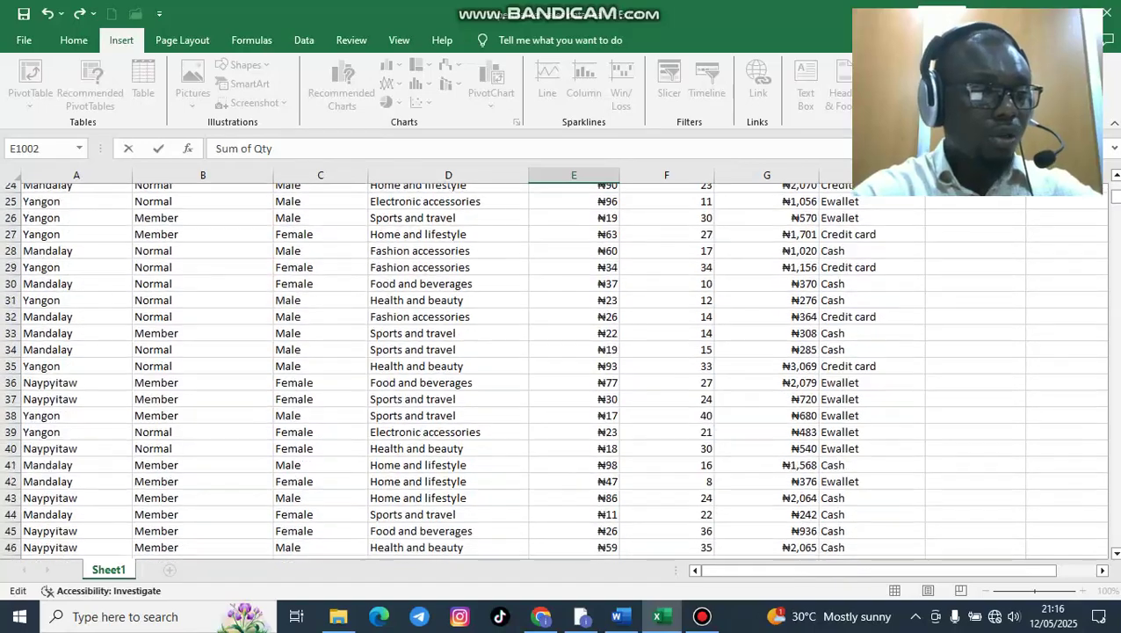
{"action": "scroll", "coordinate": [553, 369], "scroll_direction": "up", "scroll_amount": 8}
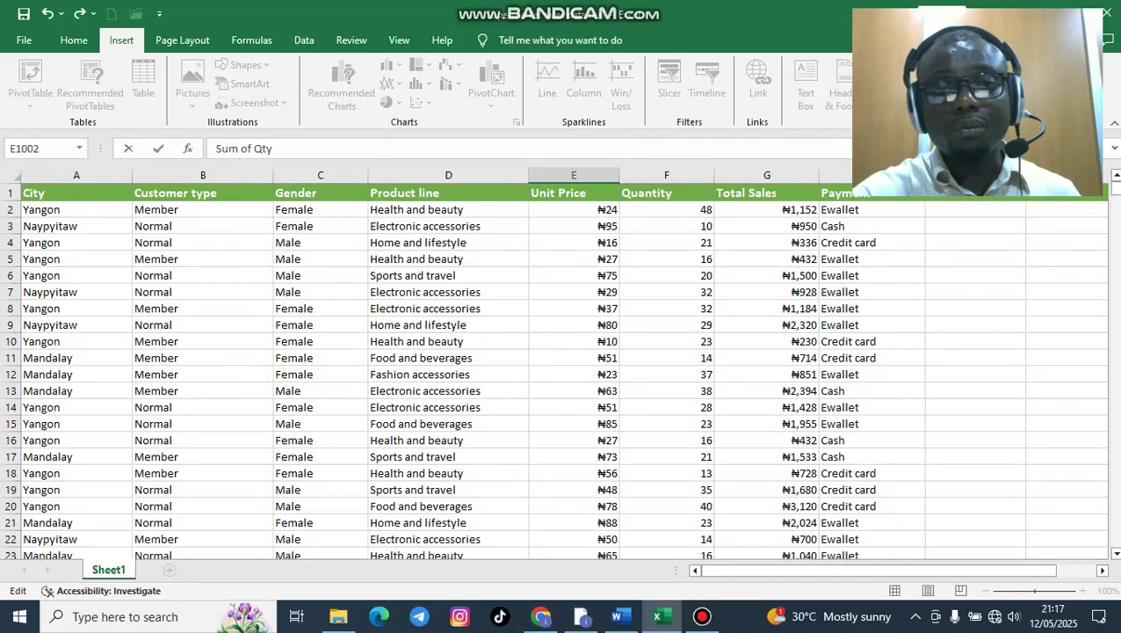
{"action": "left_click", "coordinate": [616, 616]}
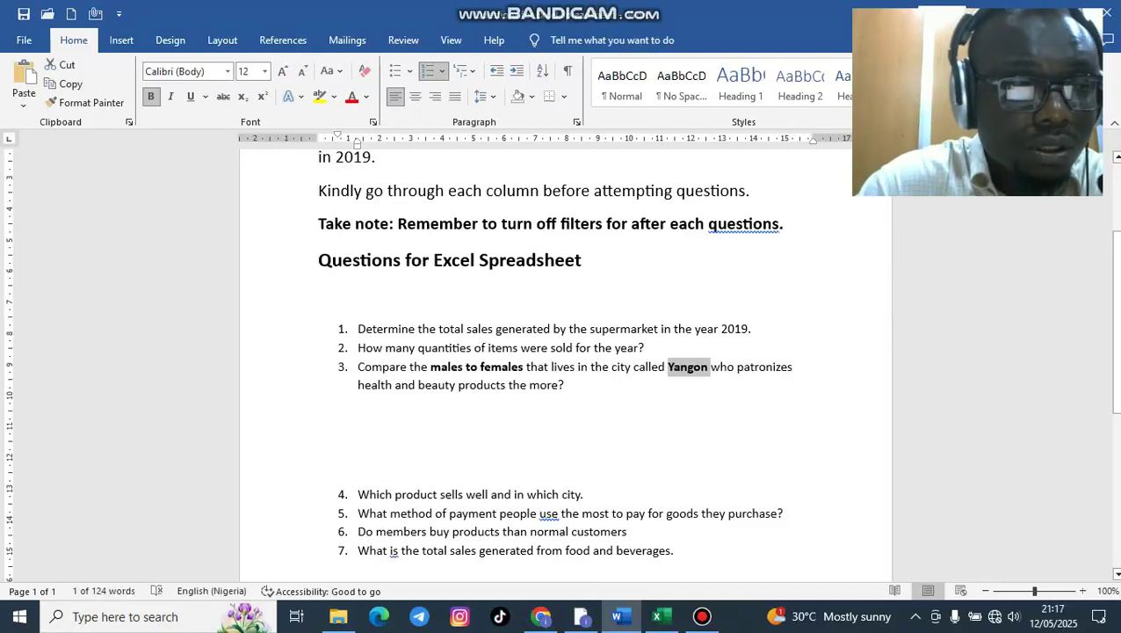
{"action": "left_click_drag", "start_coordinate": [357, 387], "coordinate": [505, 387]}
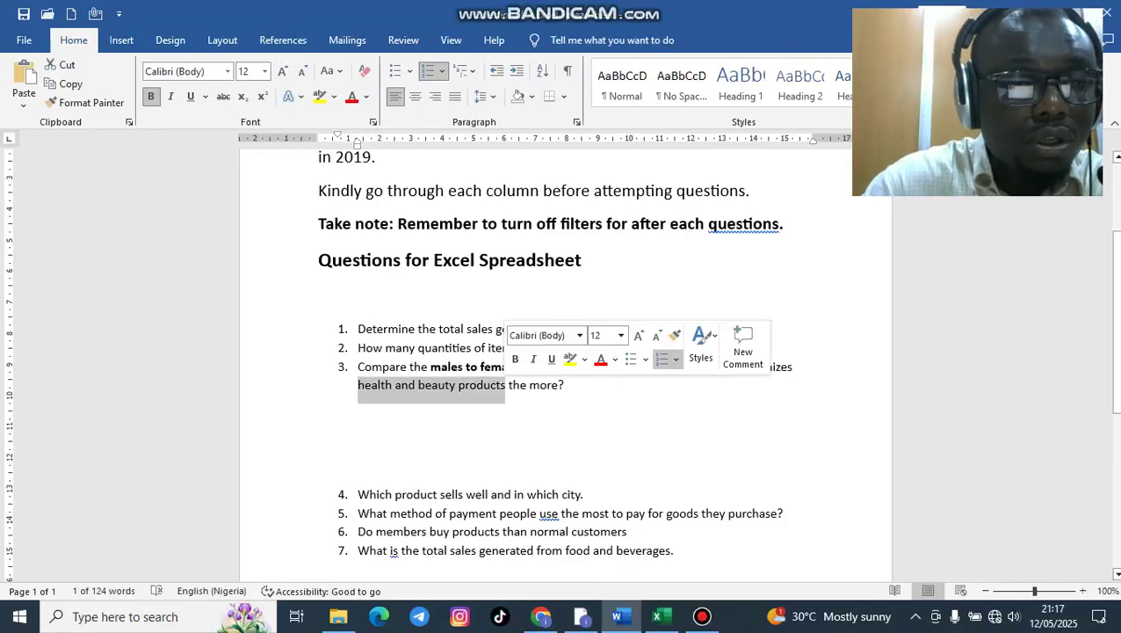
{"action": "left_click", "coordinate": [150, 97]}
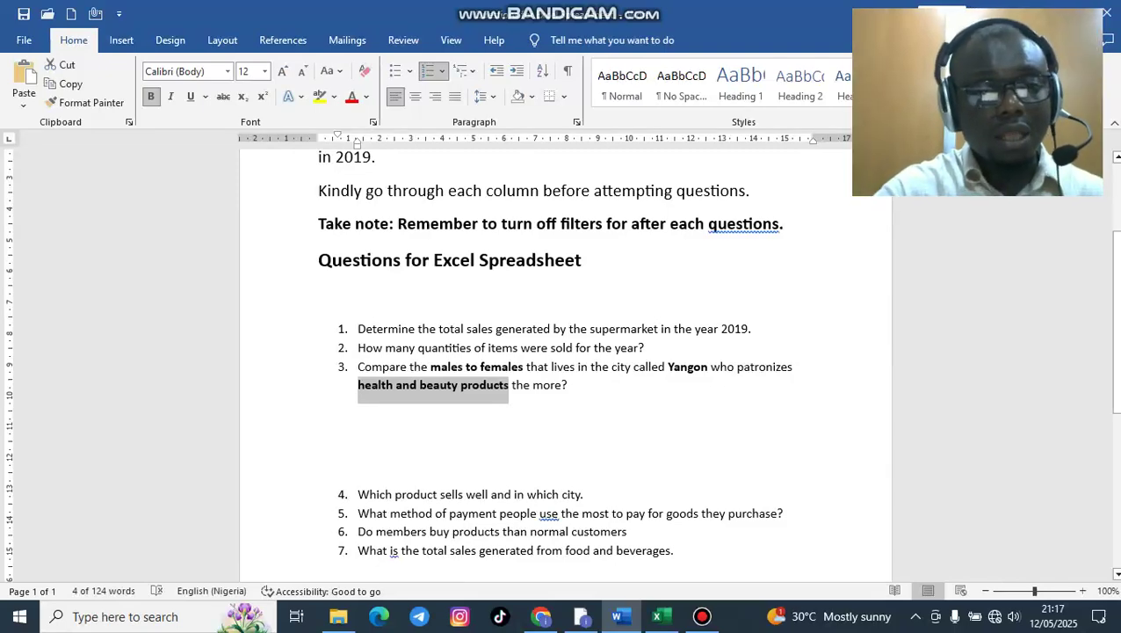
- Switch to the Excel workbook, select header row 1 and turn on filters for its columns
{"action": "left_click", "coordinate": [662, 617]}
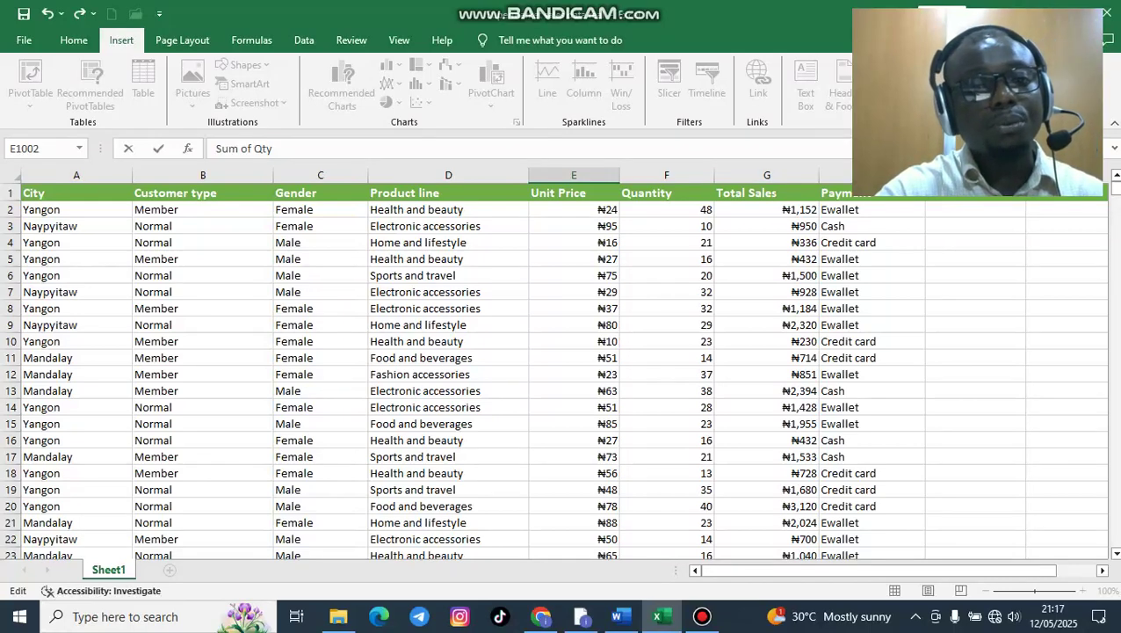
{"action": "left_click_drag", "start_coordinate": [1066, 20], "coordinate": [1090, 197]}
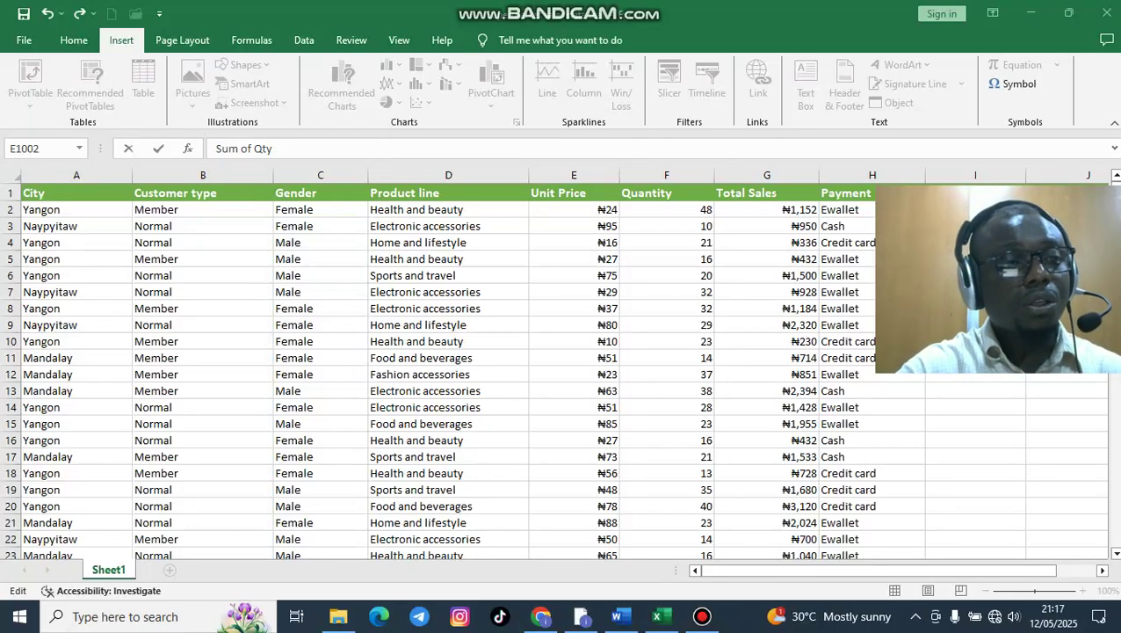
{"action": "left_click", "coordinate": [74, 41]}
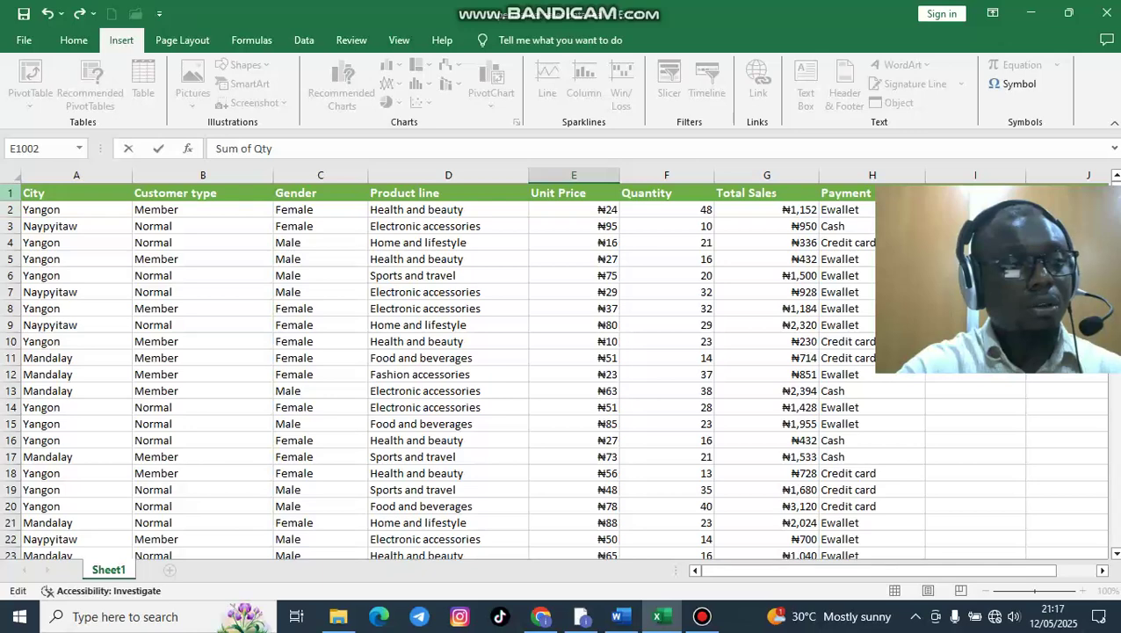
{"action": "left_click", "coordinate": [10, 192]}
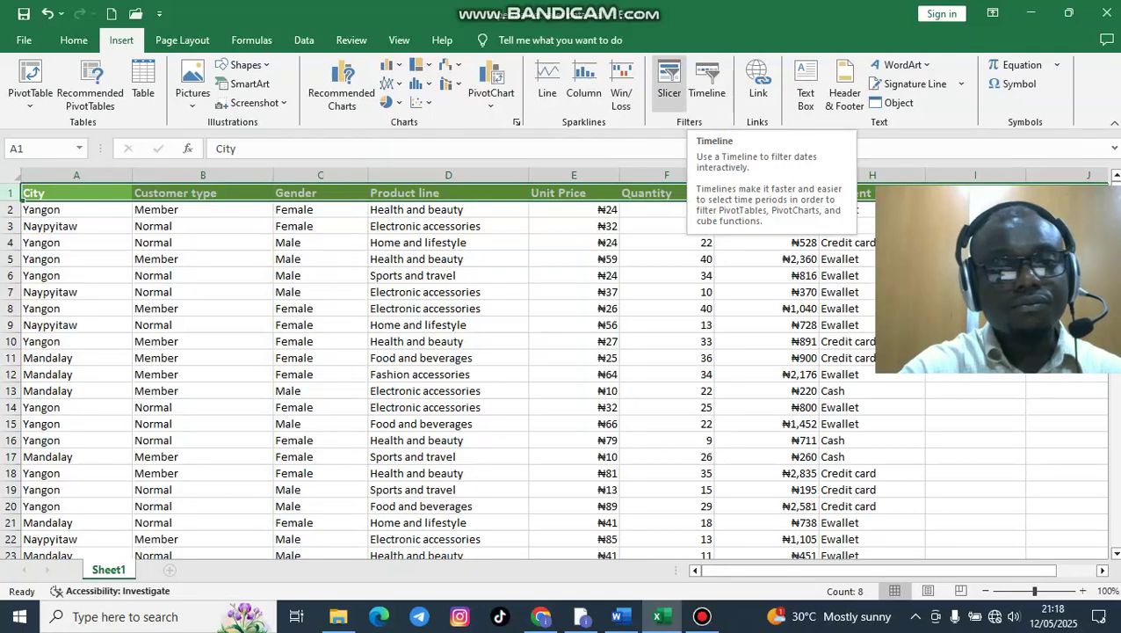
{"action": "left_click", "coordinate": [74, 39]}
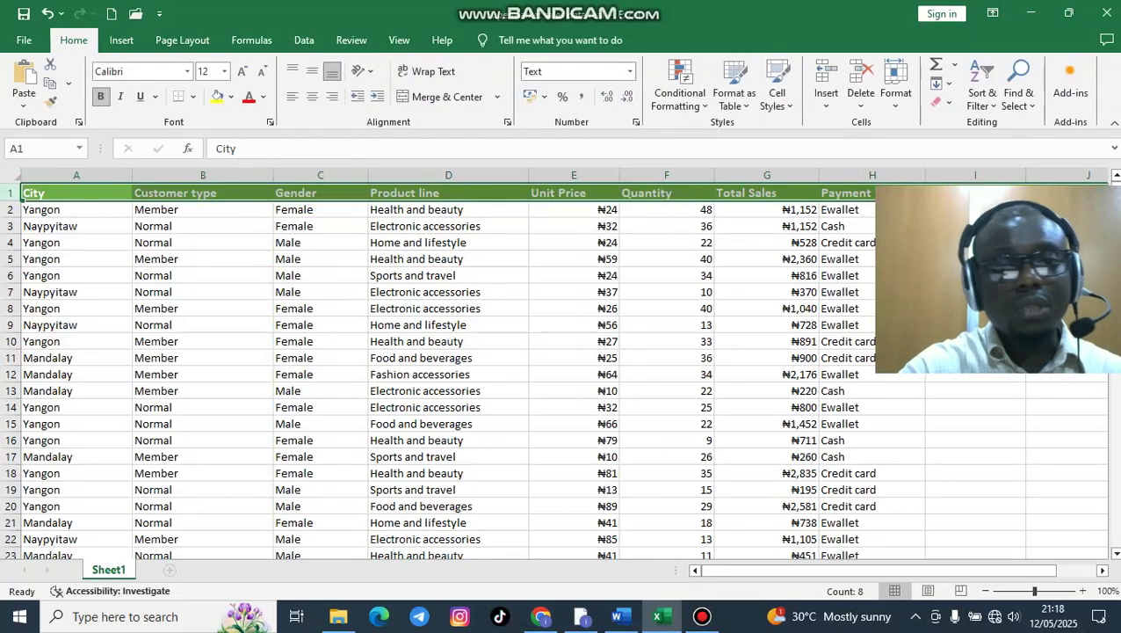
{"action": "left_click", "coordinate": [982, 93]}
{"action": "left_click", "coordinate": [1003, 183]}
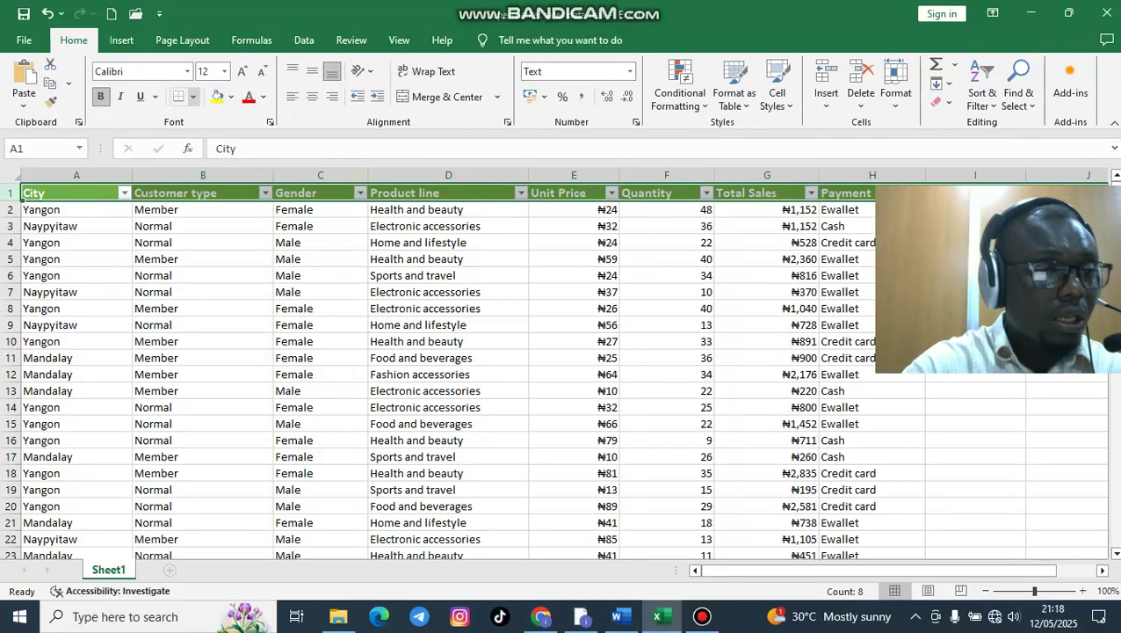
- Filter the City column to show only the Yangon records
{"action": "left_click", "coordinate": [124, 193]}
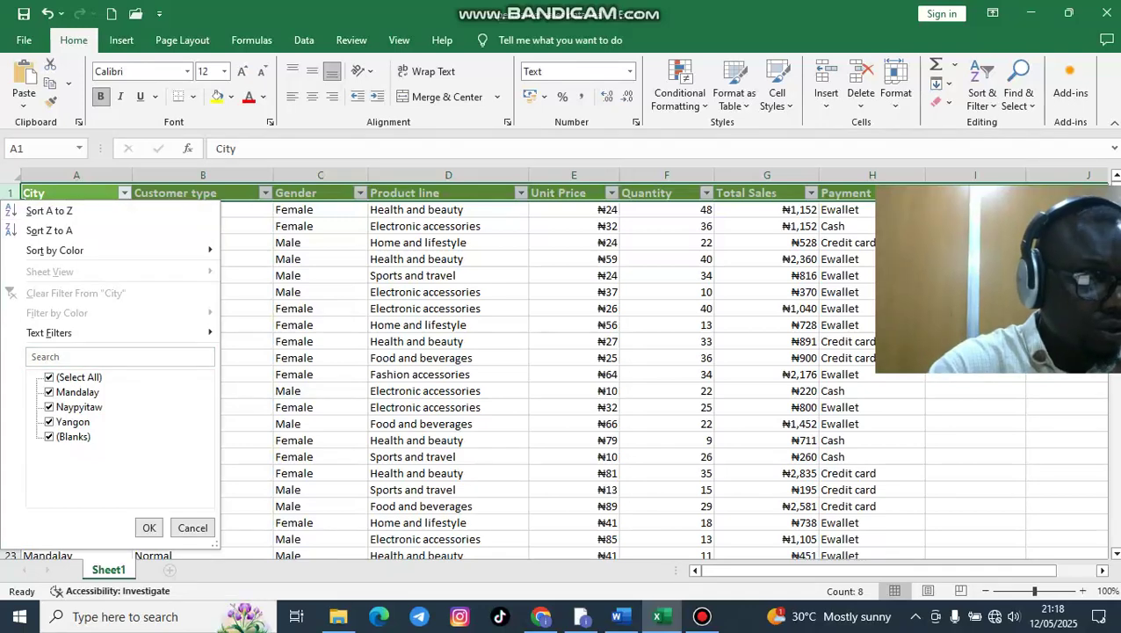
{"action": "left_click", "coordinate": [49, 377]}
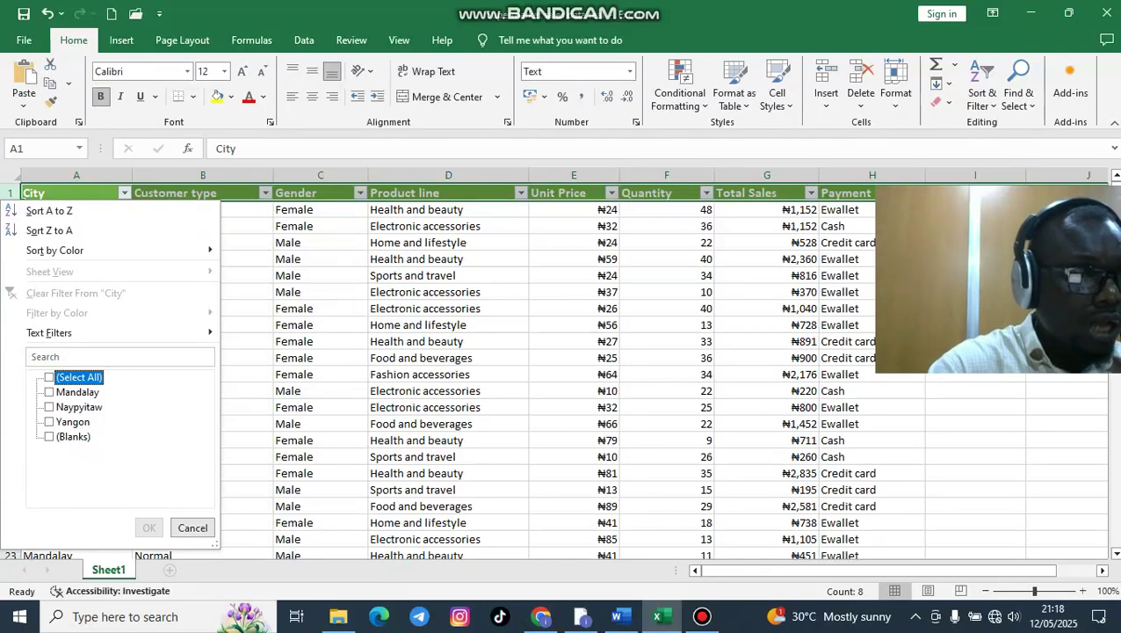
{"action": "left_click", "coordinate": [49, 422]}
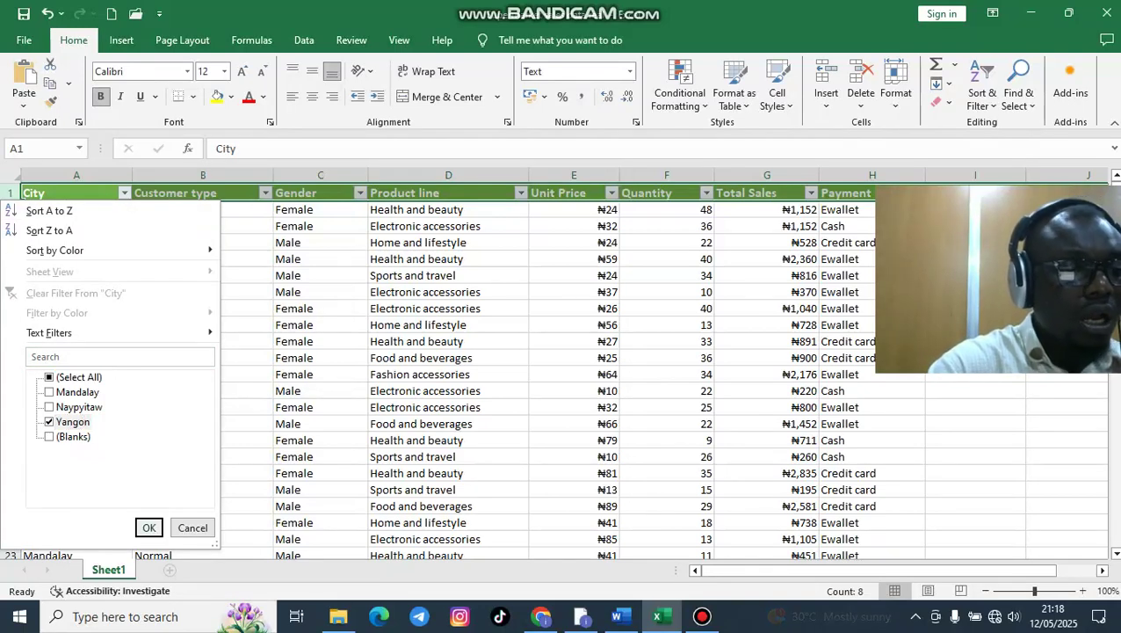
{"action": "left_click", "coordinate": [150, 527]}
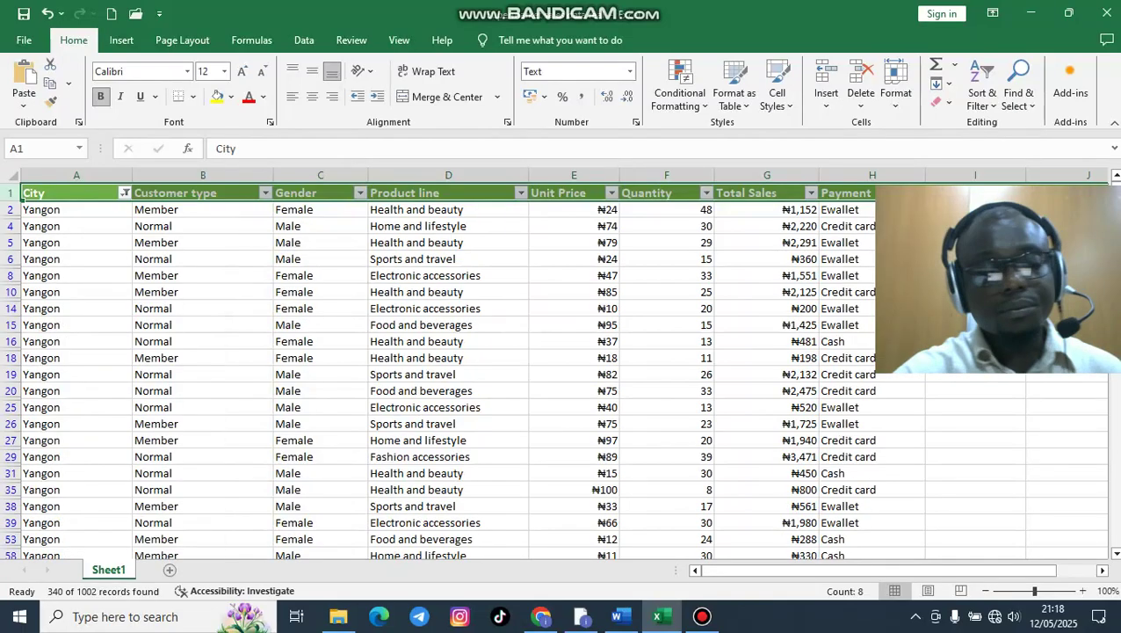
{"action": "scroll", "coordinate": [562, 369], "scroll_direction": "down", "scroll_amount": 11}
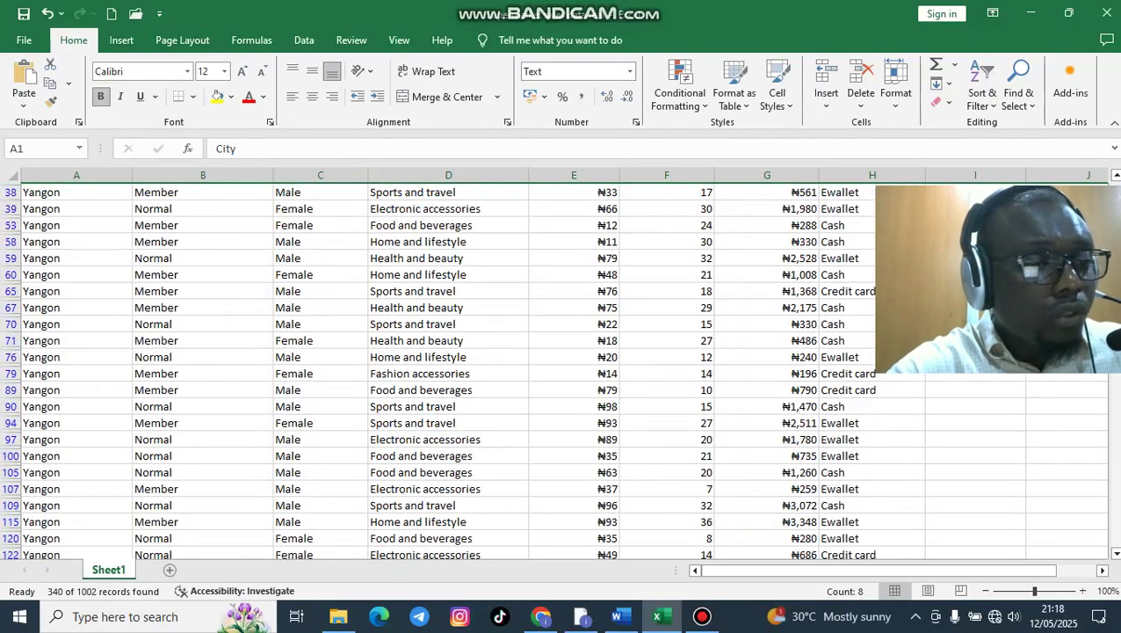
{"action": "scroll", "coordinate": [562, 369], "scroll_direction": "down", "scroll_amount": 4}
{"action": "scroll", "coordinate": [562, 369], "scroll_direction": "up", "scroll_amount": 15}
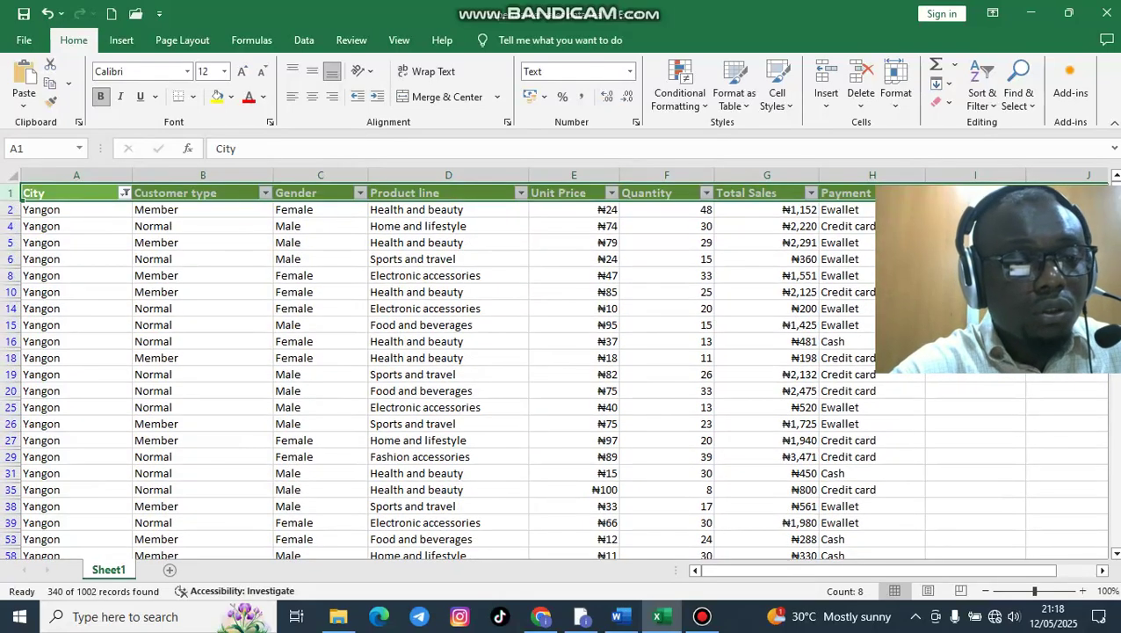
{"action": "left_click", "coordinate": [359, 193]}
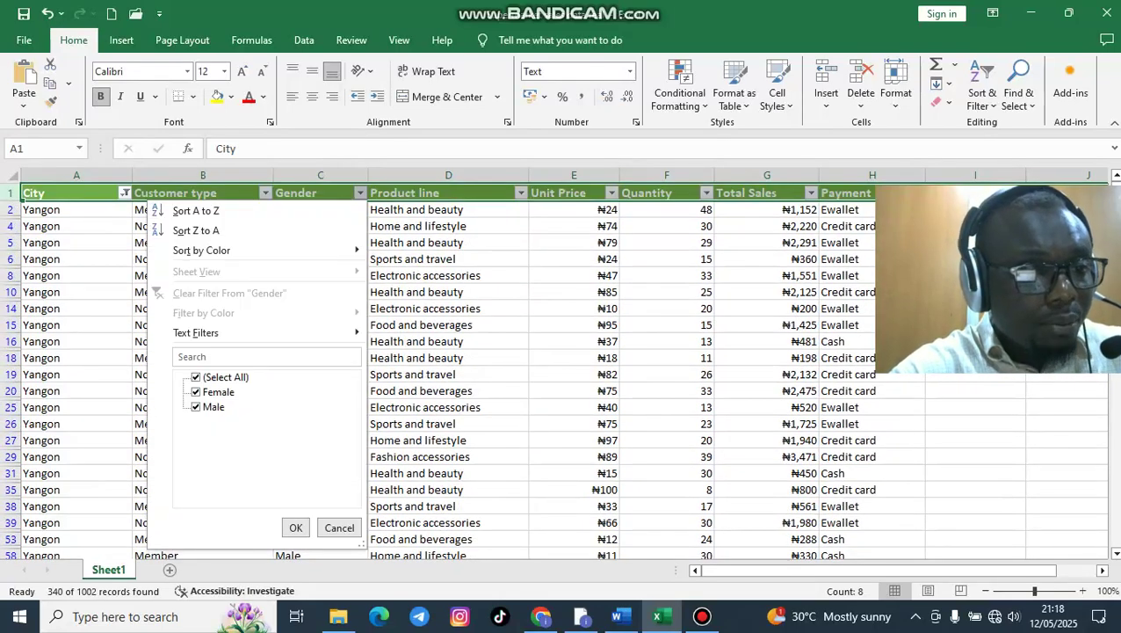
{"action": "left_click", "coordinate": [196, 377]}
{"action": "left_click", "coordinate": [196, 392]}
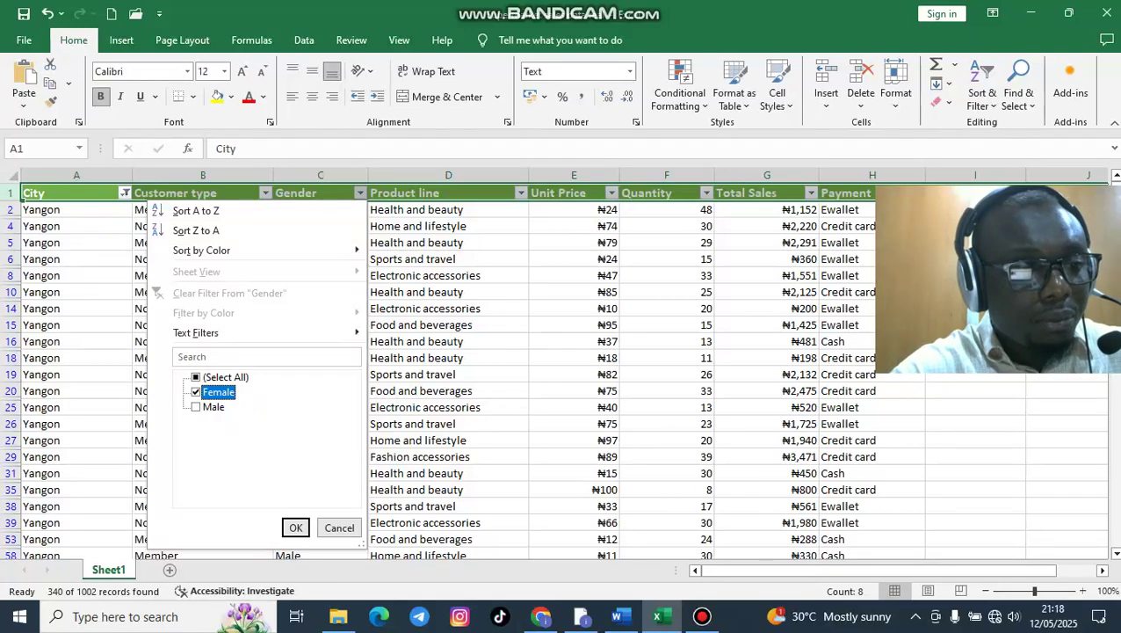
{"action": "left_click", "coordinate": [196, 406]}
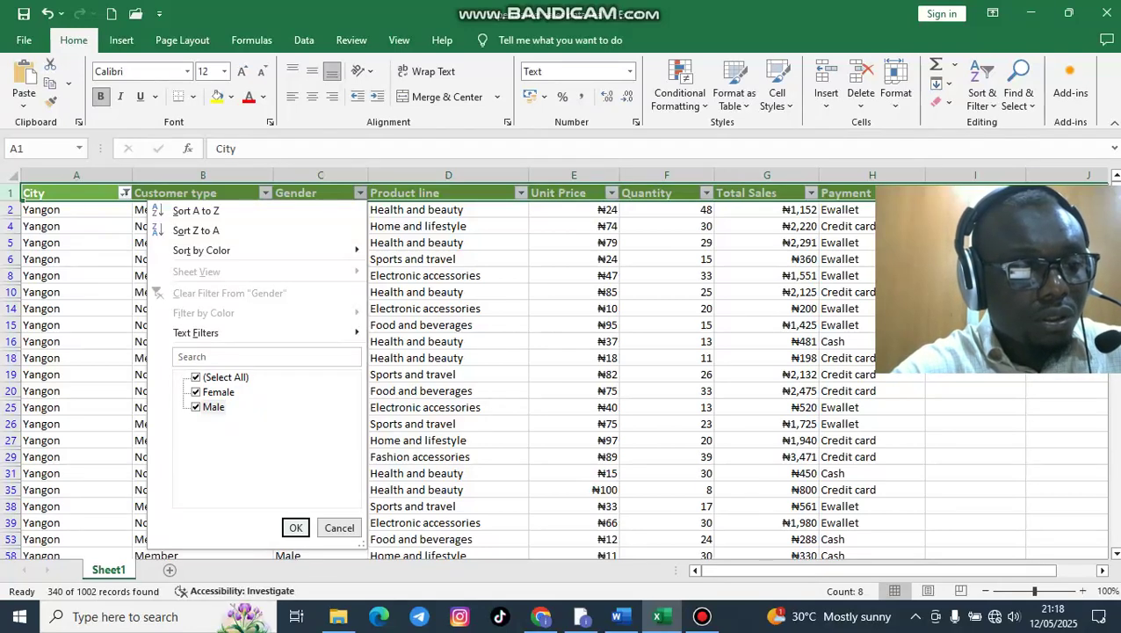
{"action": "key", "text": "Return"}
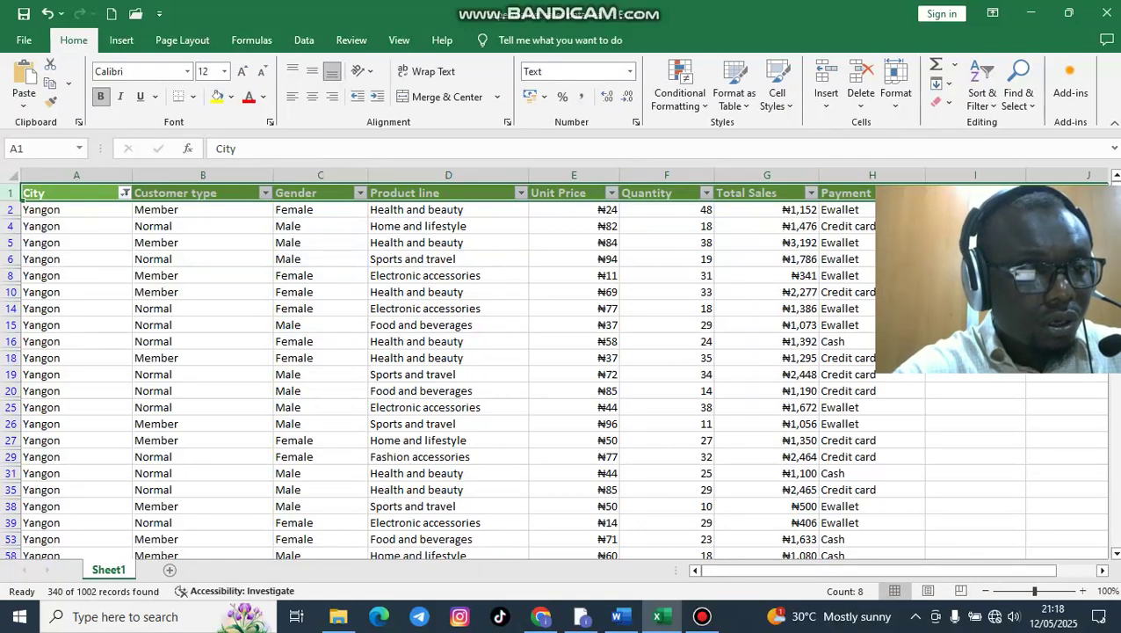
- Filter the Gender column to Male only and look through the remaining Yangon records
{"action": "left_click", "coordinate": [360, 192]}
{"action": "key", "text": "space"}
{"action": "key", "text": "Down"}
{"action": "key", "text": "Down"}
{"action": "key", "text": "space"}
{"action": "key", "text": "Tab"}
{"action": "key", "text": "Return"}
{"action": "scroll", "coordinate": [440, 369], "scroll_direction": "down", "scroll_amount": 10}
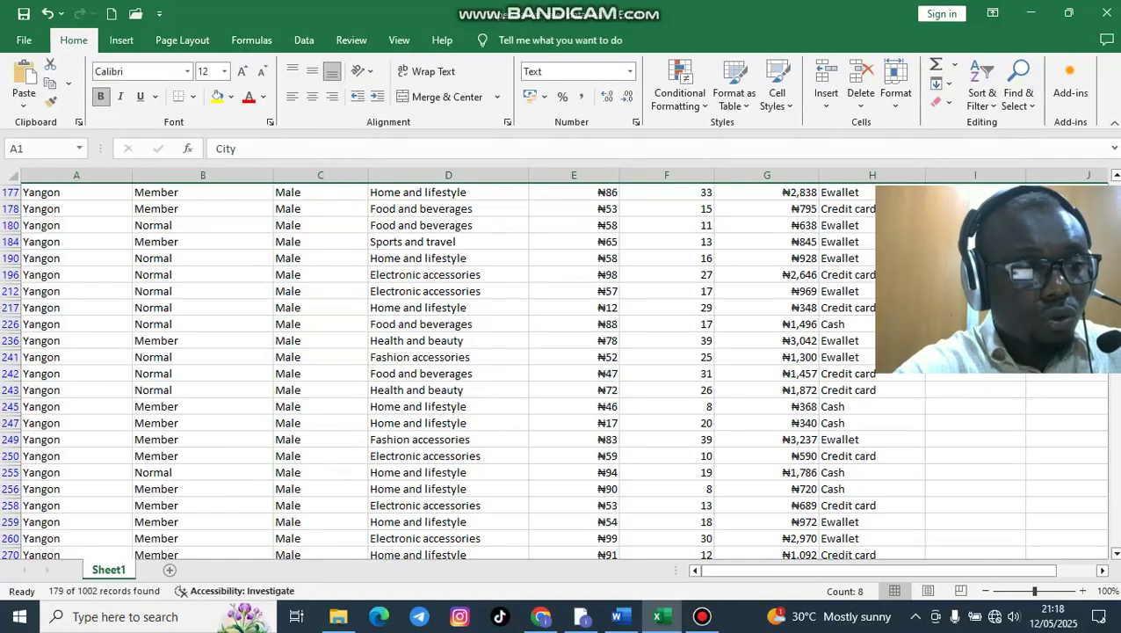
{"action": "scroll", "coordinate": [440, 369], "scroll_direction": "down", "scroll_amount": 13}
{"action": "scroll", "coordinate": [439, 369], "scroll_direction": "down", "scroll_amount": 4}
{"action": "scroll", "coordinate": [439, 369], "scroll_direction": "up", "scroll_amount": 15}
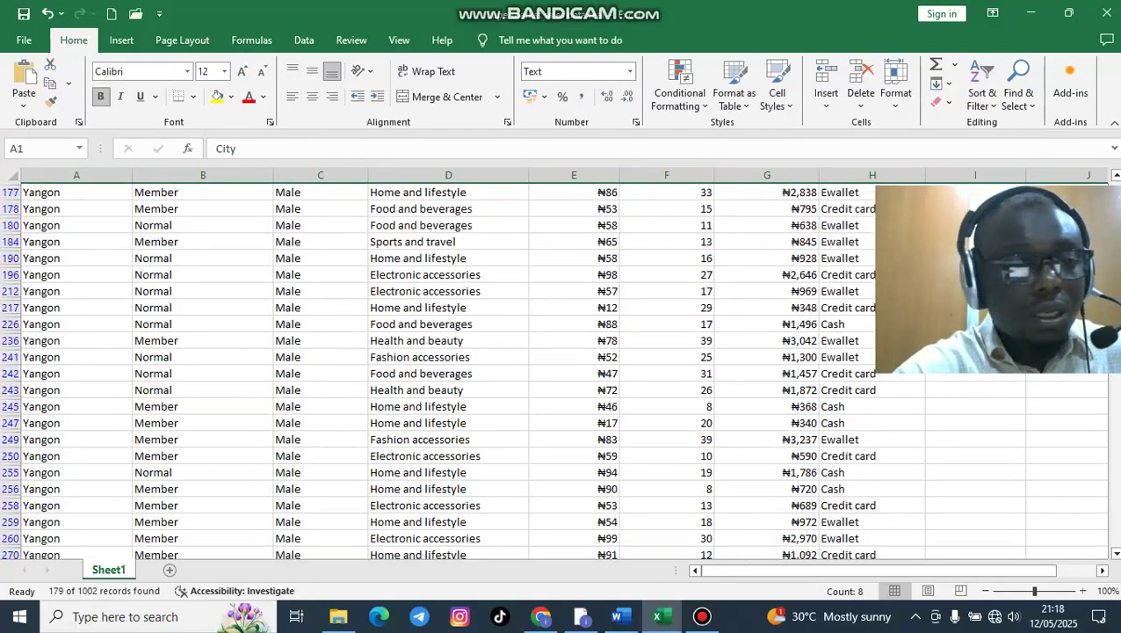
{"action": "scroll", "coordinate": [439, 370], "scroll_direction": "up", "scroll_amount": 15}
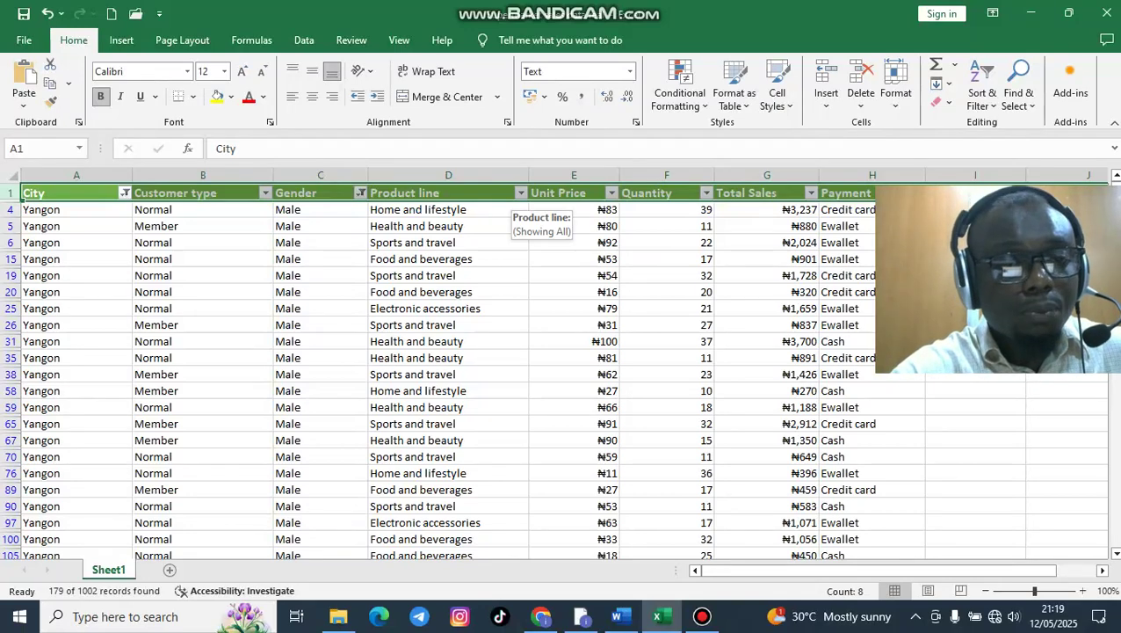
- Filter the Product line column to show only Health and beauty
{"action": "left_click", "coordinate": [521, 193]}
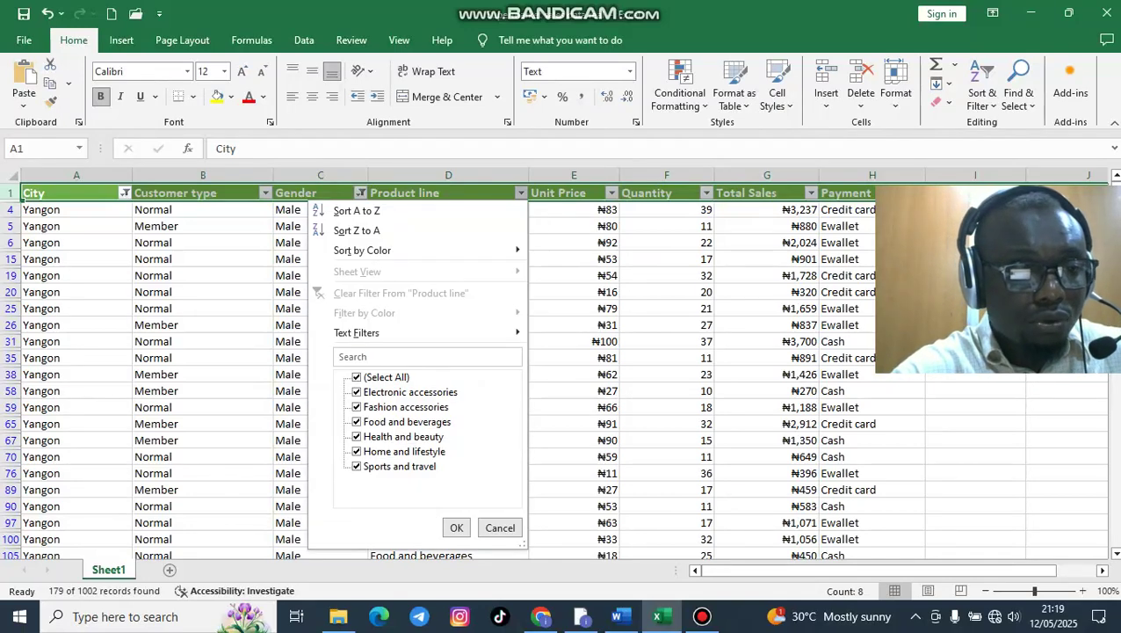
{"action": "left_click", "coordinate": [357, 467]}
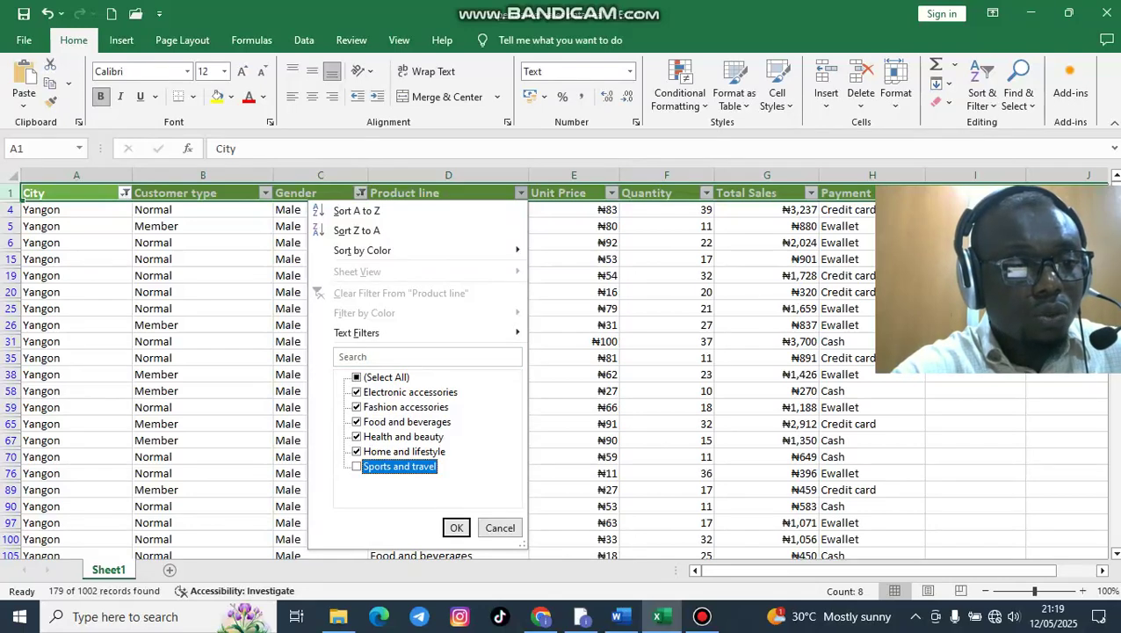
{"action": "left_click", "coordinate": [357, 377]}
{"action": "left_click", "coordinate": [356, 377]}
{"action": "left_click", "coordinate": [357, 436]}
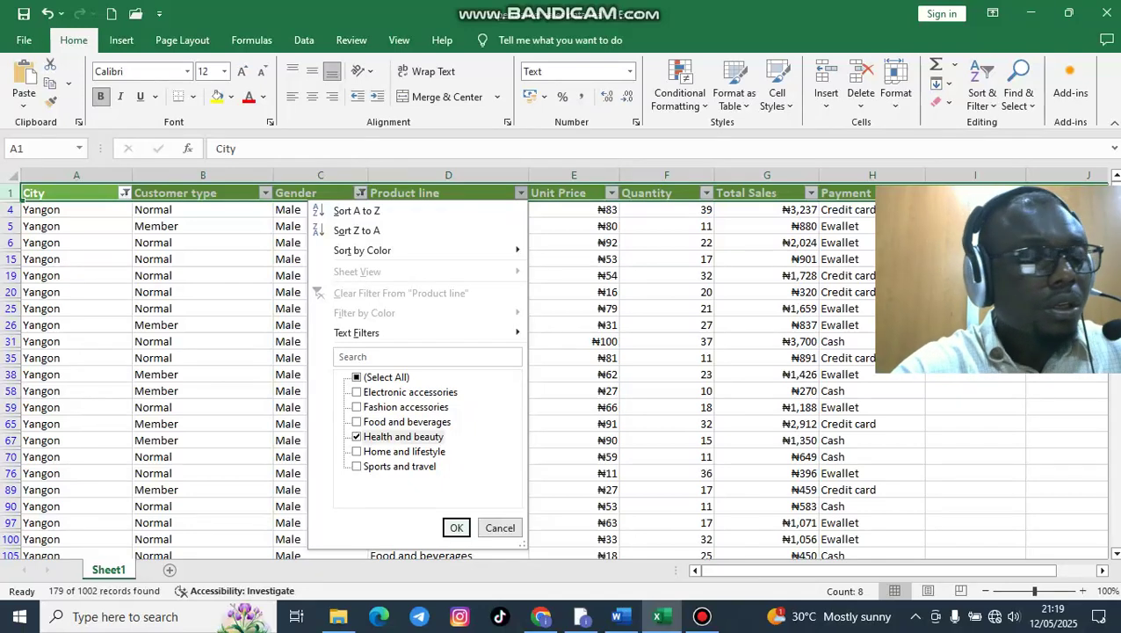
{"action": "left_click", "coordinate": [456, 527]}
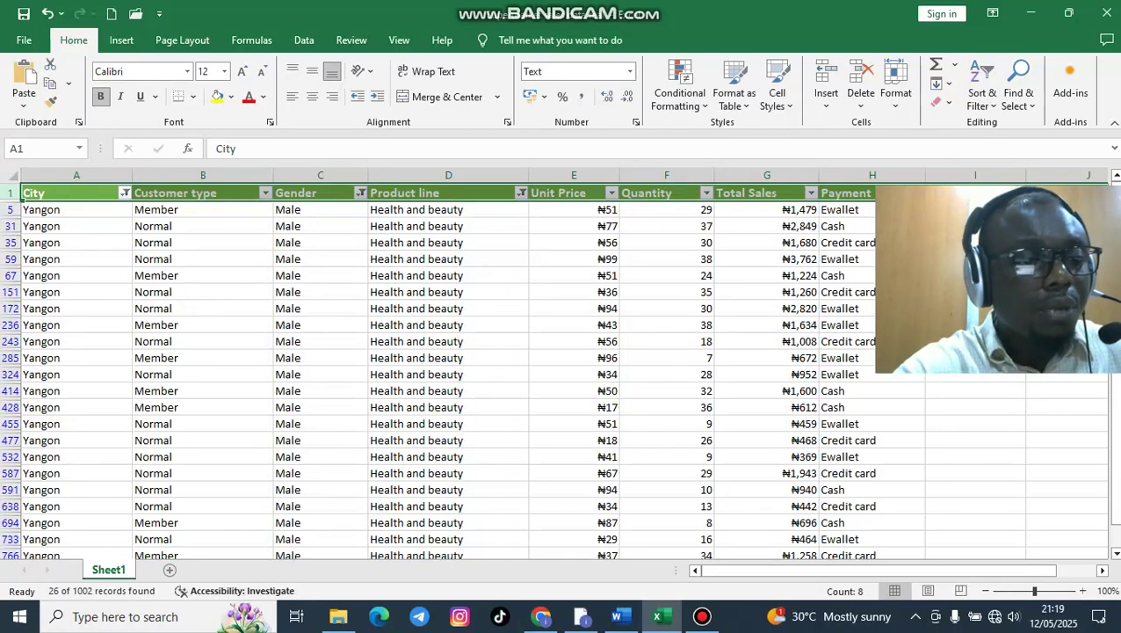
{"action": "scroll", "coordinate": [553, 369], "scroll_direction": "down", "scroll_amount": 3}
{"action": "scroll", "coordinate": [553, 369], "scroll_direction": "up", "scroll_amount": 3}
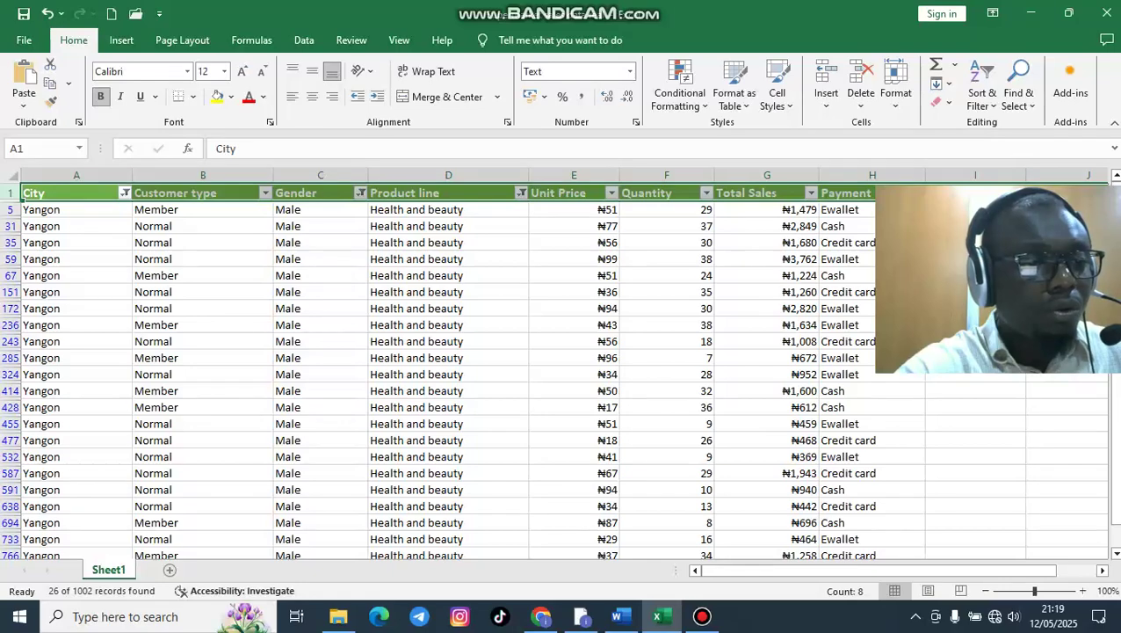
- Enter the label "Total Number Males" in bold in cell B1005, below the filtered records
{"action": "scroll", "coordinate": [554, 370], "scroll_direction": "down", "scroll_amount": 4}
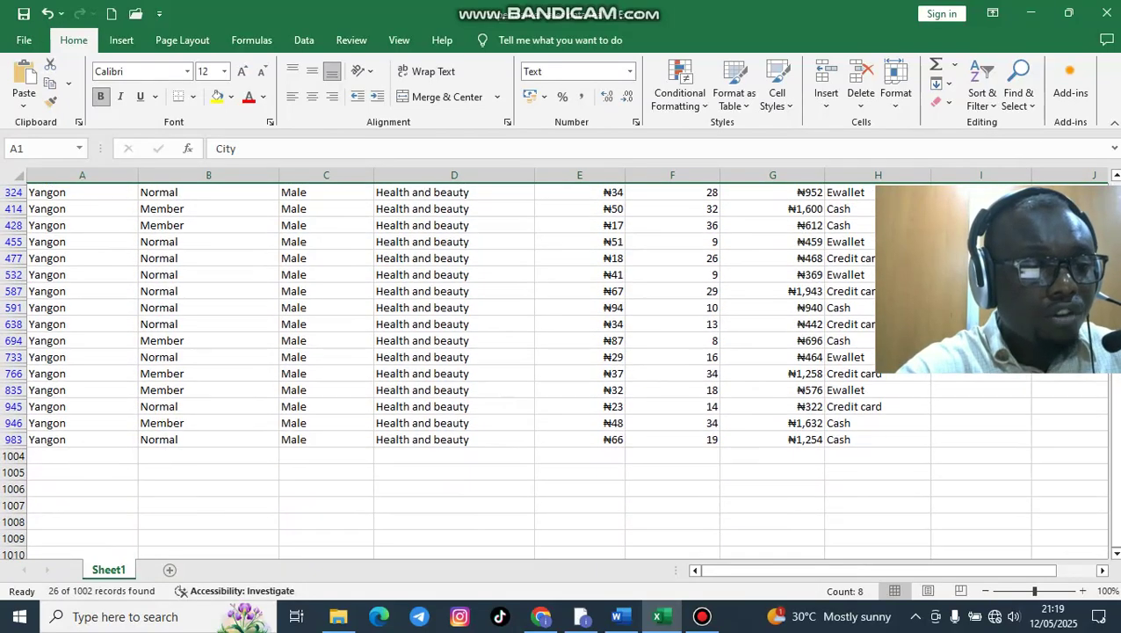
{"action": "double_click", "coordinate": [209, 473]}
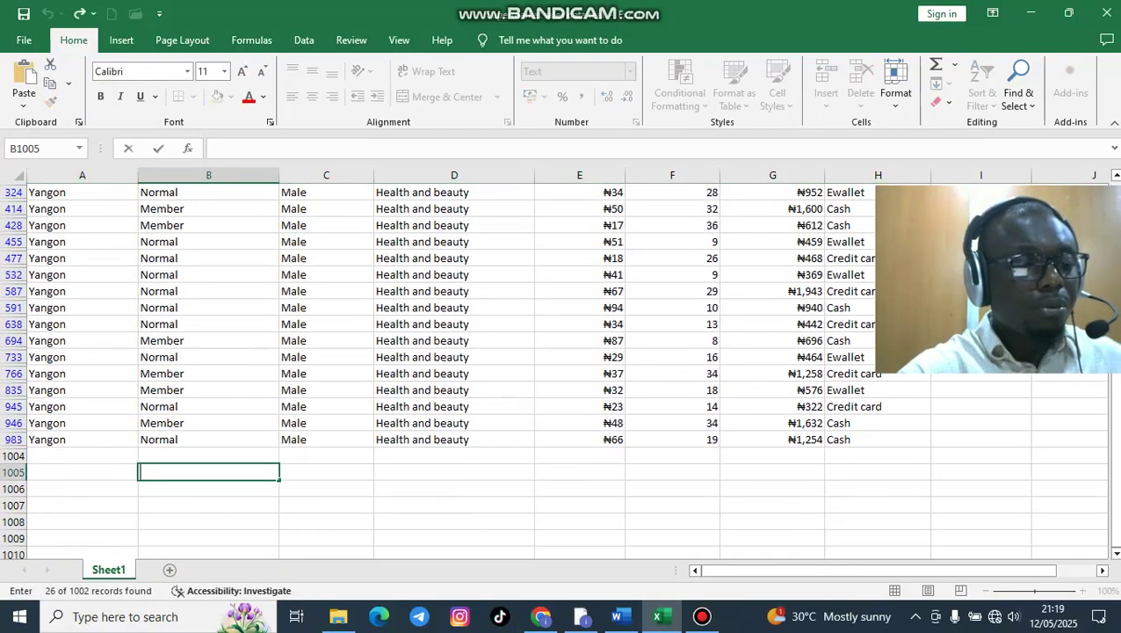
{"action": "type", "text": "de"}
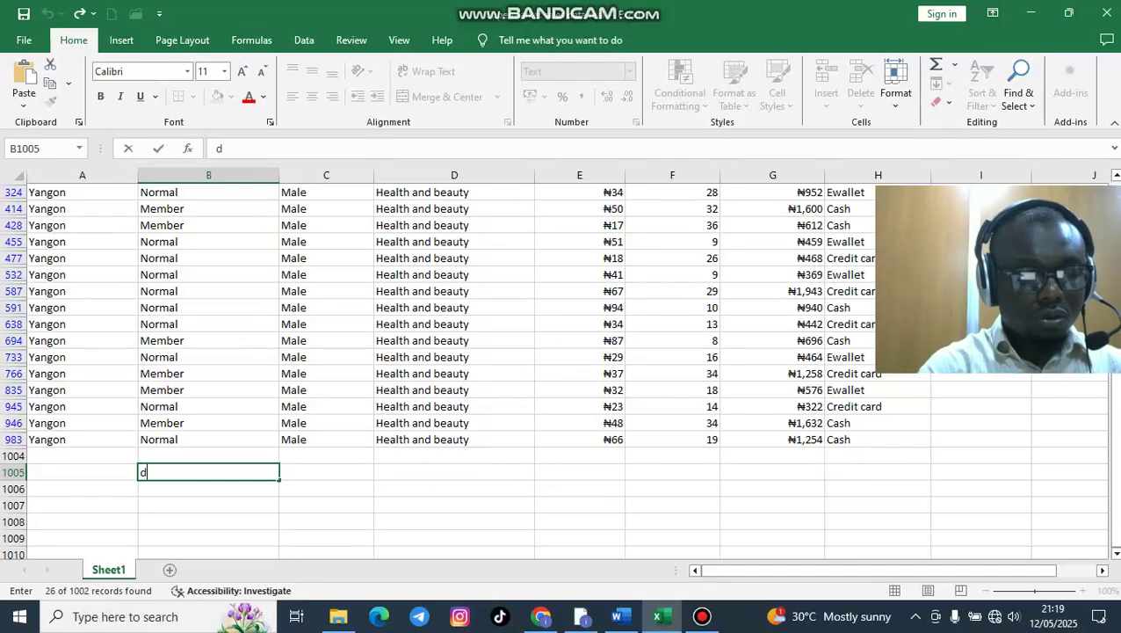
{"action": "key", "text": "BackSpace"}
{"action": "key", "text": "BackSpace"}
{"action": "type", "text": "Total Numb"}
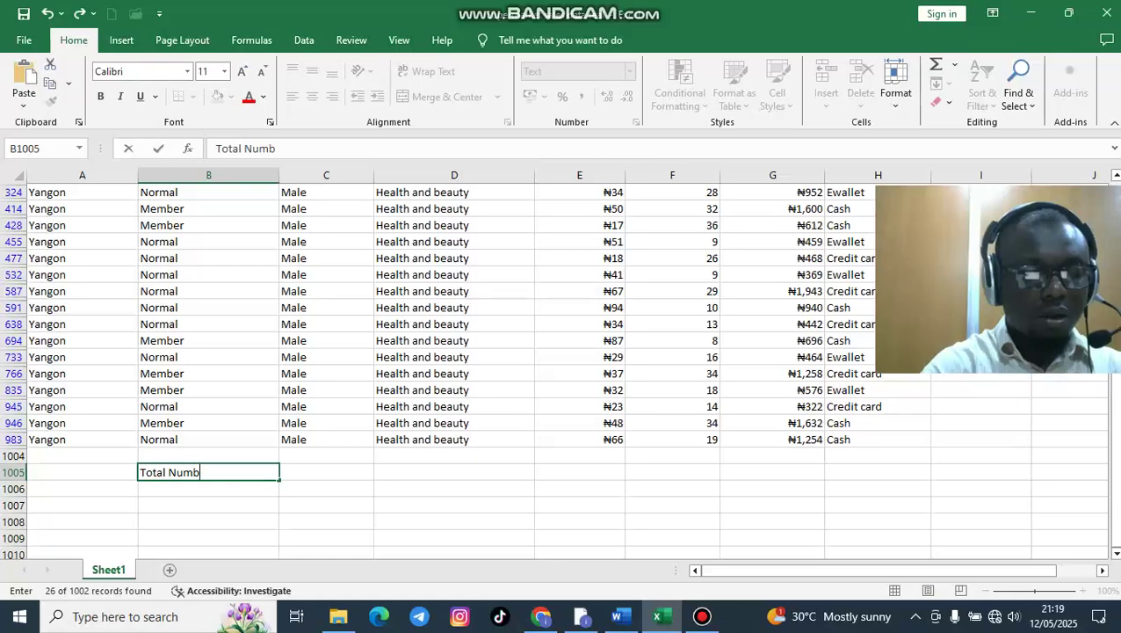
{"action": "type", "text": "er Males"}
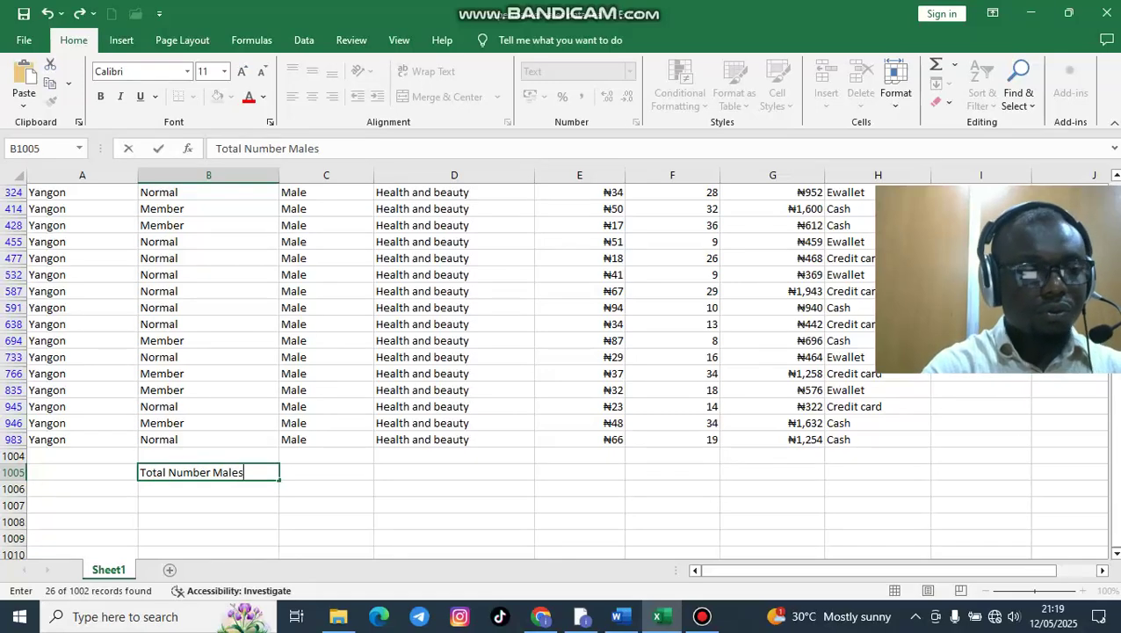
{"action": "left_click_drag", "start_coordinate": [244, 473], "coordinate": [141, 473]}
{"action": "key", "text": "ctrl+b"}
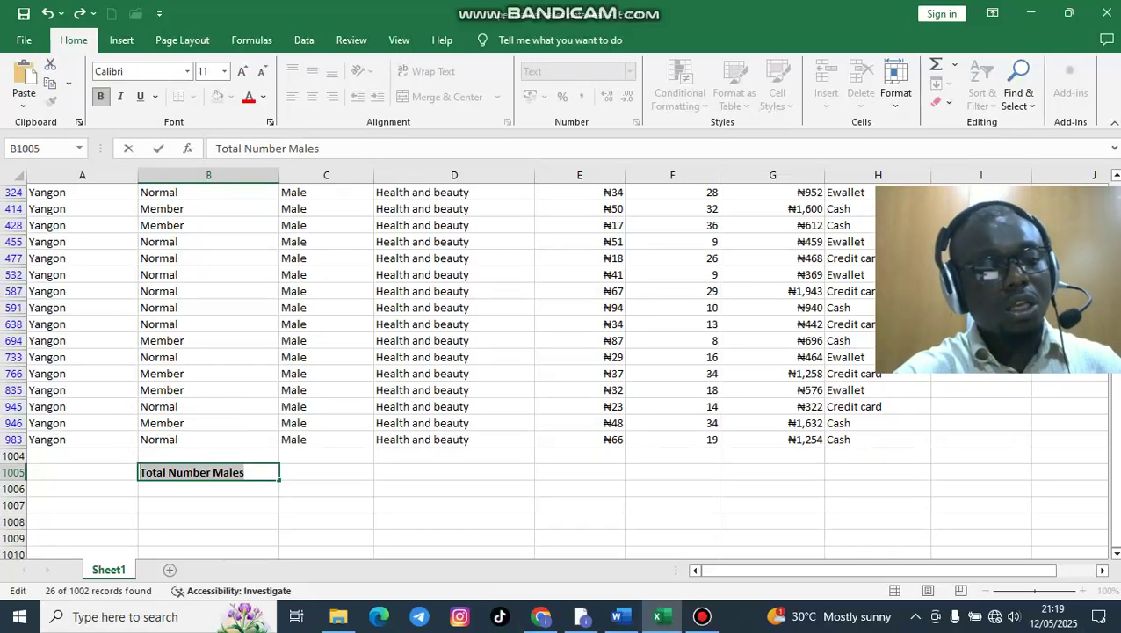
{"action": "key", "text": "Tab"}
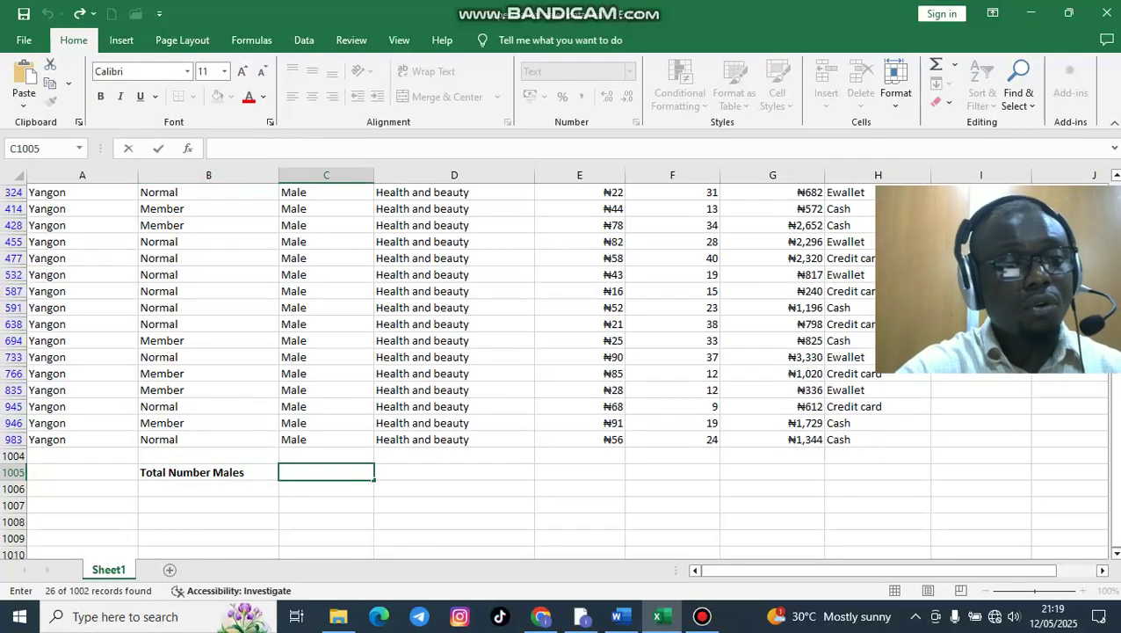
- Widen column C to make room for a formula and clear cell C1005 beside the "Total Number Males" label
{"action": "left_click", "coordinate": [326, 175]}
{"action": "left_click_drag", "start_coordinate": [374, 174], "coordinate": [438, 175]}
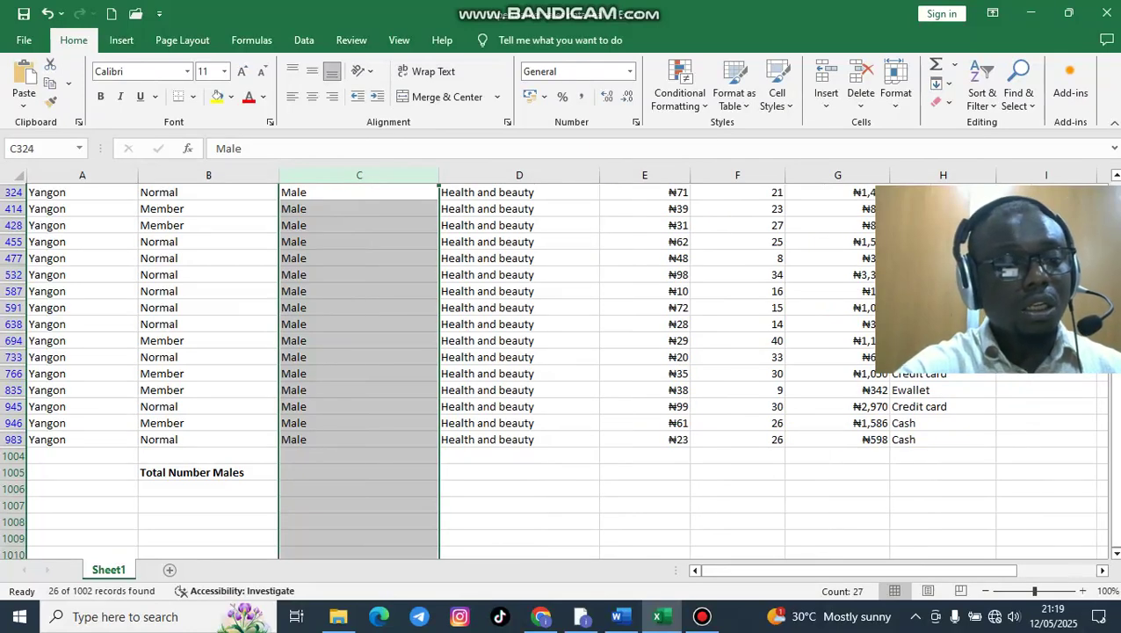
{"action": "left_click", "coordinate": [358, 473]}
{"action": "key", "text": "BackSpace"}
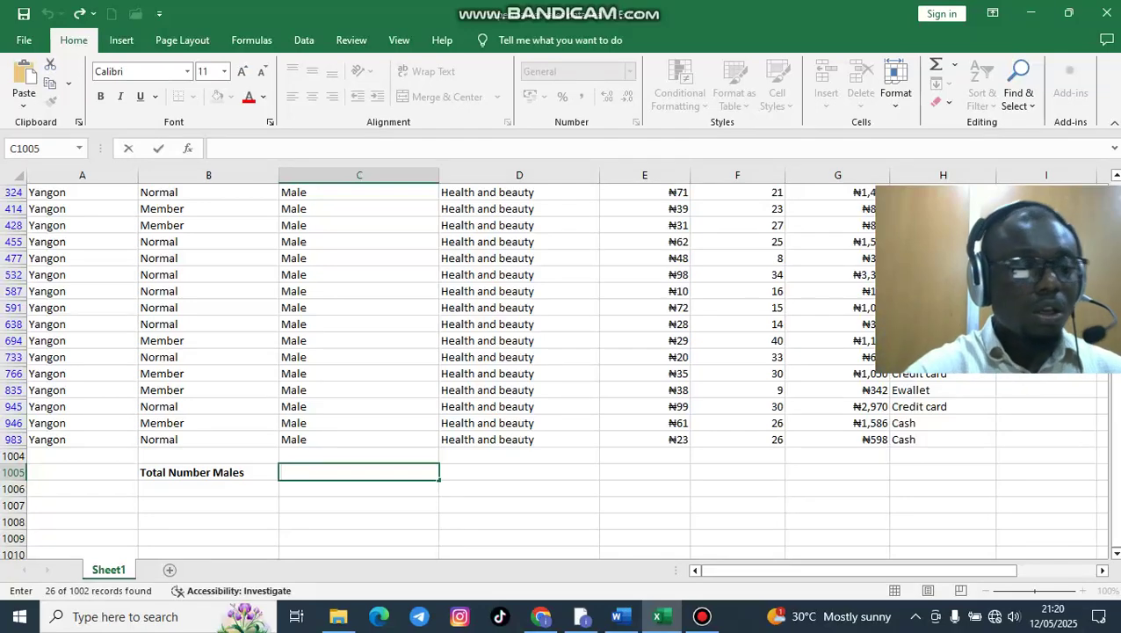
- Enter =SUBTOTAL(103, C5:C983) in cell C1005 to count the filtered male records
{"action": "type", "text": "="}
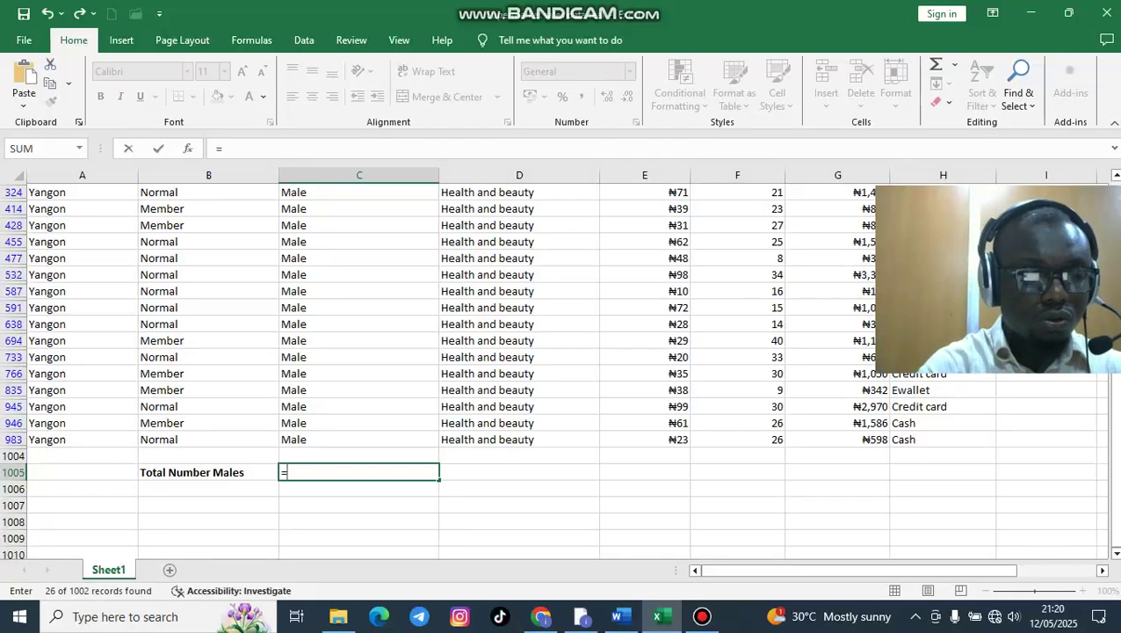
{"action": "type", "text": "subtotal("}
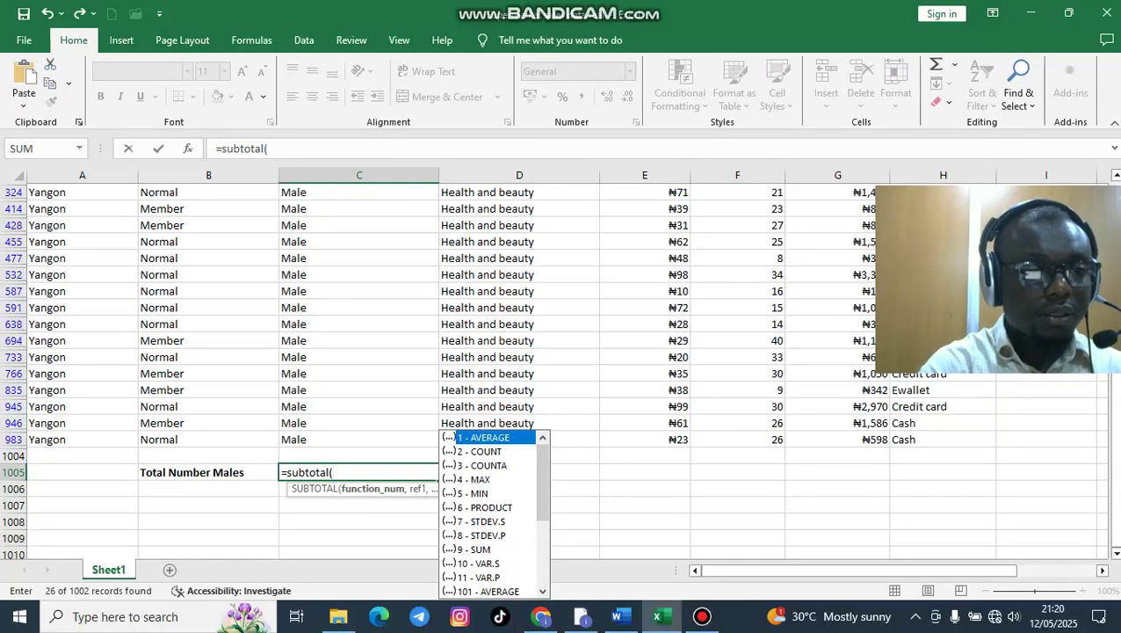
{"action": "scroll", "coordinate": [561, 369], "scroll_direction": "up", "scroll_amount": 1}
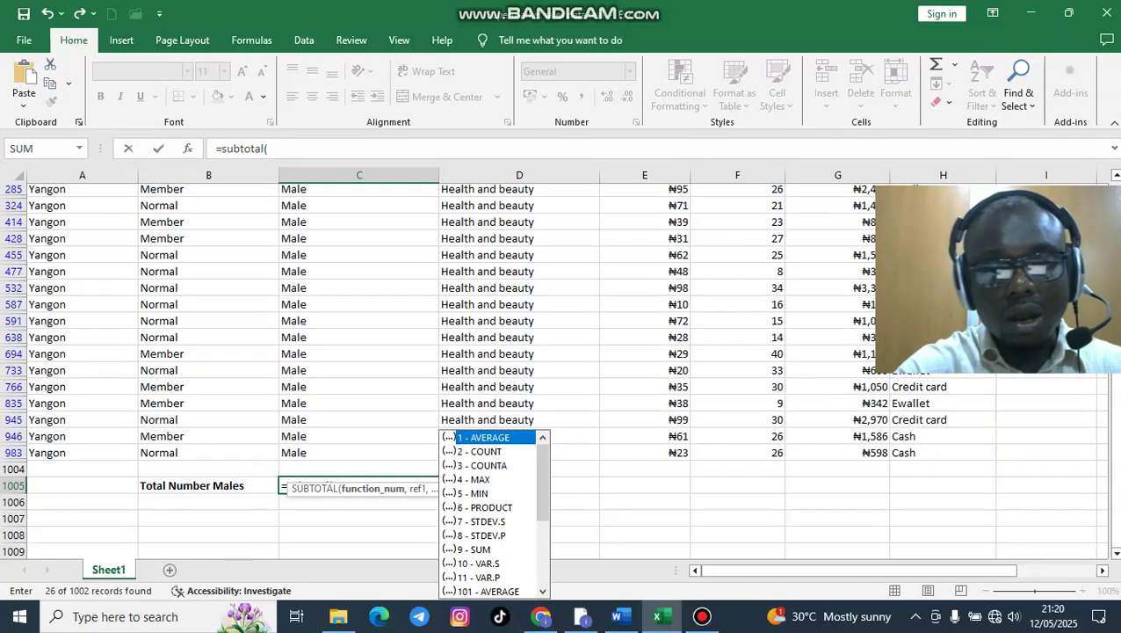
{"action": "left_click_drag", "start_coordinate": [1089, 197], "coordinate": [922, 27]}
{"action": "left_click", "coordinate": [337, 489]}
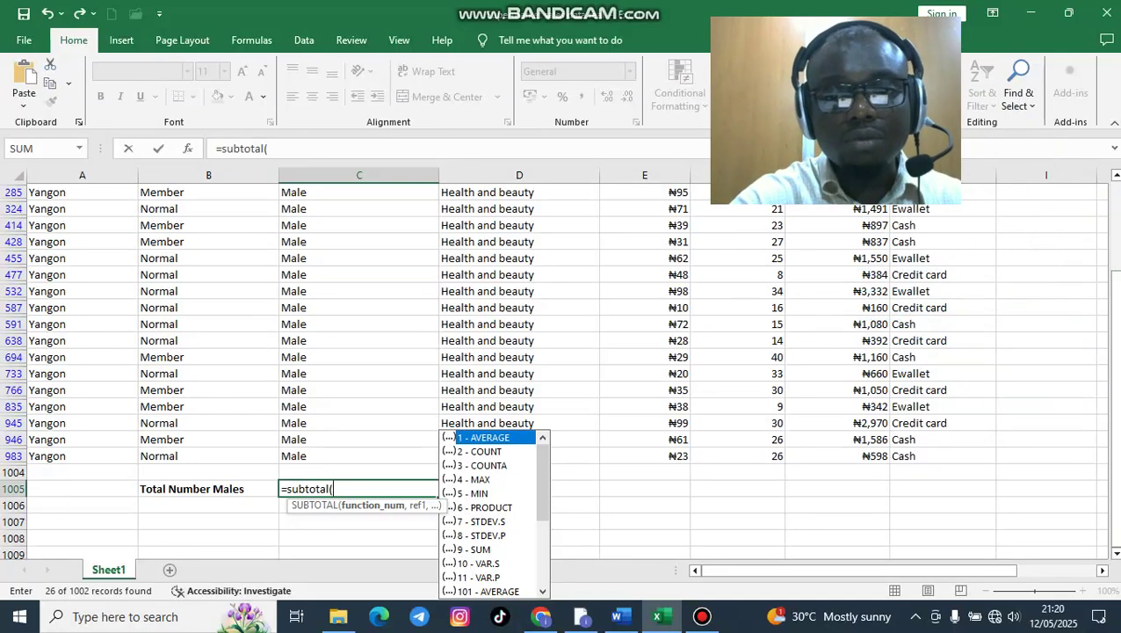
{"action": "left_click_drag", "start_coordinate": [1116, 324], "coordinate": [1117, 232]}
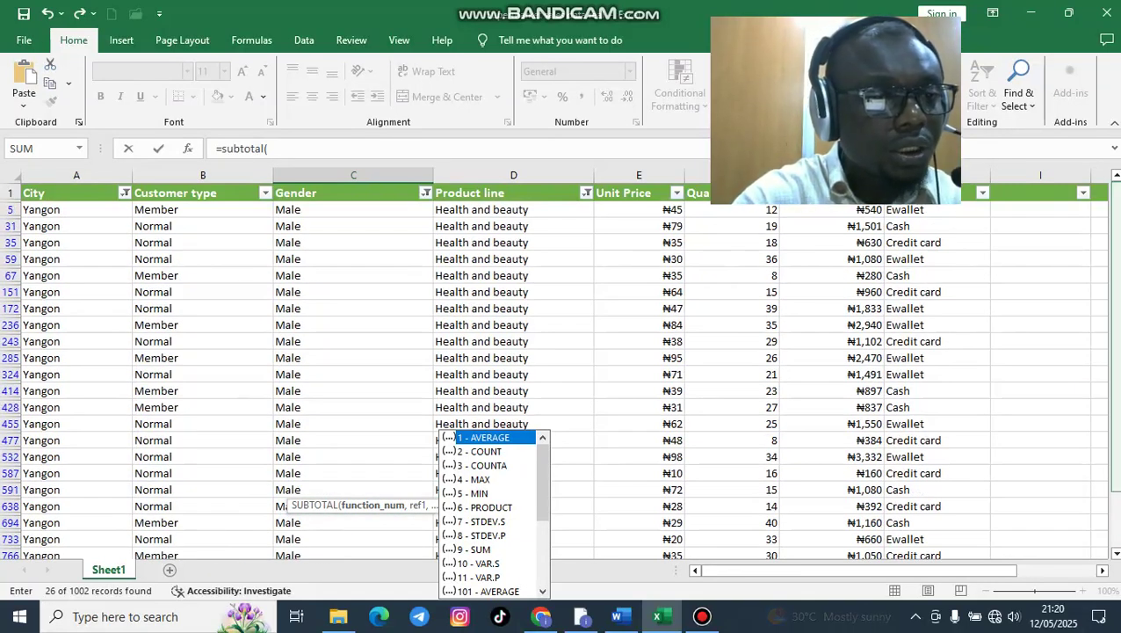
{"action": "left_click_drag", "start_coordinate": [1116, 225], "coordinate": [1117, 295]}
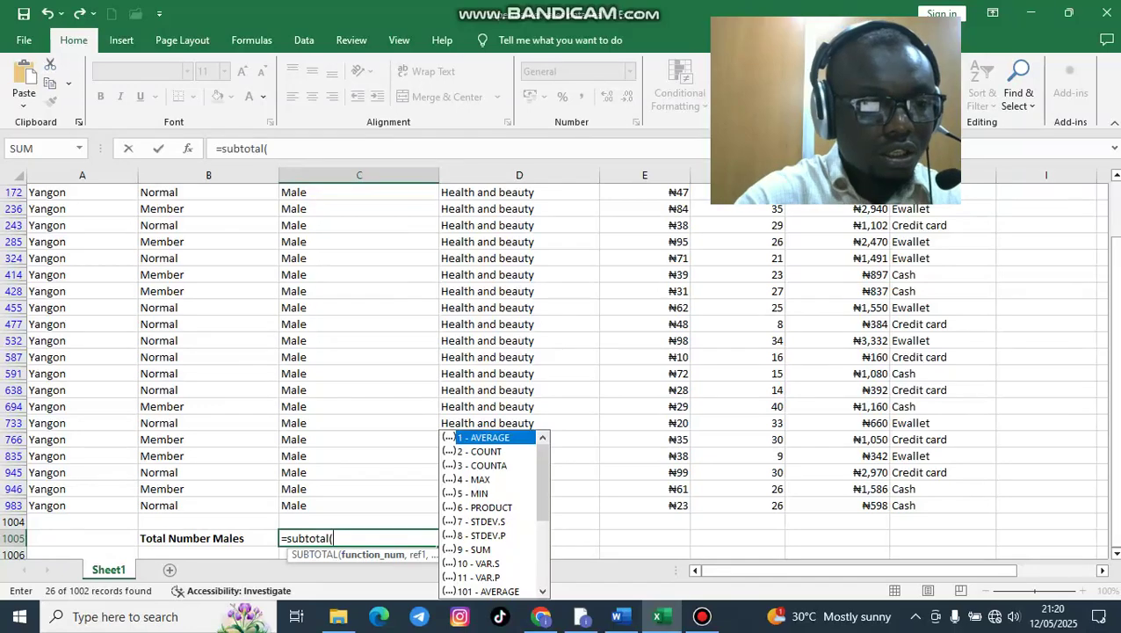
{"action": "type", "text": "10"}
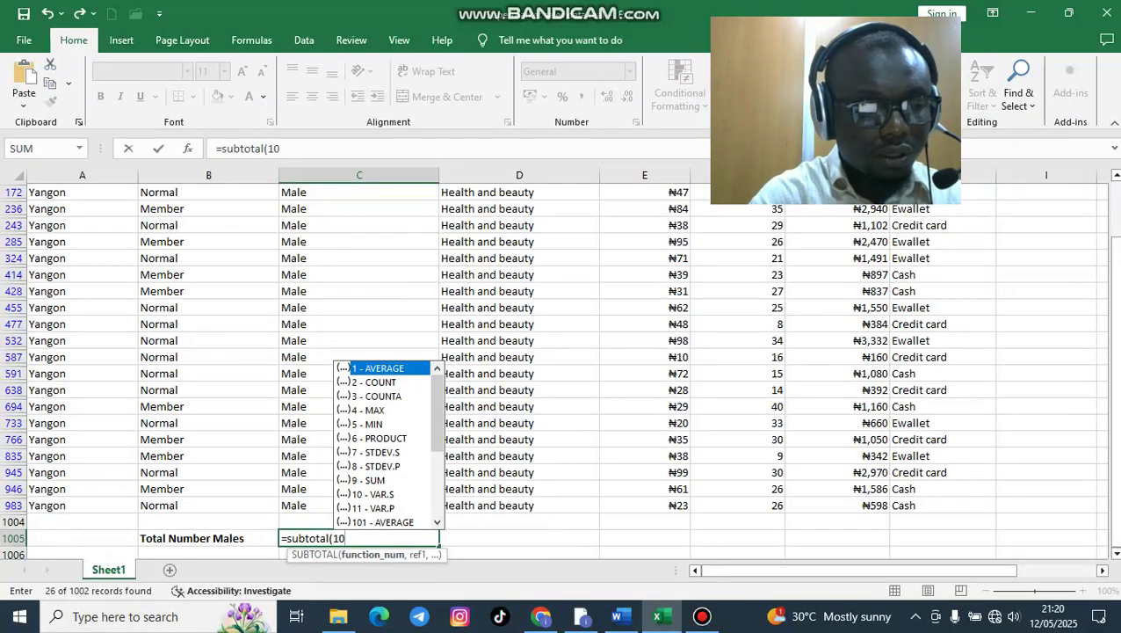
{"action": "type", "text": "3,"}
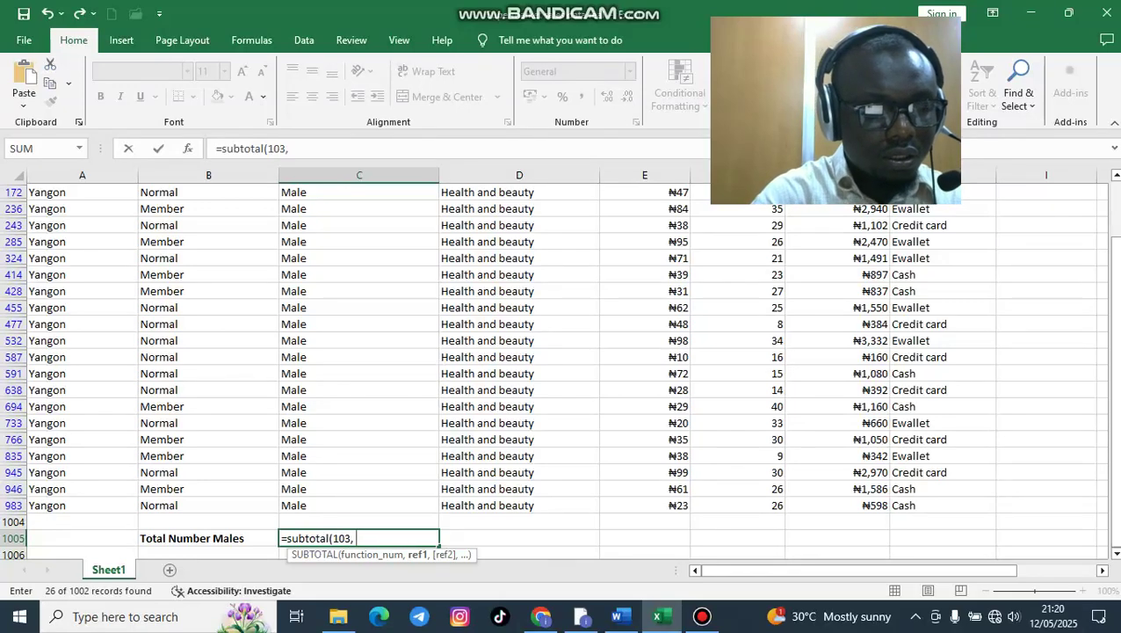
{"action": "type", "text": " c5:c"}
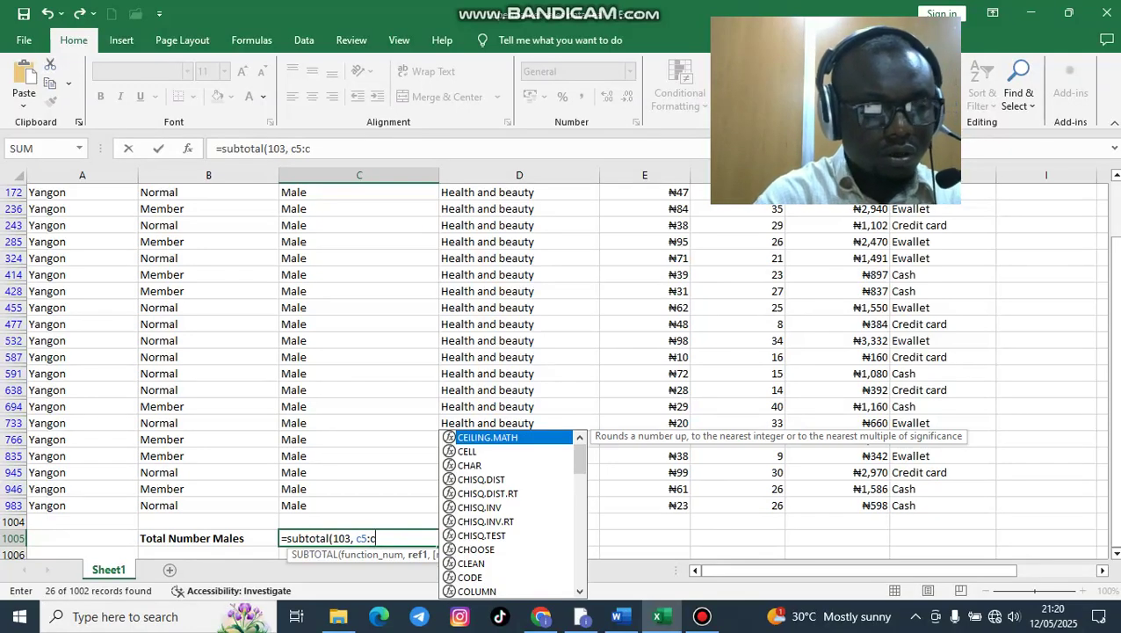
{"action": "type", "text": "9"}
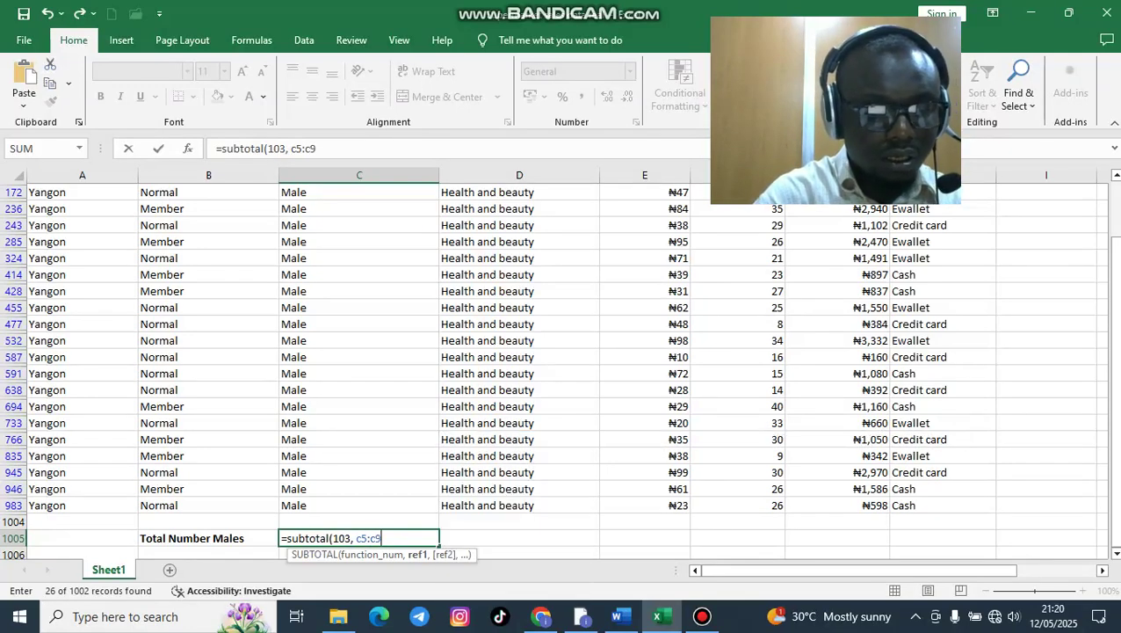
{"action": "type", "text": "3)"}
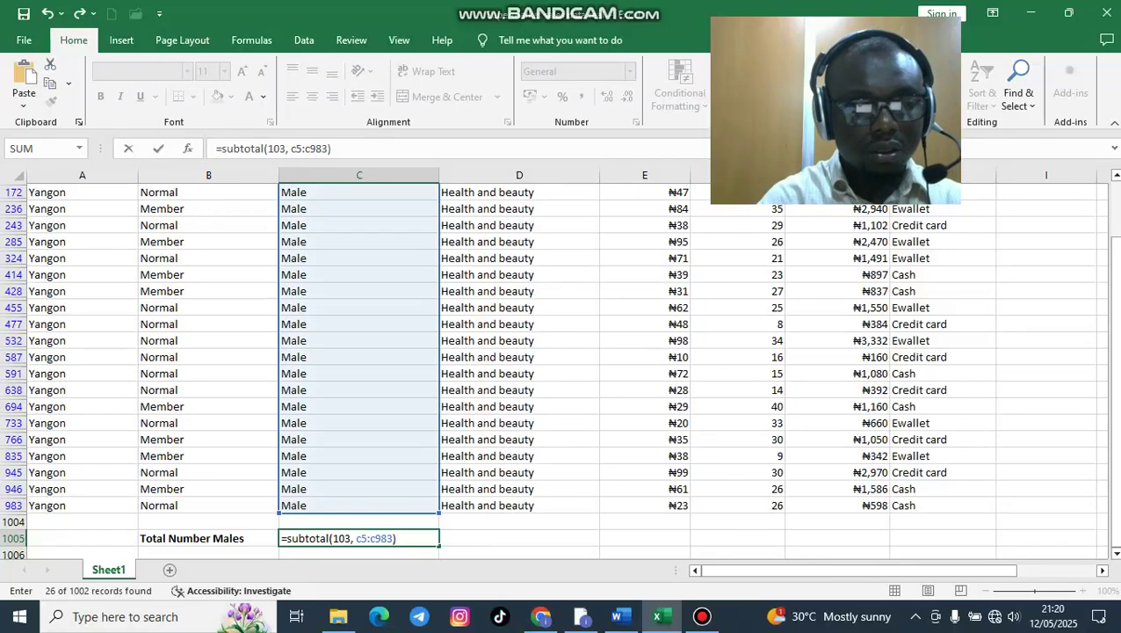
{"action": "key", "text": "Return"}
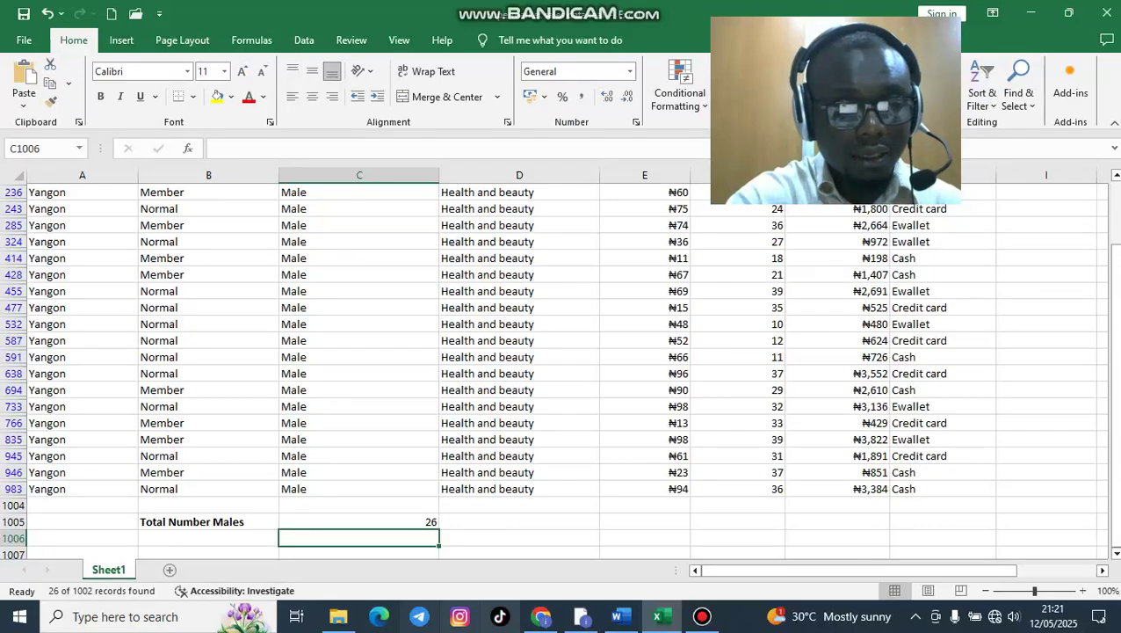
- Switch to the Word document and add the line "26 Males" under question 3, followed by a new line
{"action": "left_click", "coordinate": [621, 616]}
{"action": "left_click", "coordinate": [320, 411]}
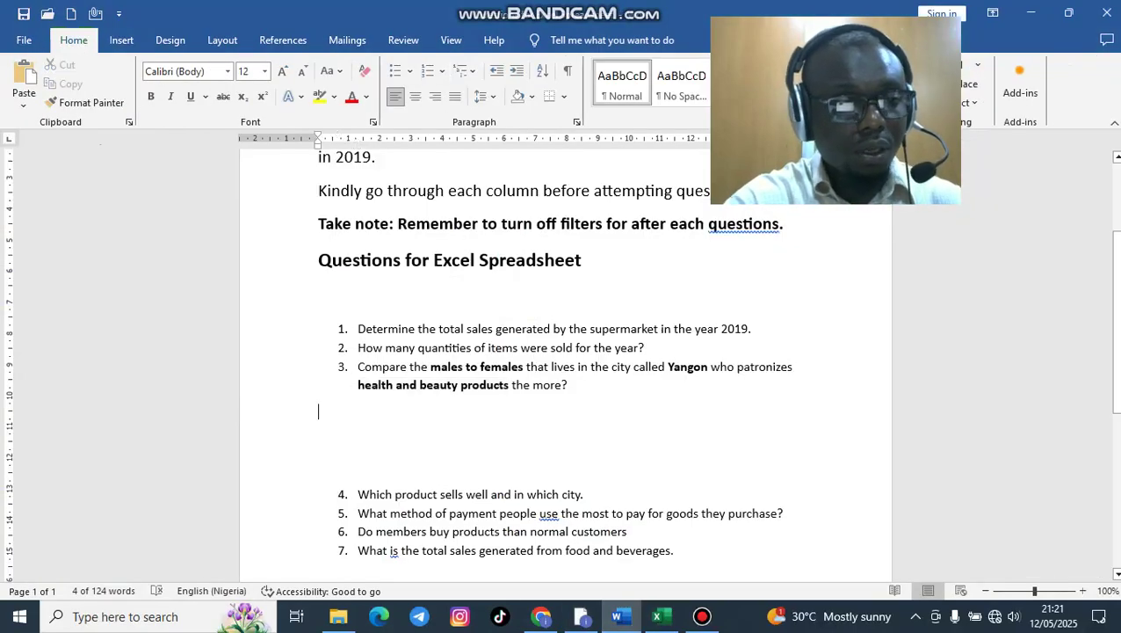
{"action": "type", "text": "26"}
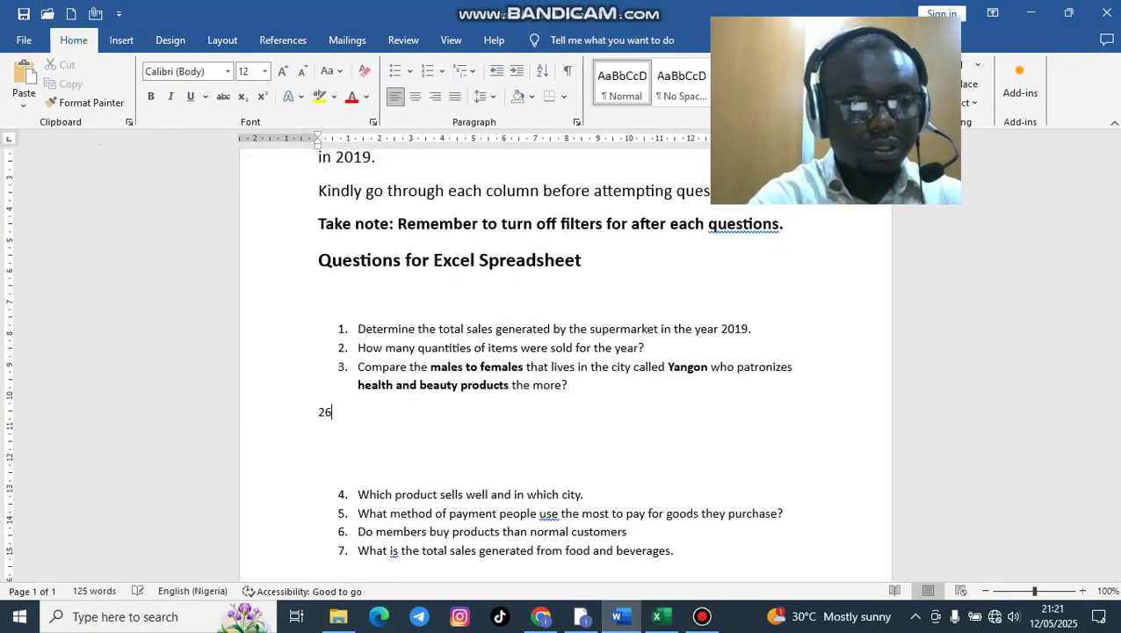
{"action": "type", "text": " Males"}
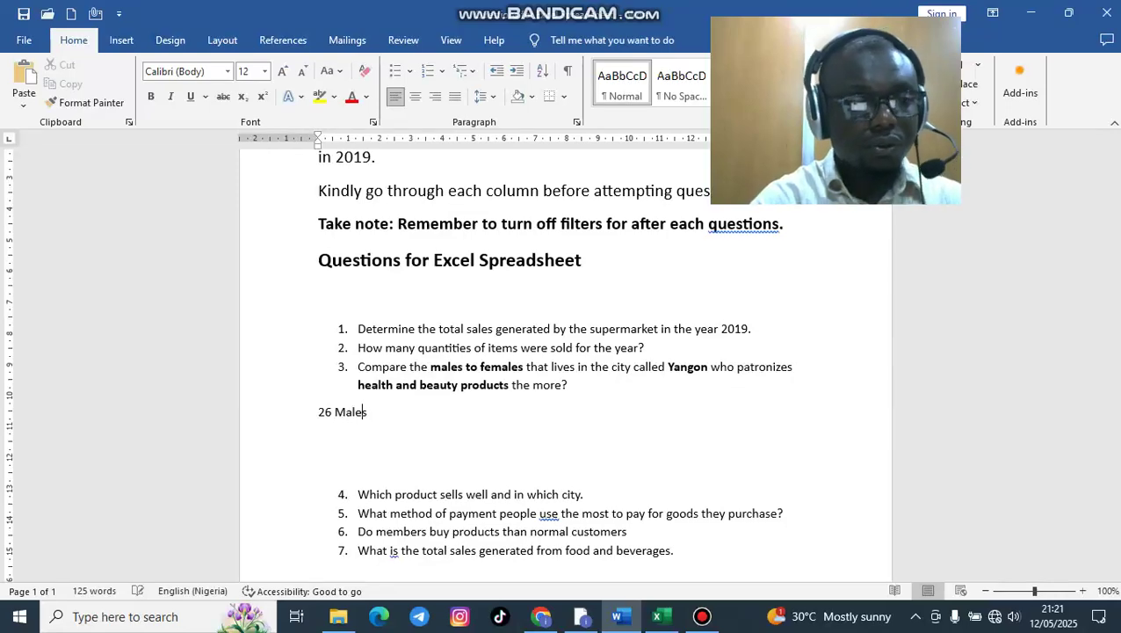
{"action": "key", "text": "Return"}
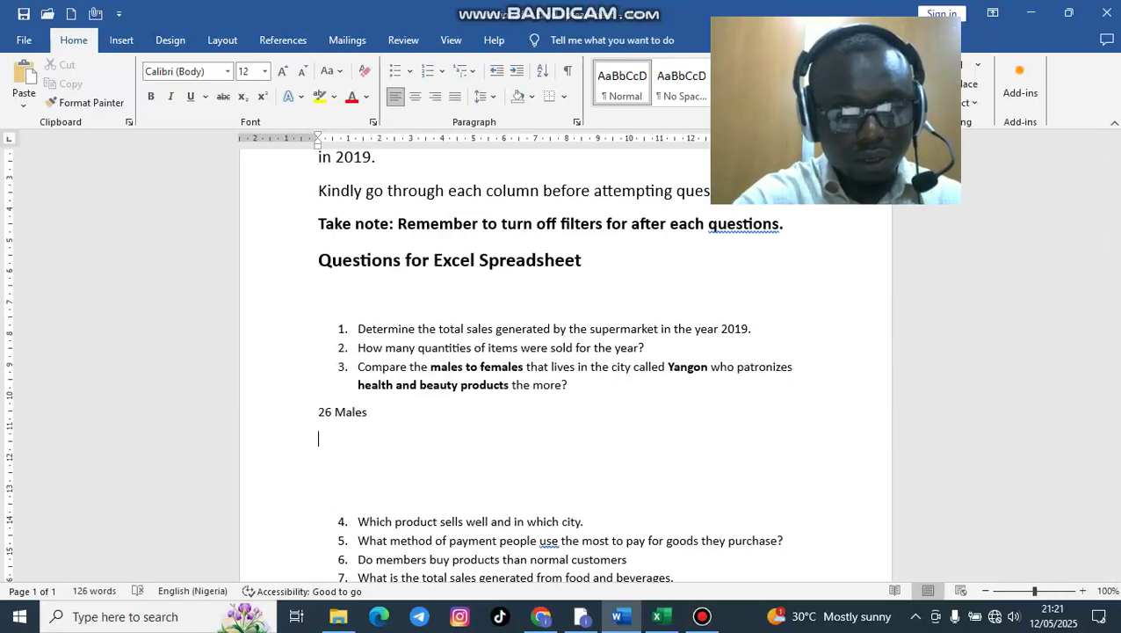
- Return to the Excel sheet and filter the Gender column to show Female only instead of Male
{"action": "key", "text": "alt+Tab"}
{"action": "scroll", "coordinate": [559, 369], "scroll_direction": "up", "scroll_amount": 5}
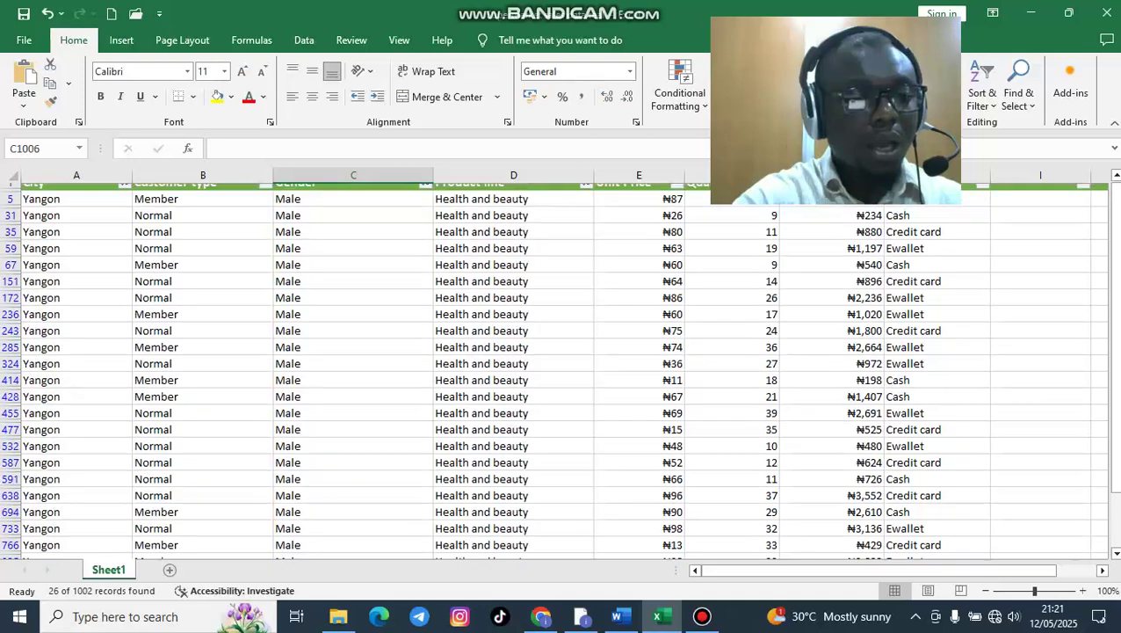
{"action": "left_click", "coordinate": [426, 192]}
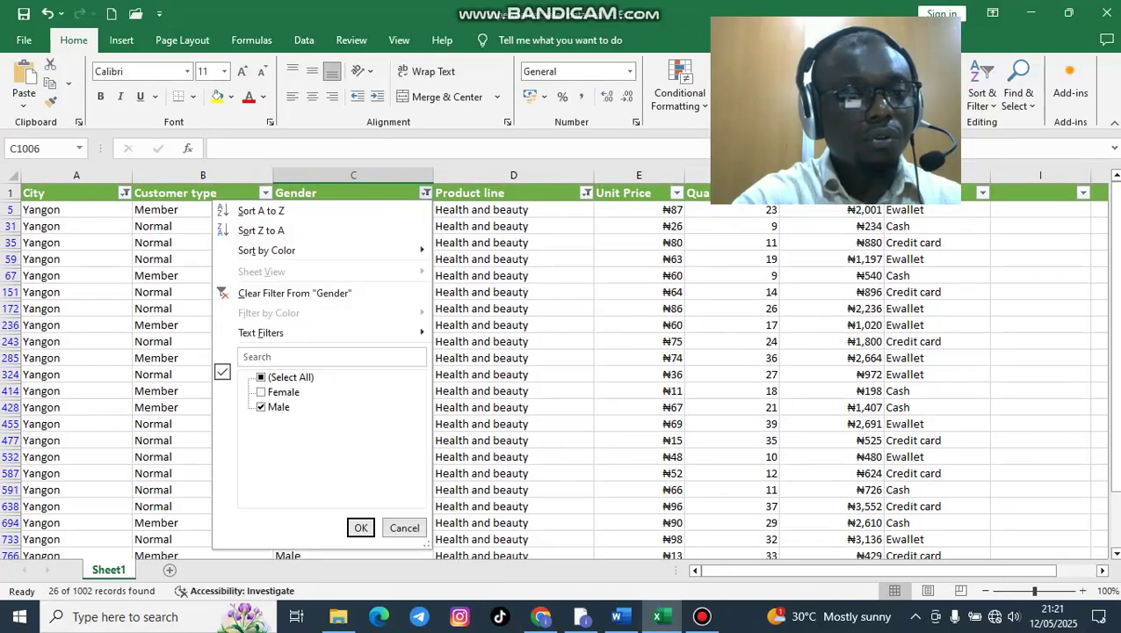
{"action": "left_click", "coordinate": [261, 392]}
{"action": "left_click", "coordinate": [261, 407]}
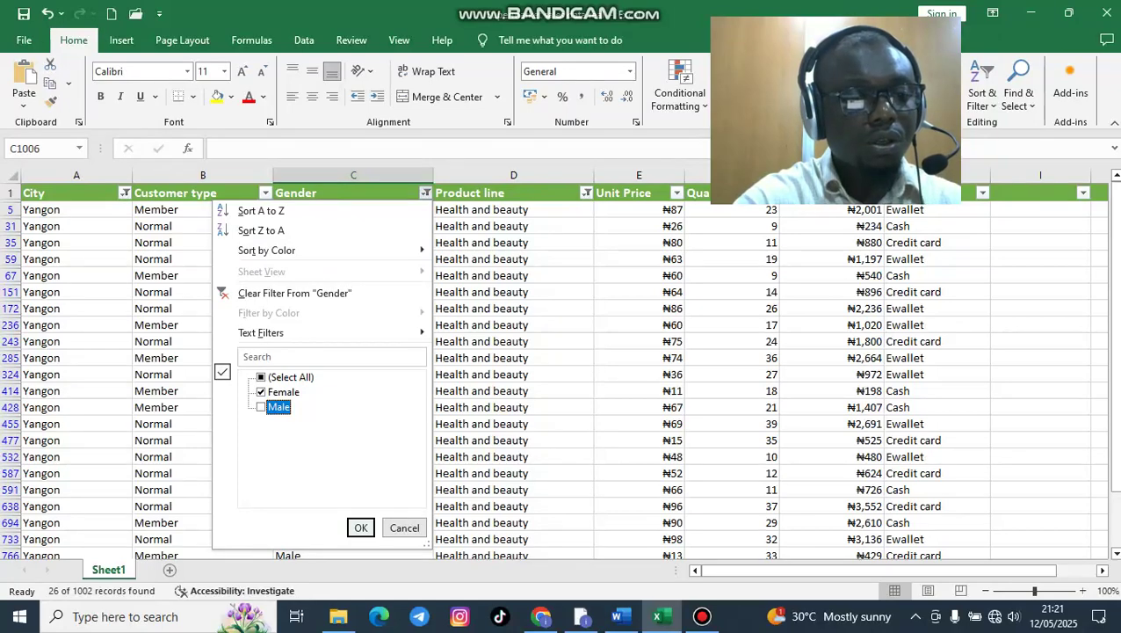
{"action": "left_click", "coordinate": [360, 527]}
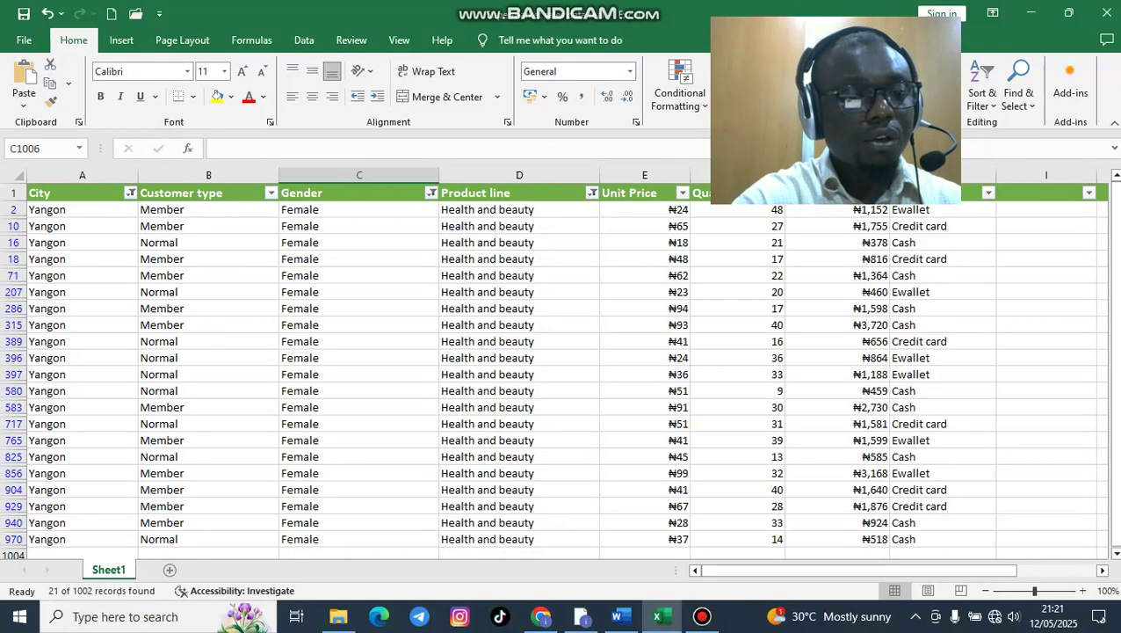
- Change the formula in cell C1005 to =SUBTOTAL(103, C2:C970) so it covers all filtered female records
{"action": "scroll", "coordinate": [554, 369], "scroll_direction": "down", "scroll_amount": 2}
{"action": "scroll", "coordinate": [554, 369], "scroll_direction": "up", "scroll_amount": 2}
{"action": "scroll", "coordinate": [554, 369], "scroll_direction": "down", "scroll_amount": 3}
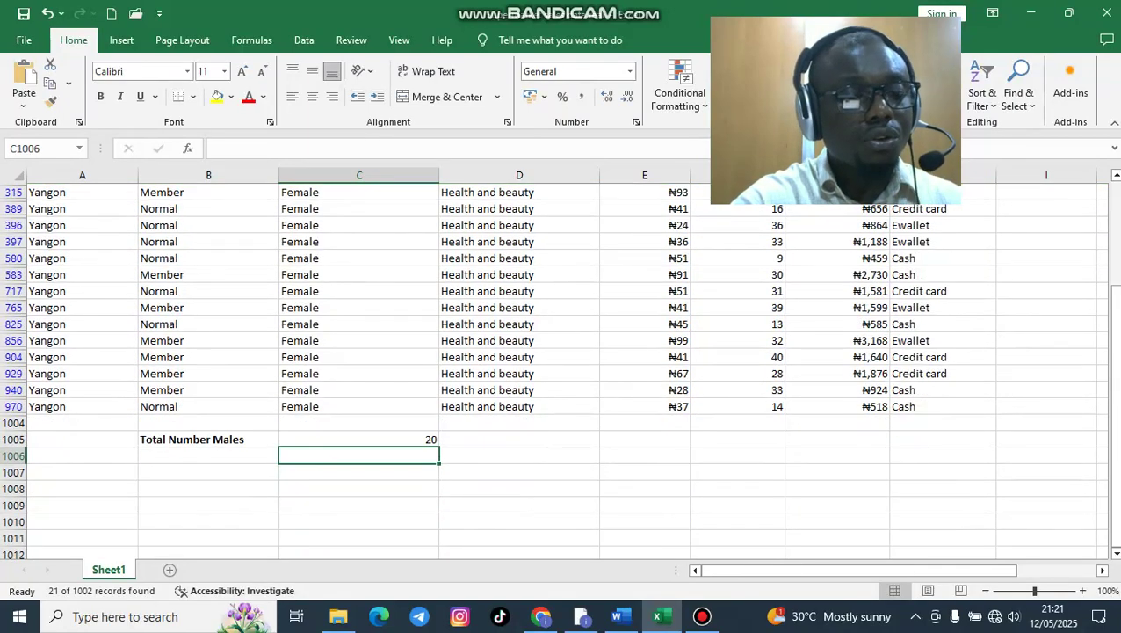
{"action": "double_click", "coordinate": [407, 440]}
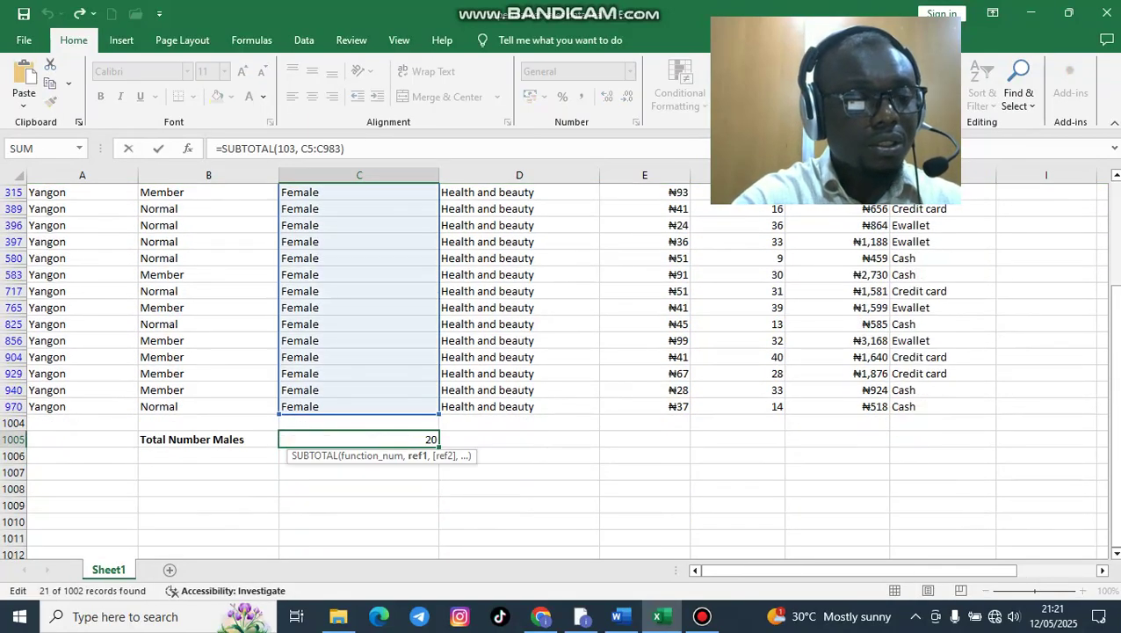
{"action": "scroll", "coordinate": [553, 369], "scroll_direction": "up", "scroll_amount": 3}
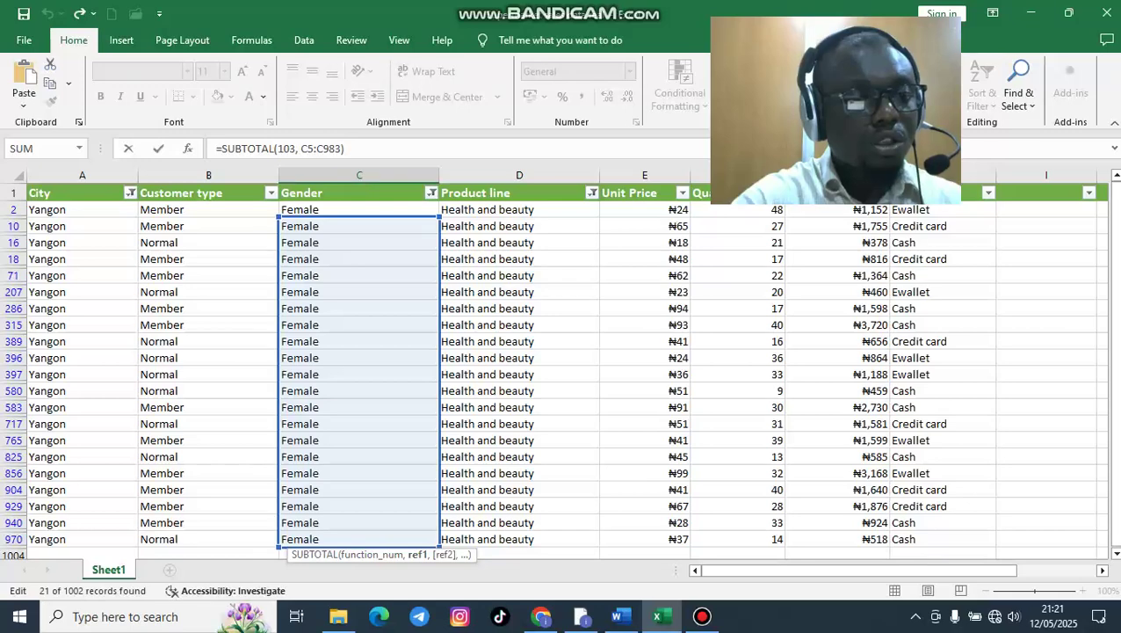
{"action": "scroll", "coordinate": [553, 369], "scroll_direction": "down", "scroll_amount": 3}
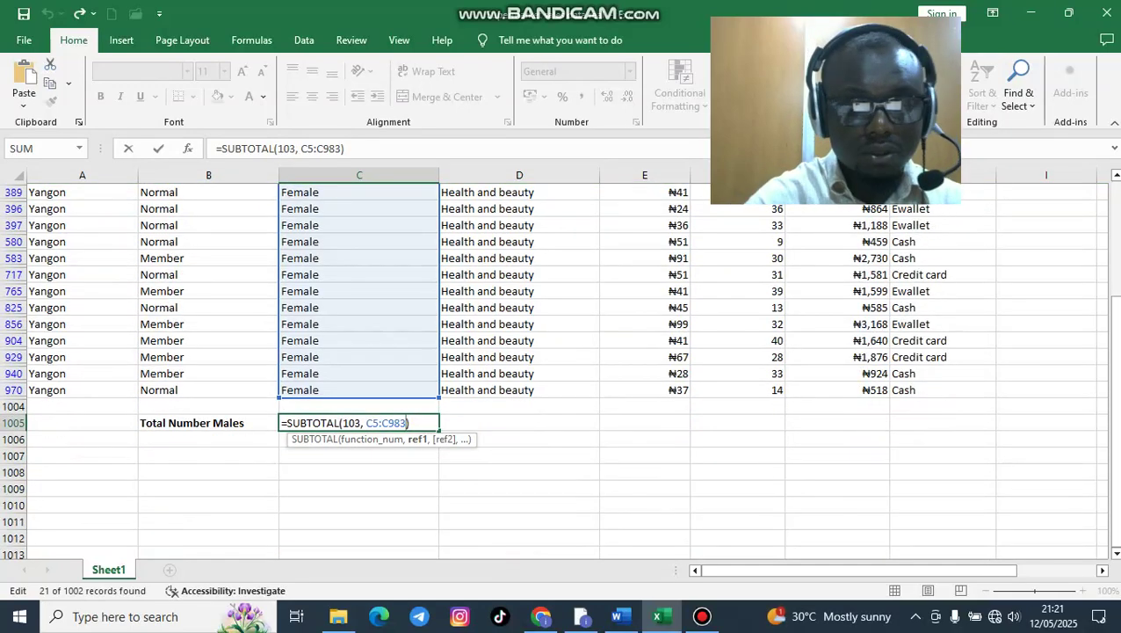
{"action": "key", "text": "BackSpace"}
{"action": "key", "text": "BackSpace"}
{"action": "key", "text": "BackSpace"}
{"action": "key", "text": "BackSpace"}
{"action": "key", "text": "BackSpace"}
{"action": "key", "text": "BackSpace"}
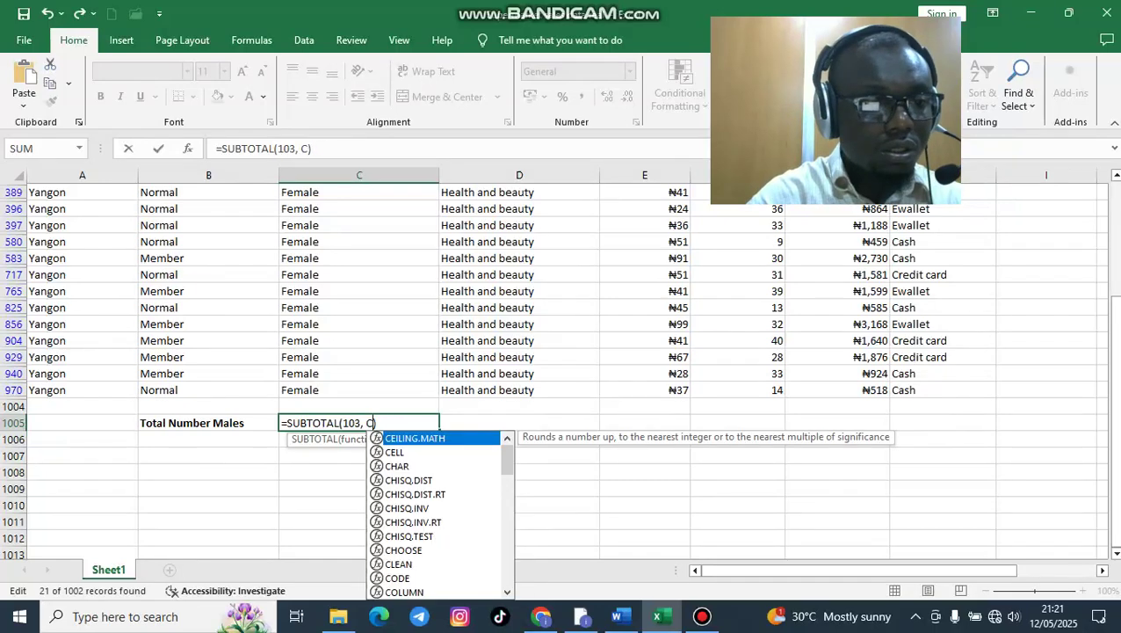
{"action": "type", "text": "2:c"}
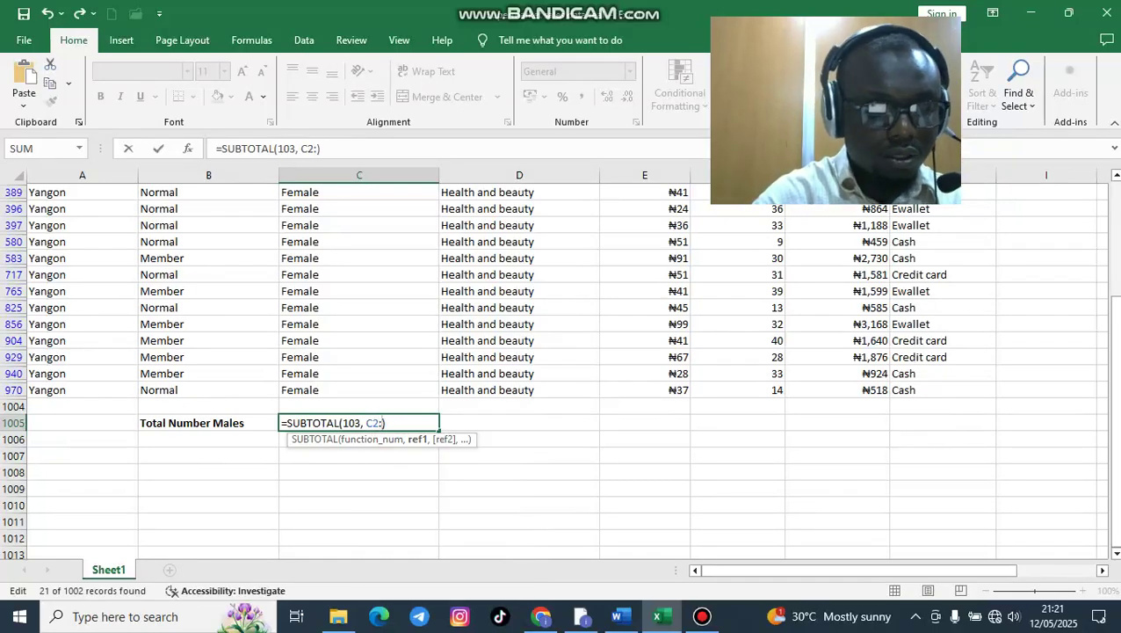
{"action": "type", "text": "970"}
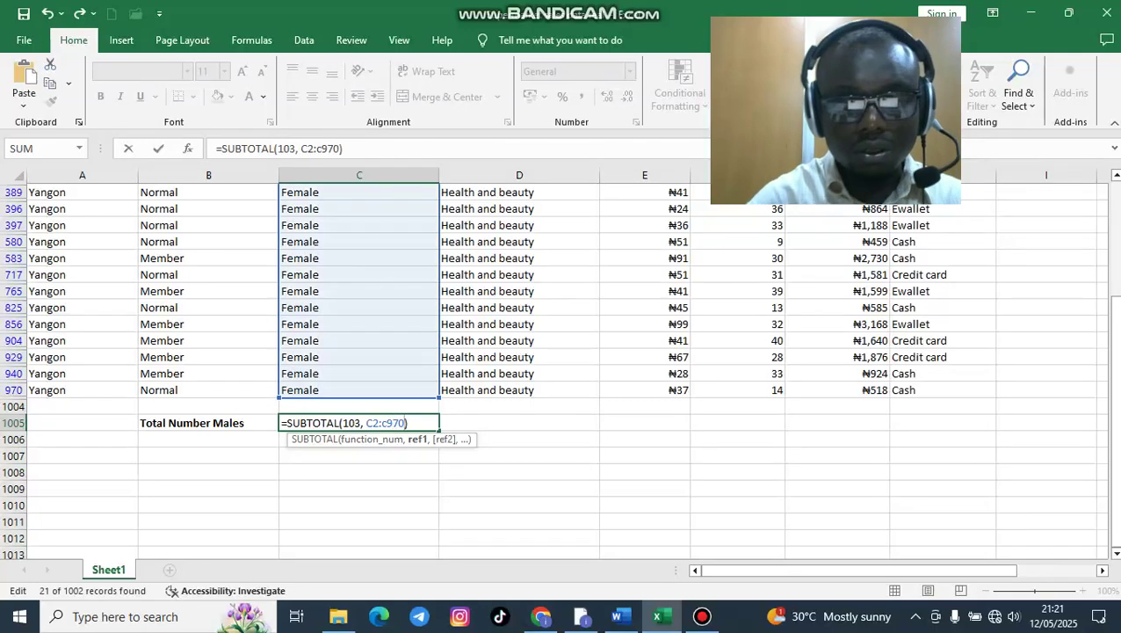
{"action": "key", "text": "Right"}
{"action": "key", "text": "Return"}
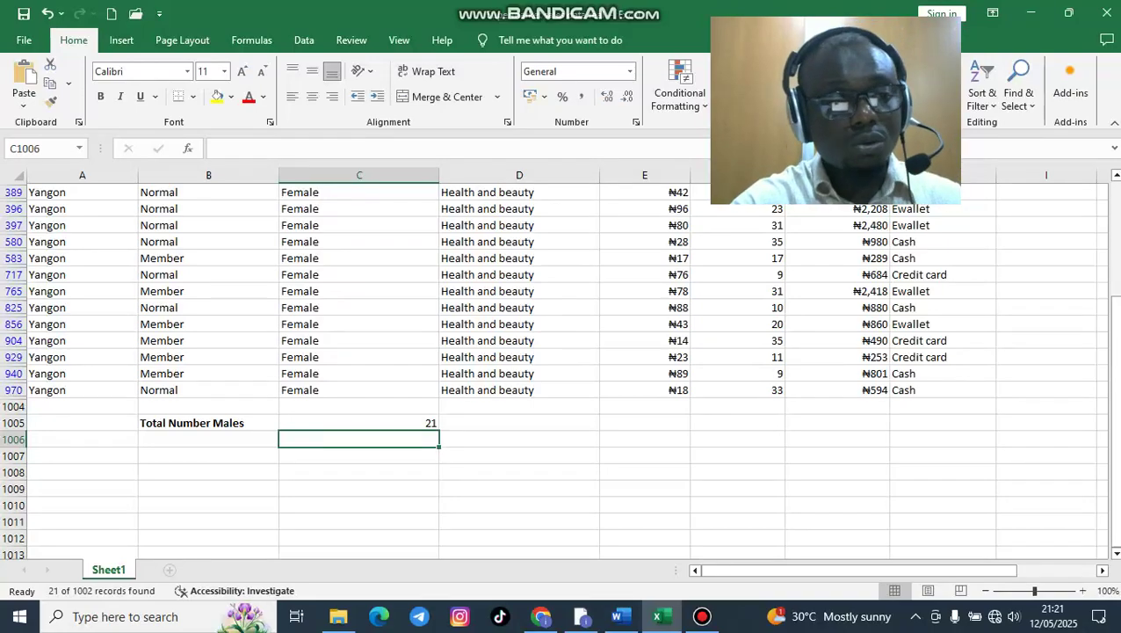
- Switch to the Word document and enter "21 Females" on the line below "26 Males"
{"action": "scroll", "coordinate": [559, 370], "scroll_direction": "up", "scroll_amount": 3}
{"action": "scroll", "coordinate": [559, 370], "scroll_direction": "up", "scroll_amount": 1}
{"action": "key", "text": "alt+Tab"}
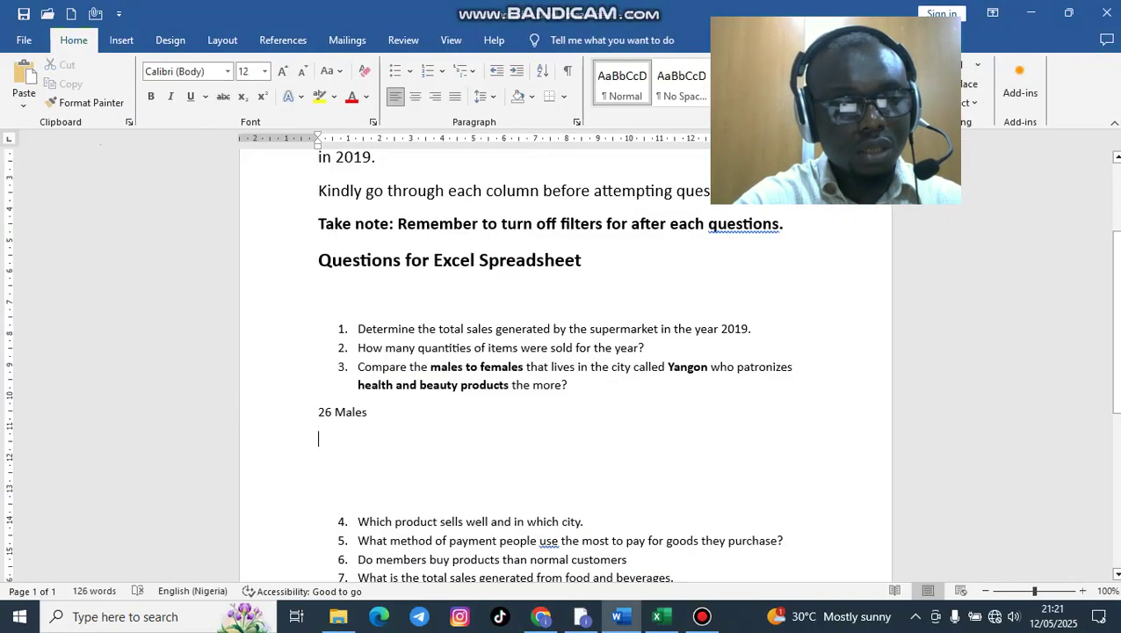
{"action": "type", "text": "21 "}
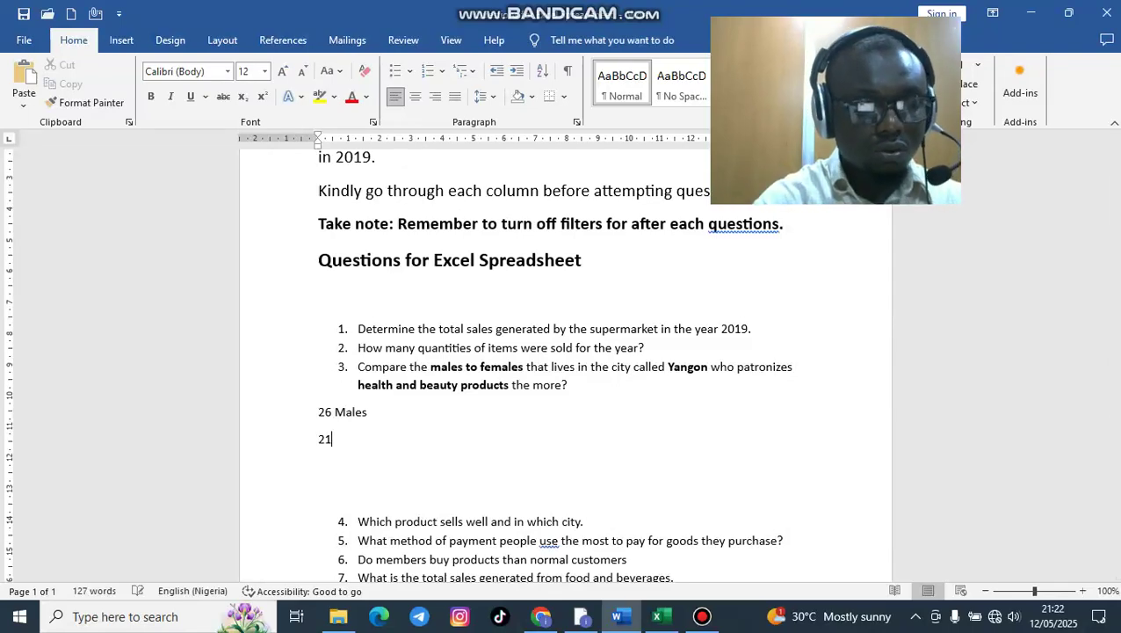
{"action": "type", "text": "Females"}
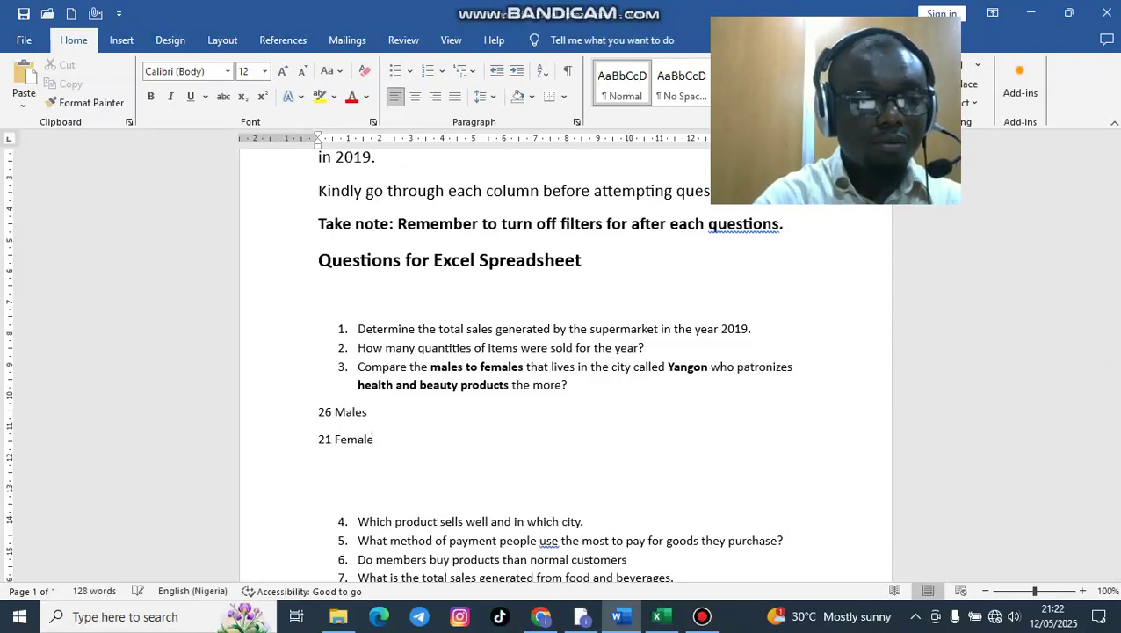